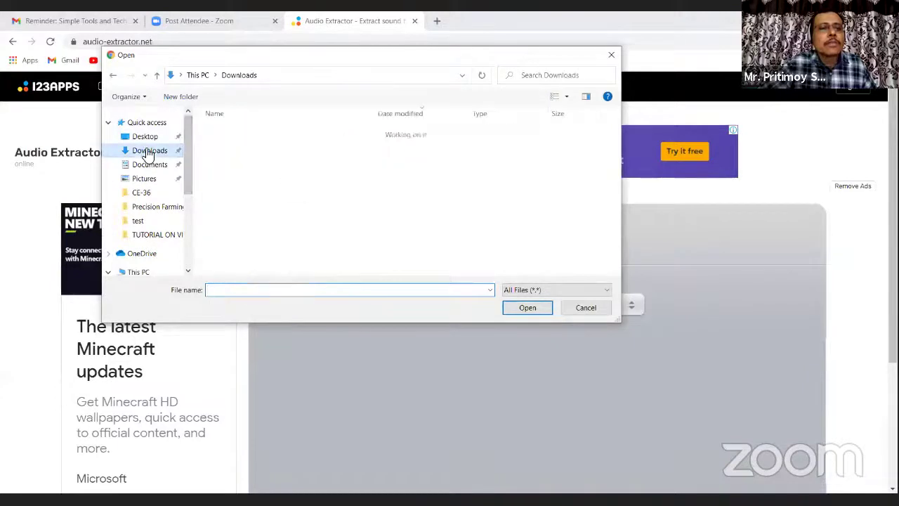
Step: Transfer What is Nanotechnology_.mp4 from Downloads to the TUTORIAL ON VIDEO PREPARATION folder and open it in the audio extractor
{"action": "left_click", "coordinate": [268, 146]}
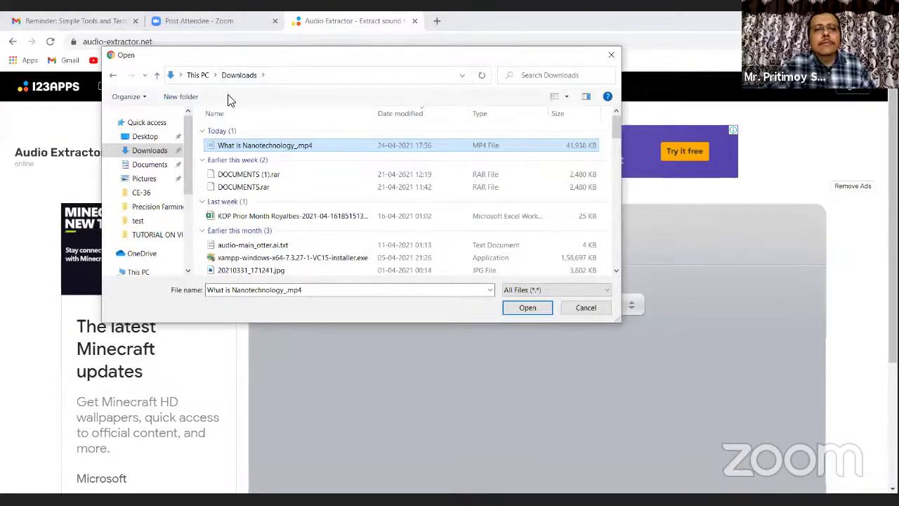
{"action": "left_click", "coordinate": [145, 313]}
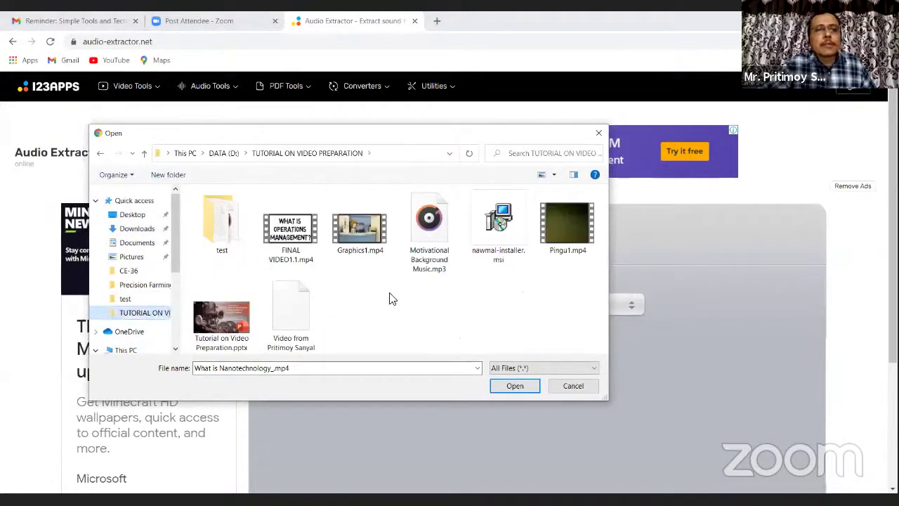
{"action": "right_click", "coordinate": [431, 373]}
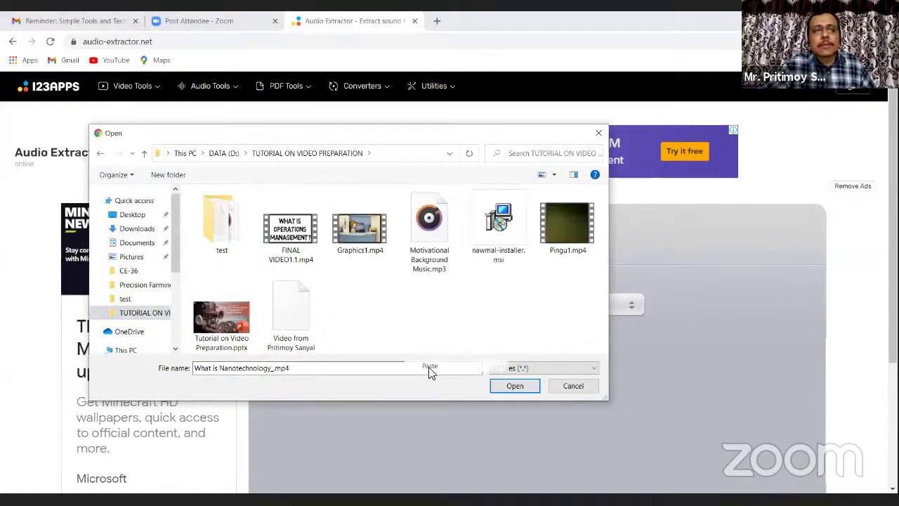
{"action": "left_click", "coordinate": [429, 367]}
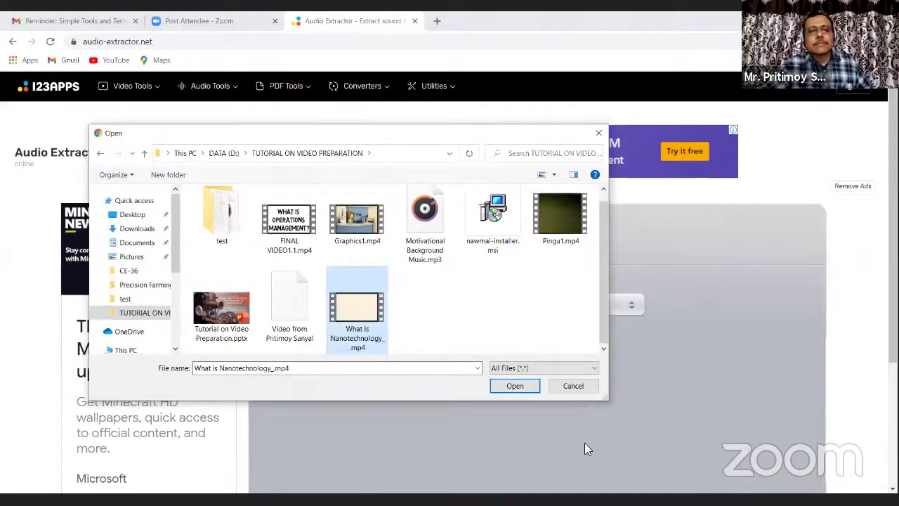
{"action": "left_click", "coordinate": [528, 387]}
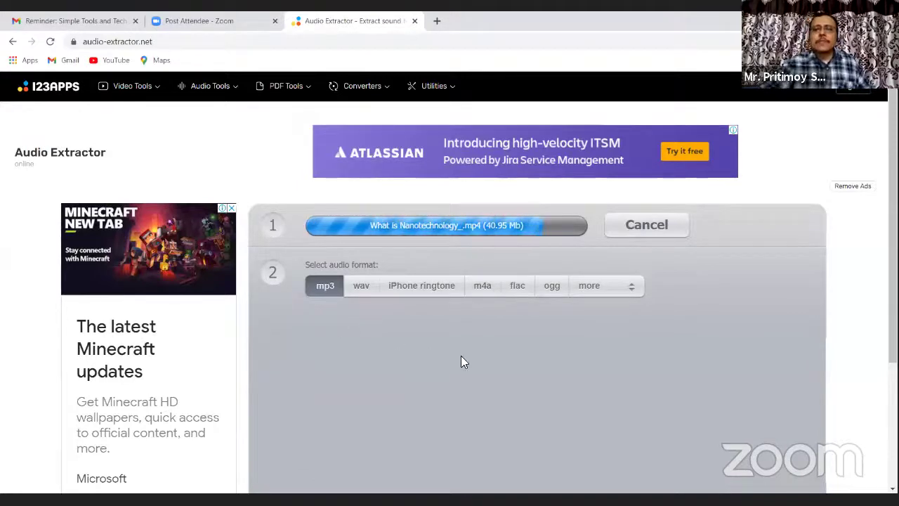
Step: Extract the uploaded video's audio in mp3 format and download the resulting file
{"action": "scroll", "coordinate": [461, 355], "scroll_direction": "down", "scroll_amount": 2}
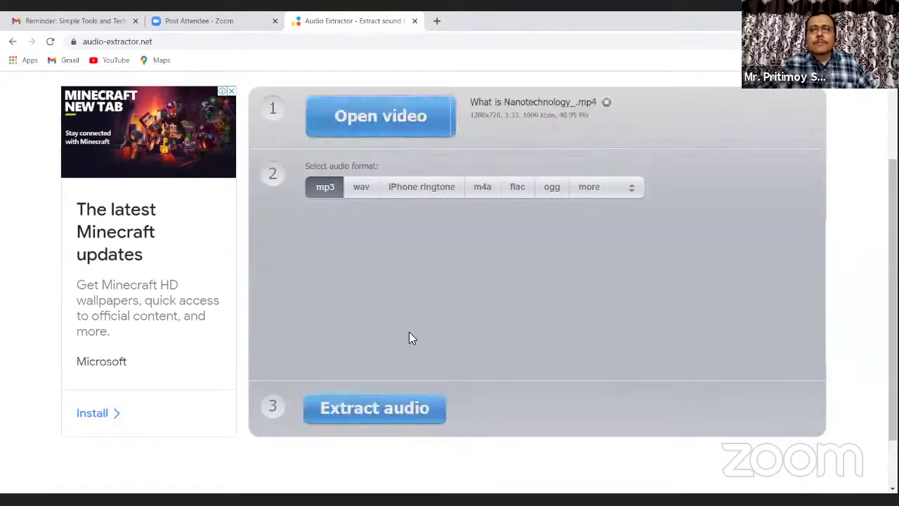
{"action": "left_click", "coordinate": [372, 415]}
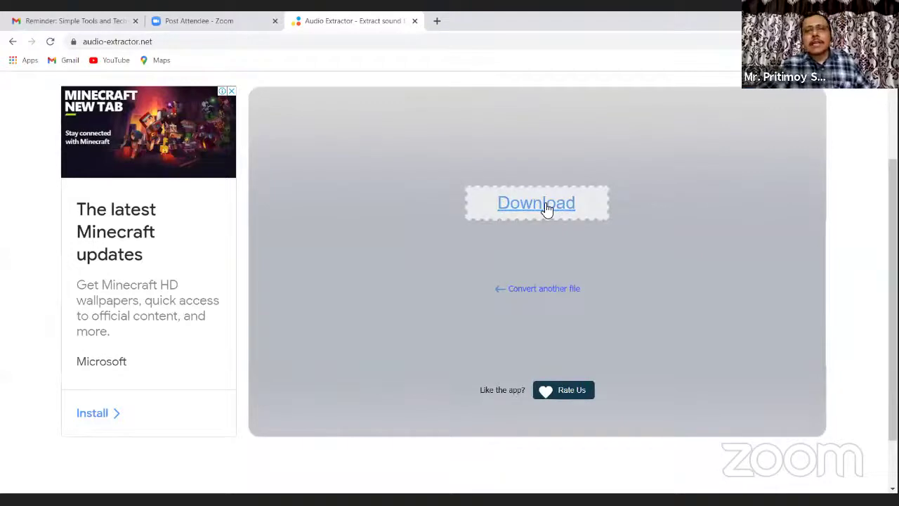
{"action": "left_click", "coordinate": [548, 208]}
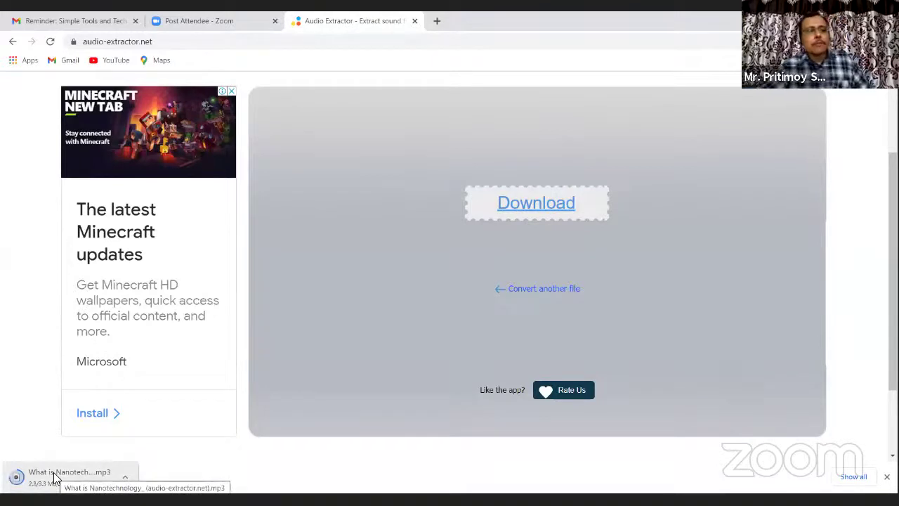
Step: Show the downloaded Nanotechnology mp3 in its folder and close the Audio Extractor page
{"action": "left_click", "coordinate": [127, 477]}
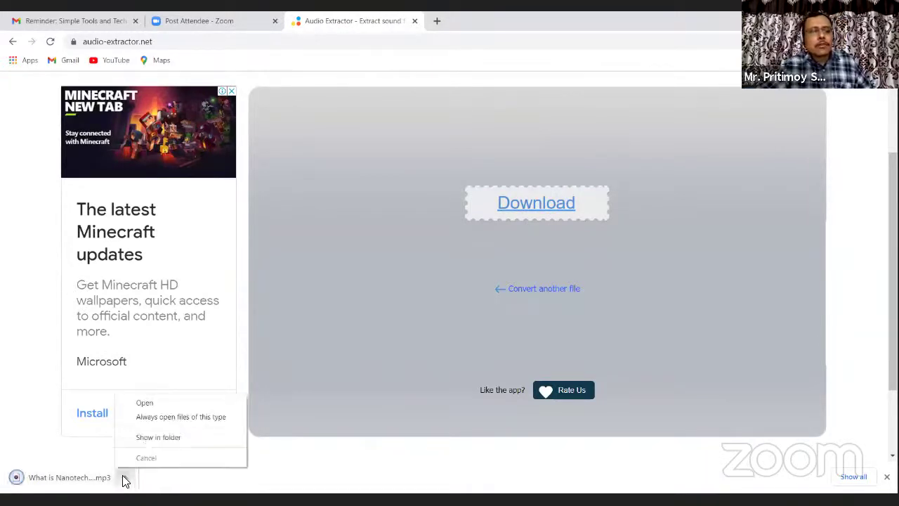
{"action": "left_click", "coordinate": [146, 438]}
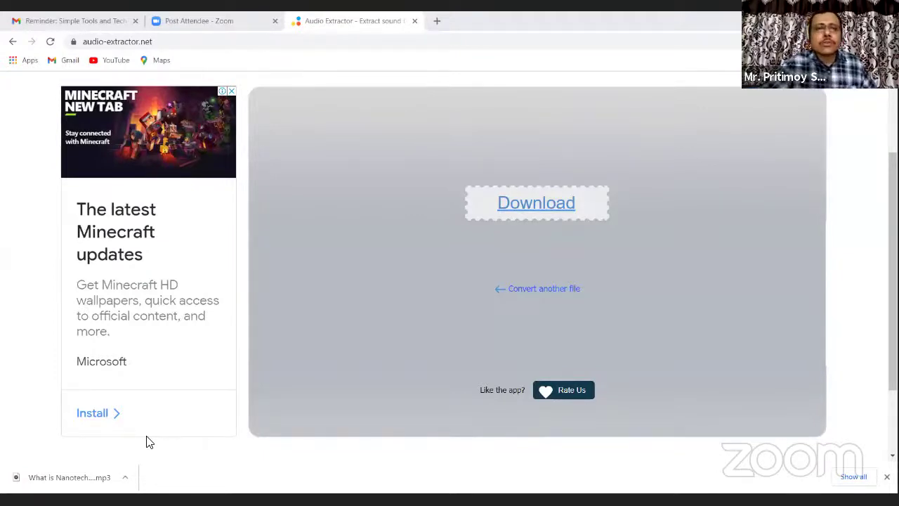
{"action": "left_click", "coordinate": [415, 21]}
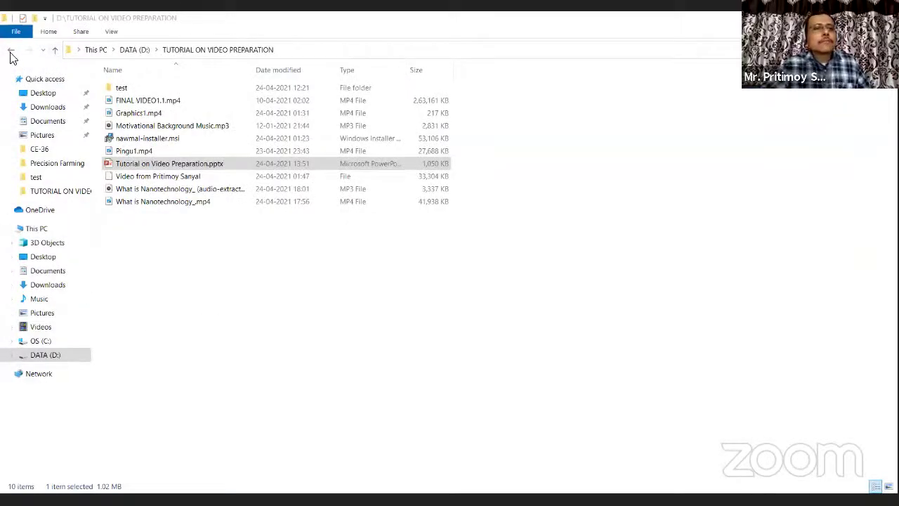
Step: Look through the Desktop folder's contents and switch to MiniTool MovieMaker
{"action": "left_click", "coordinate": [55, 51]}
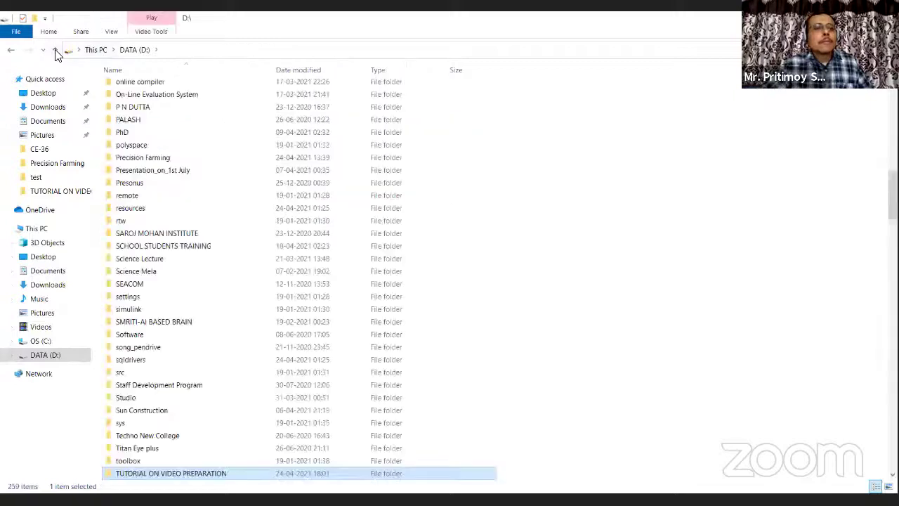
{"action": "left_click", "coordinate": [42, 93]}
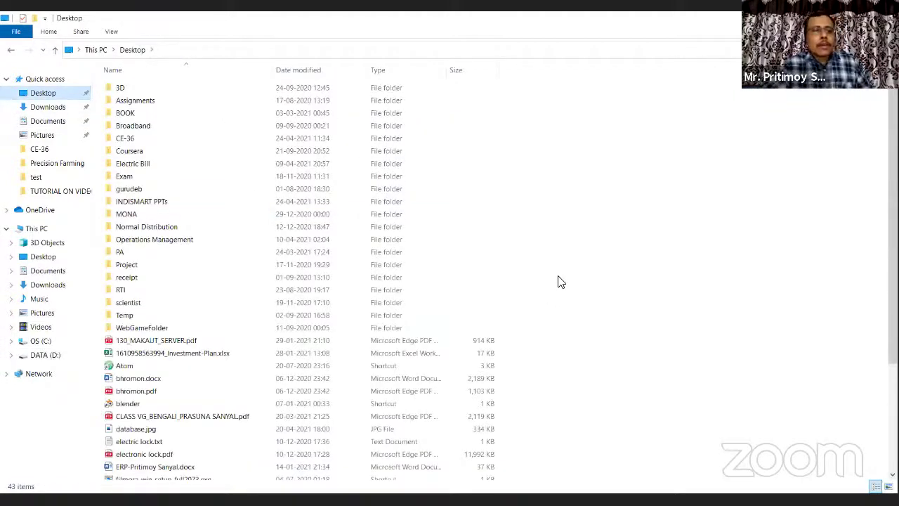
{"action": "scroll", "coordinate": [585, 281], "scroll_direction": "down", "scroll_amount": 4}
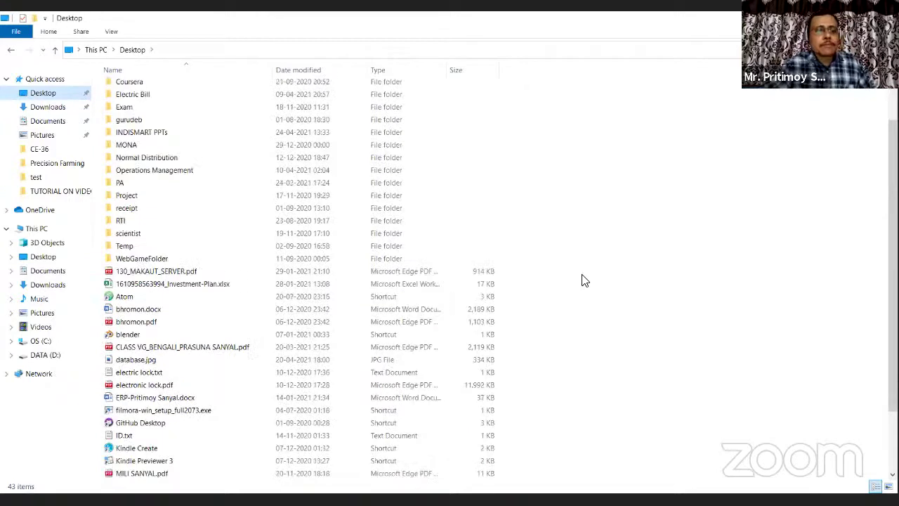
{"action": "scroll", "coordinate": [585, 280], "scroll_direction": "up", "scroll_amount": 4}
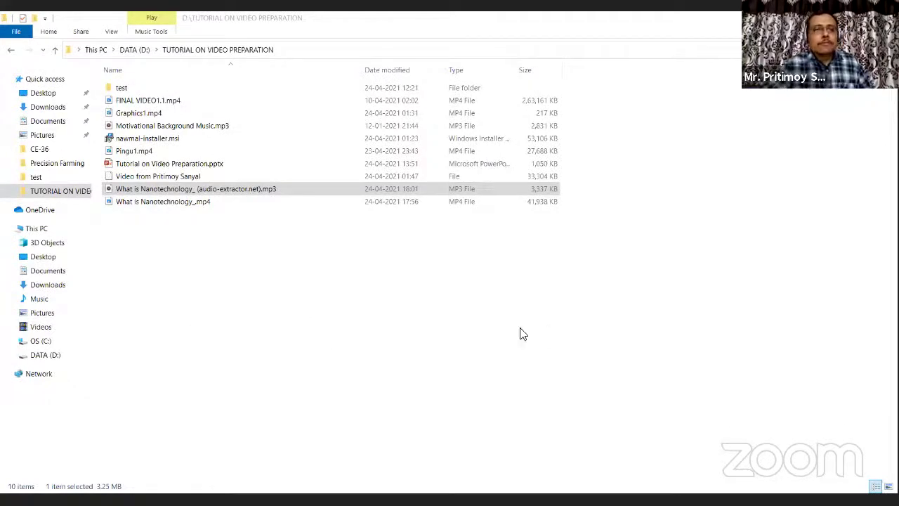
{"action": "left_click", "coordinate": [660, 309]}
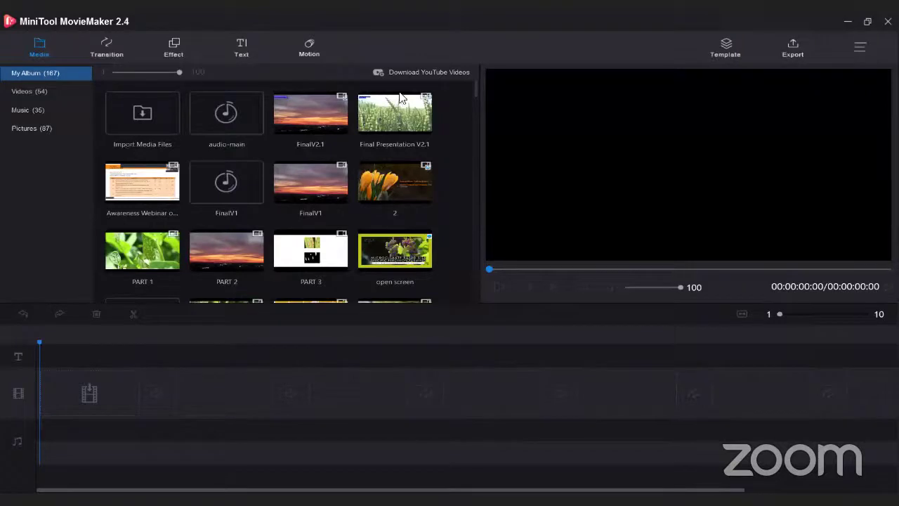
{"action": "left_click", "coordinate": [430, 184]}
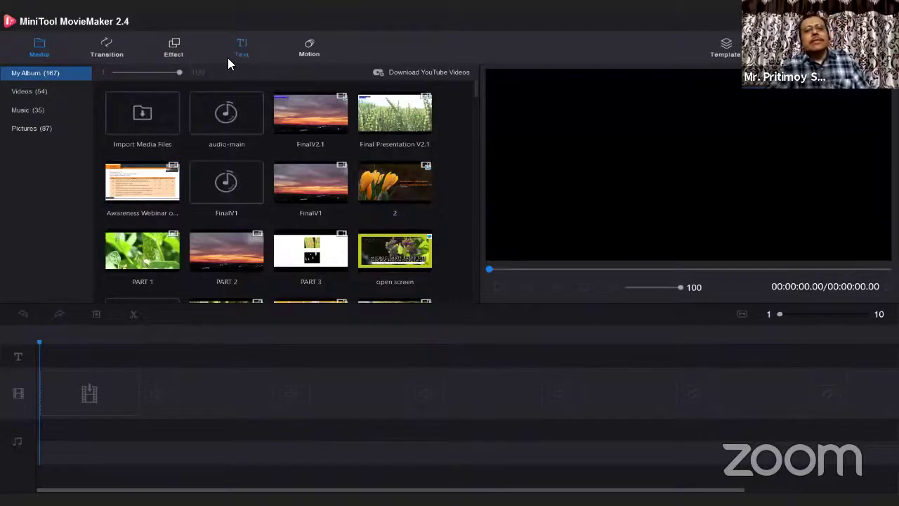
{"action": "left_click", "coordinate": [309, 57]}
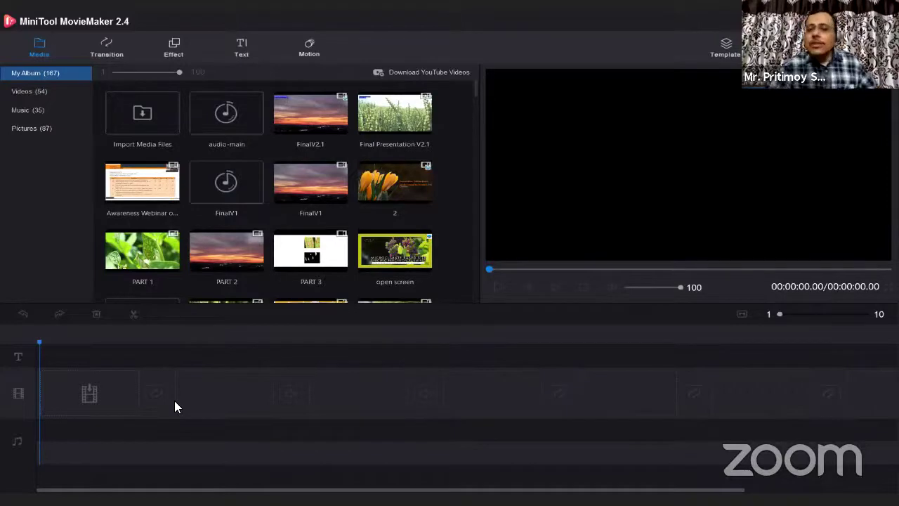
Step: Import What is Nanotechnology_.mp4 from the TUTORIAL ON VIDEO PREPARATION folder on DATA (D:) into the media album
{"action": "left_click", "coordinate": [144, 119]}
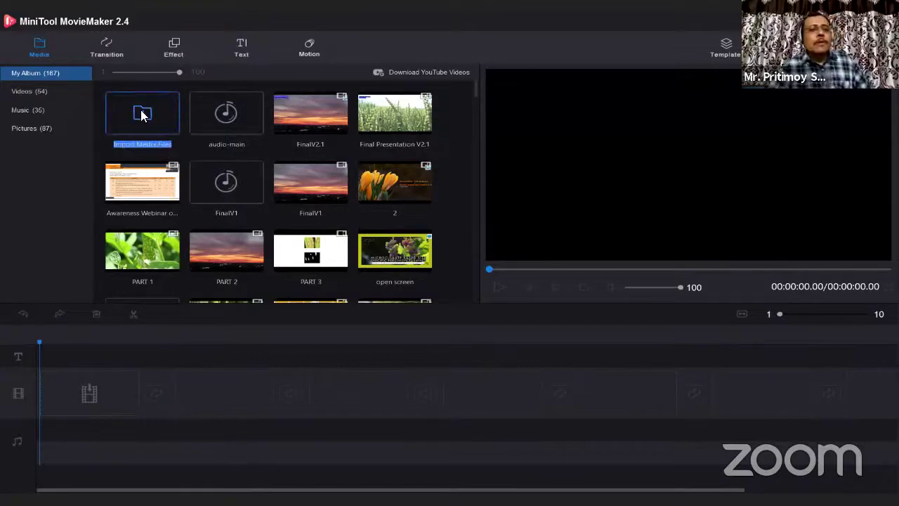
{"action": "left_click", "coordinate": [143, 115]}
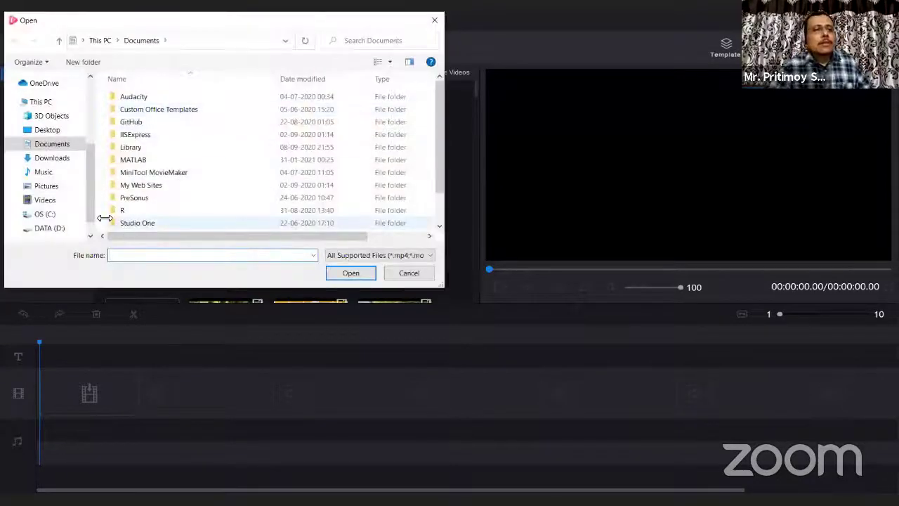
{"action": "left_click", "coordinate": [56, 228]}
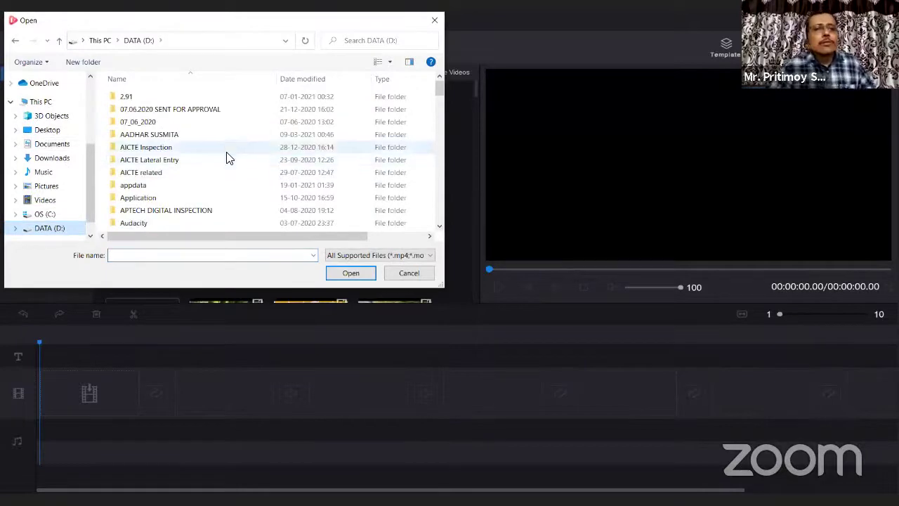
{"action": "scroll", "coordinate": [158, 173], "scroll_direction": "down", "scroll_amount": 12}
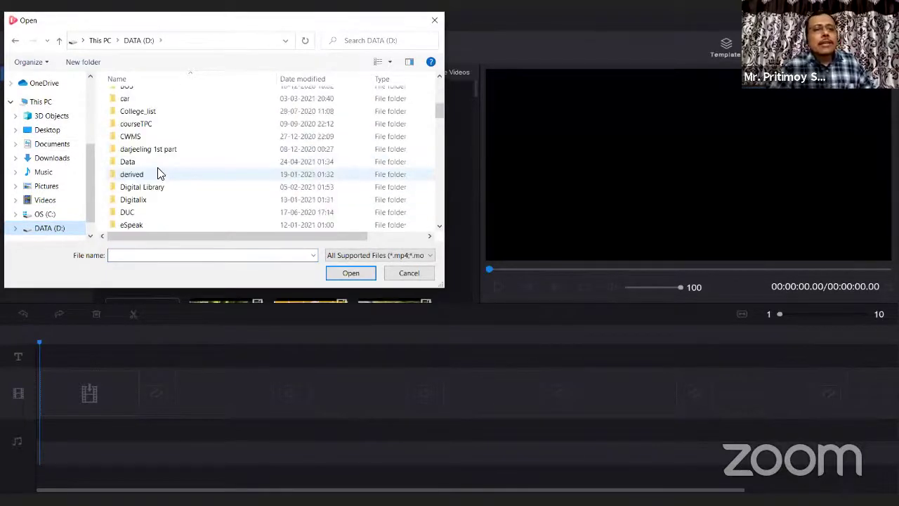
{"action": "scroll", "coordinate": [157, 174], "scroll_direction": "down", "scroll_amount": 7}
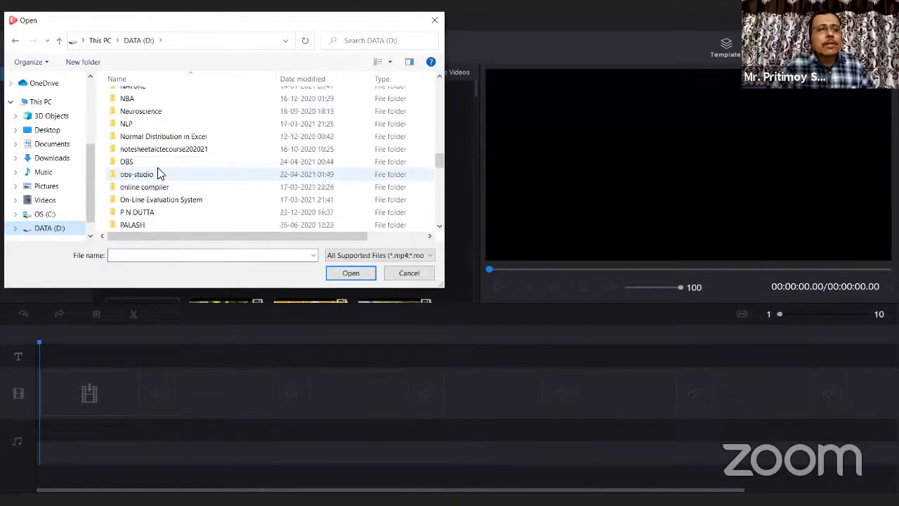
{"action": "scroll", "coordinate": [157, 173], "scroll_direction": "down", "scroll_amount": 8}
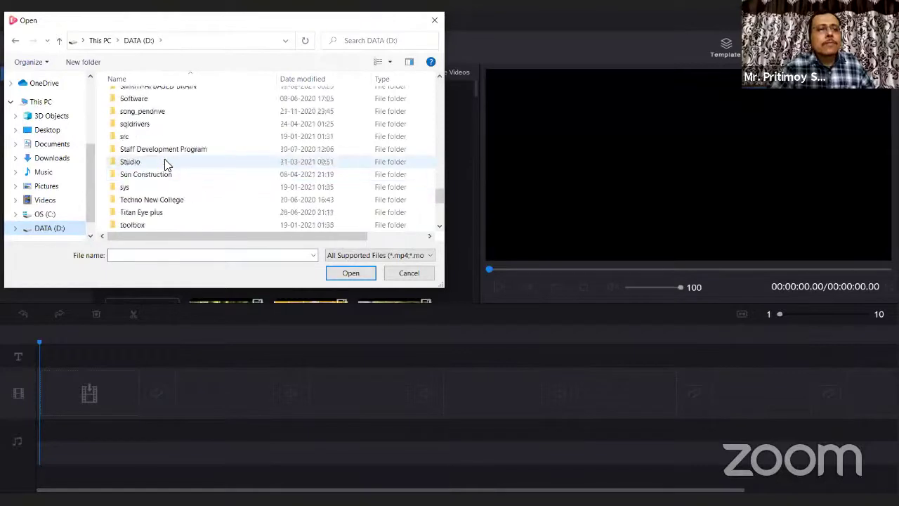
{"action": "scroll", "coordinate": [165, 165], "scroll_direction": "up", "scroll_amount": 1}
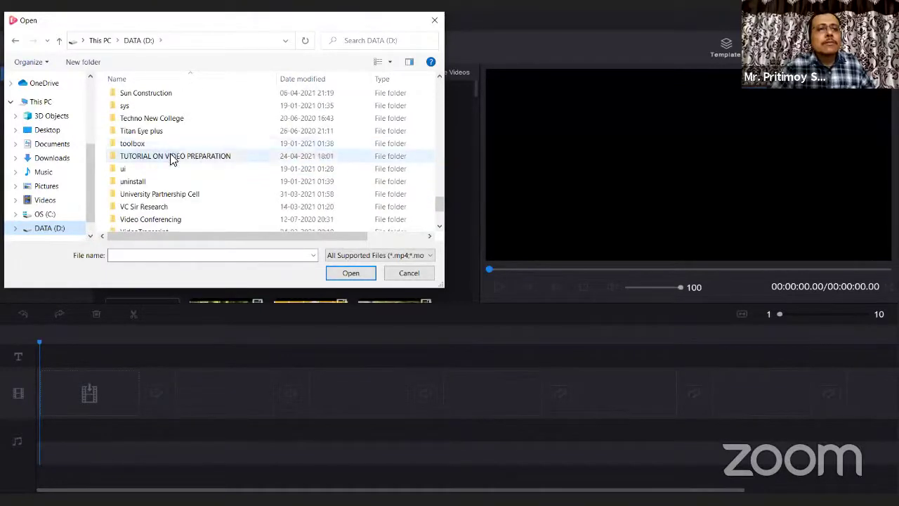
{"action": "double_click", "coordinate": [171, 161]}
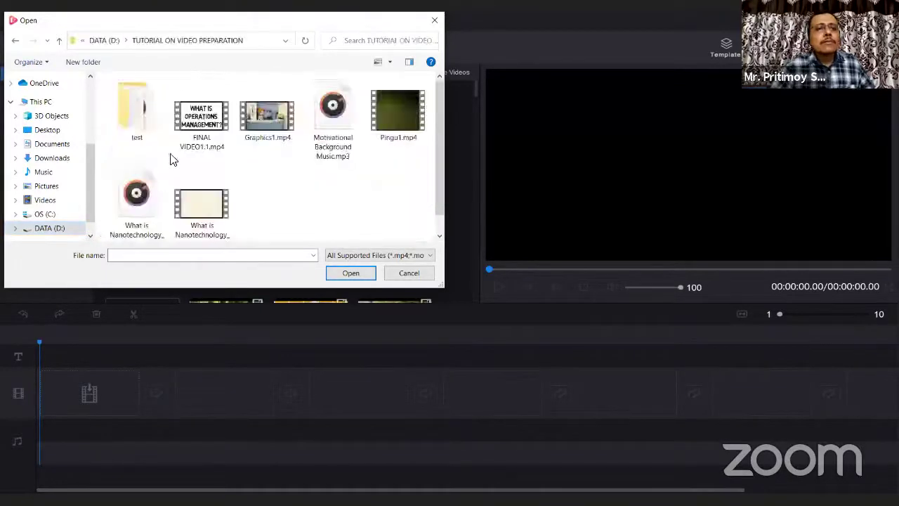
{"action": "left_click", "coordinate": [201, 204]}
{"action": "left_click", "coordinate": [351, 274]}
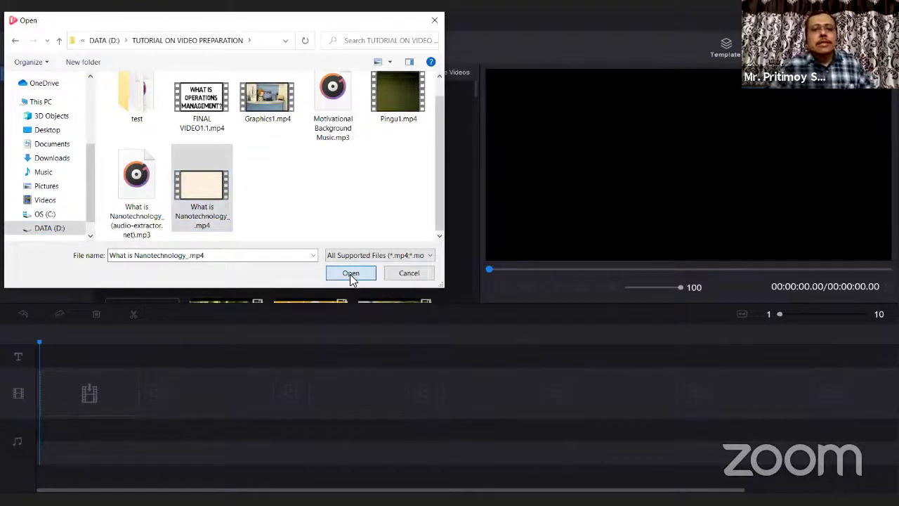
Step: Preview the imported What is Nanotechnology_ clip and add it to the timeline's video track
{"action": "left_click", "coordinate": [225, 110]}
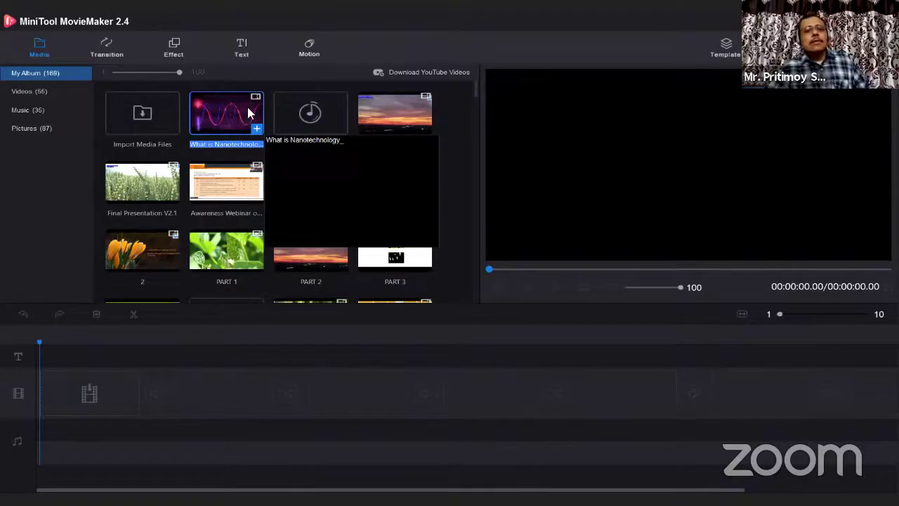
{"action": "mouse_move", "coordinate": [223, 114]}
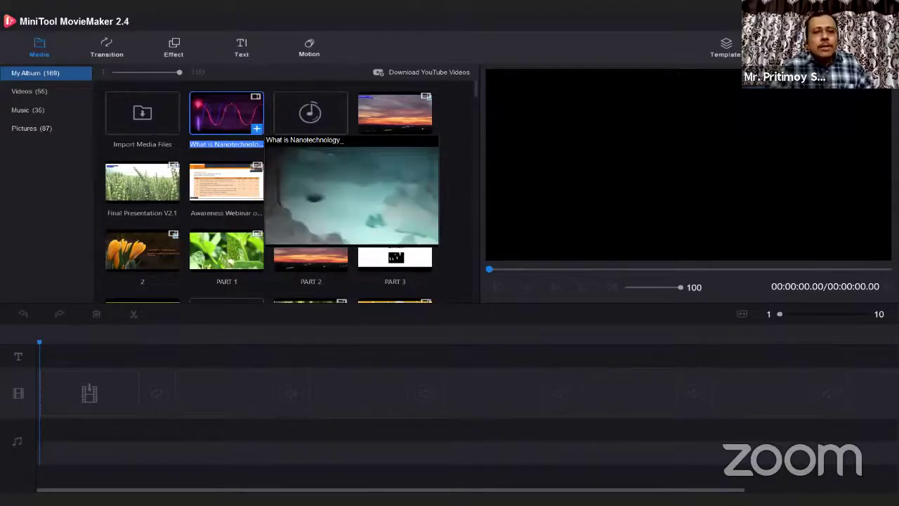
{"action": "left_click", "coordinate": [258, 135]}
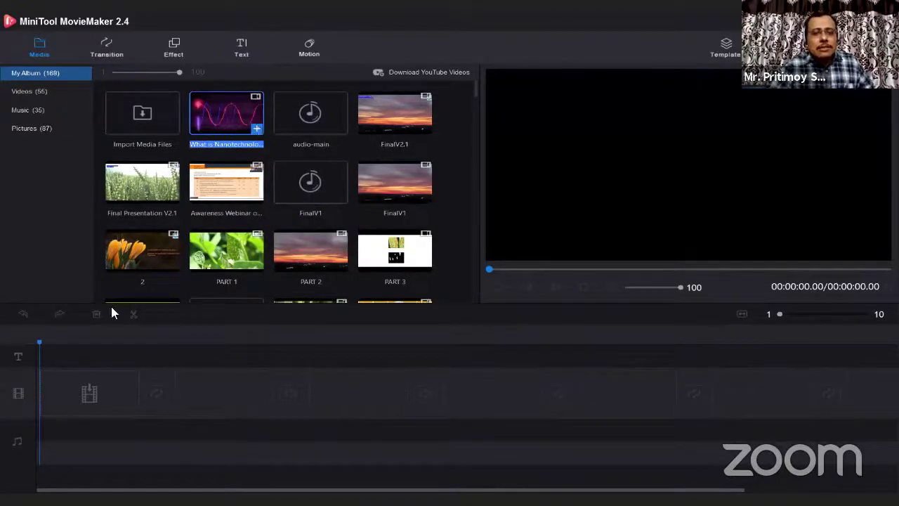
{"action": "left_click", "coordinate": [257, 129]}
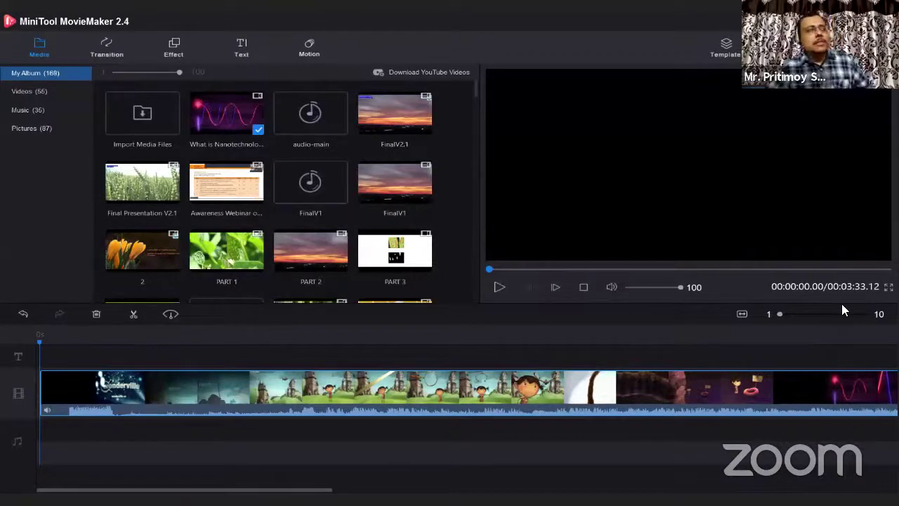
Step: Play the clip from the start, pause it at 00:00:20.23 and split it there, keeping both segments
{"action": "left_click", "coordinate": [498, 288]}
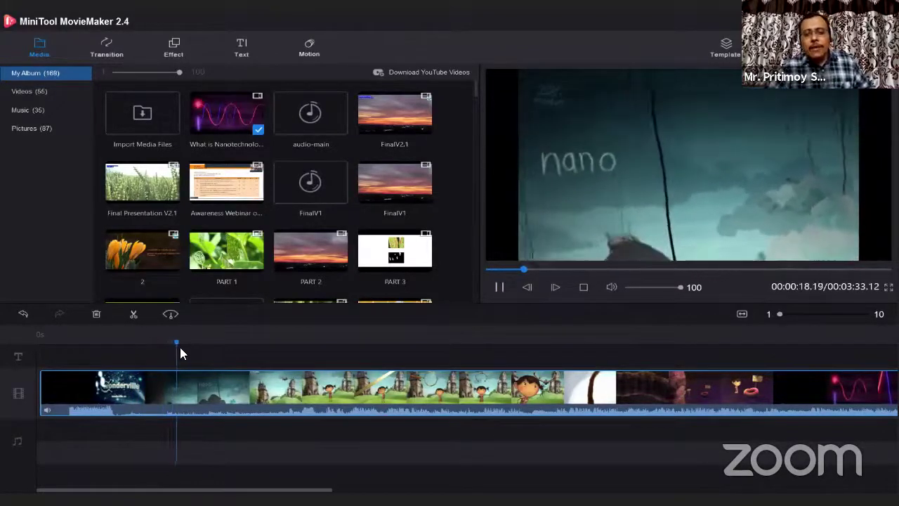
{"action": "left_click", "coordinate": [499, 288]}
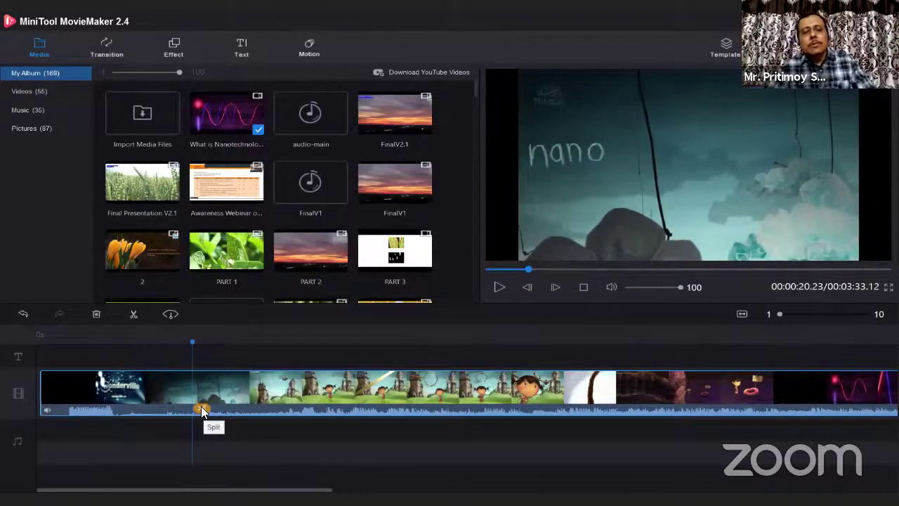
{"action": "left_click", "coordinate": [201, 410]}
{"action": "right_click", "coordinate": [151, 399]}
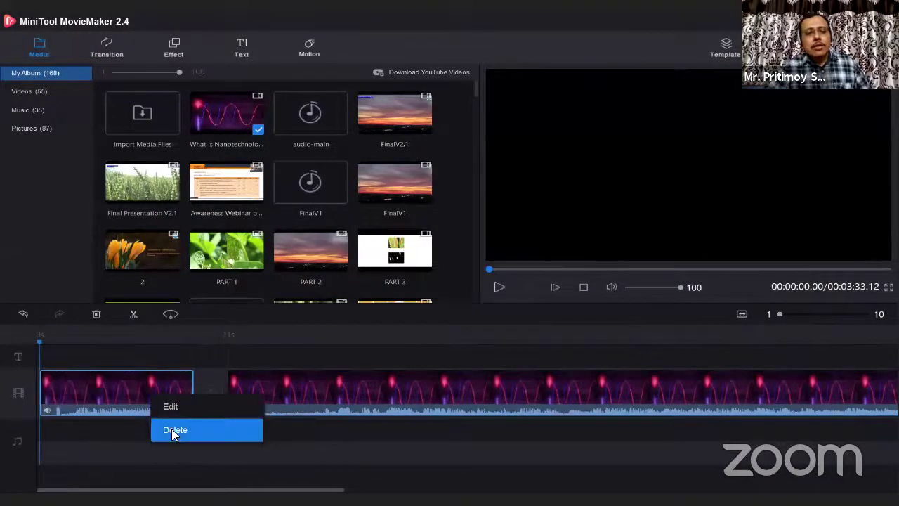
{"action": "left_click", "coordinate": [356, 429]}
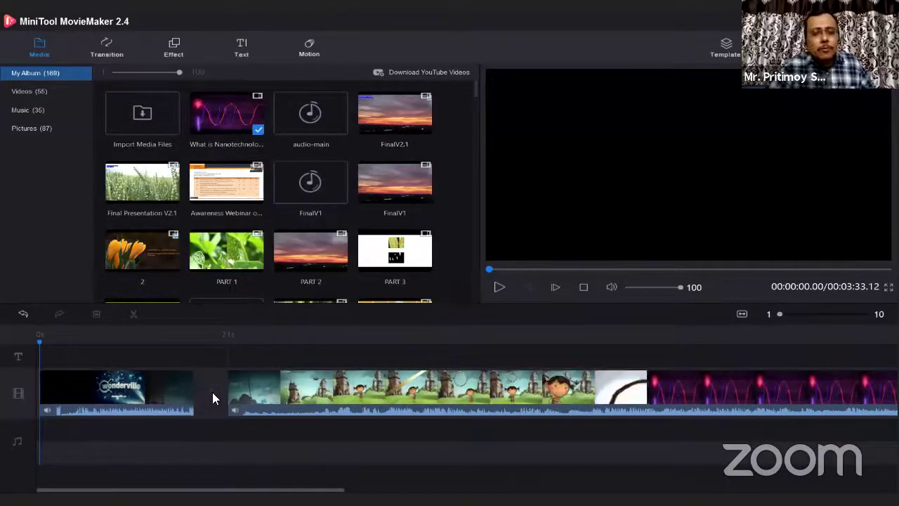
Step: Look through the effect and transition libraries
{"action": "left_click", "coordinate": [176, 50]}
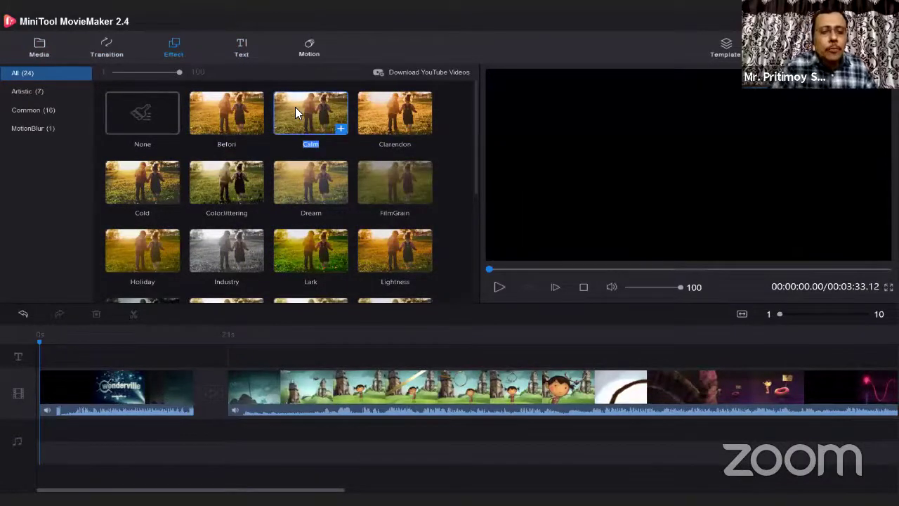
{"action": "left_click", "coordinate": [107, 54]}
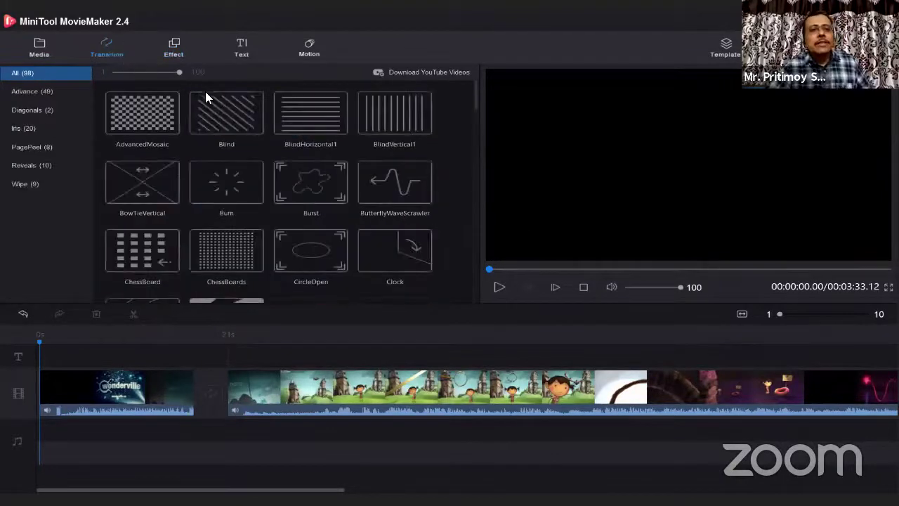
{"action": "mouse_move", "coordinate": [236, 183]}
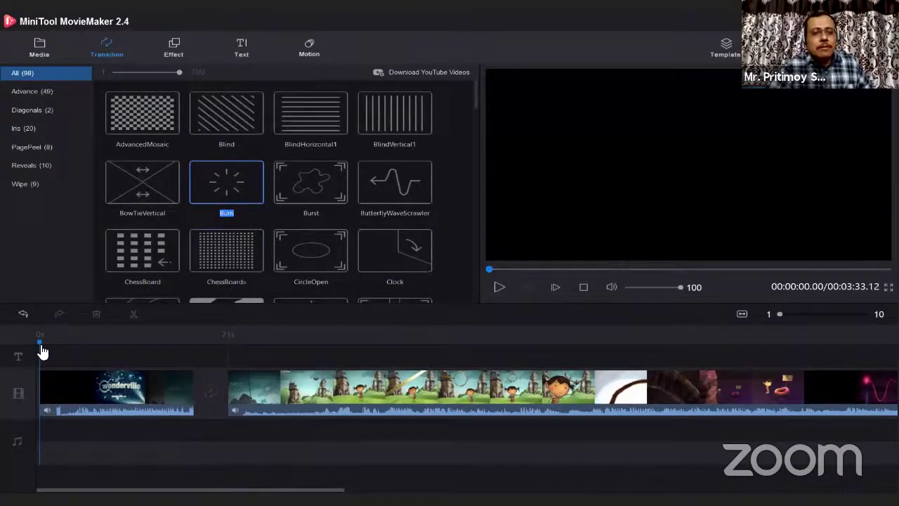
Step: Move the playhead to the split point, return it to the start and play the first segment
{"action": "left_click_drag", "start_coordinate": [60, 349], "coordinate": [199, 345]}
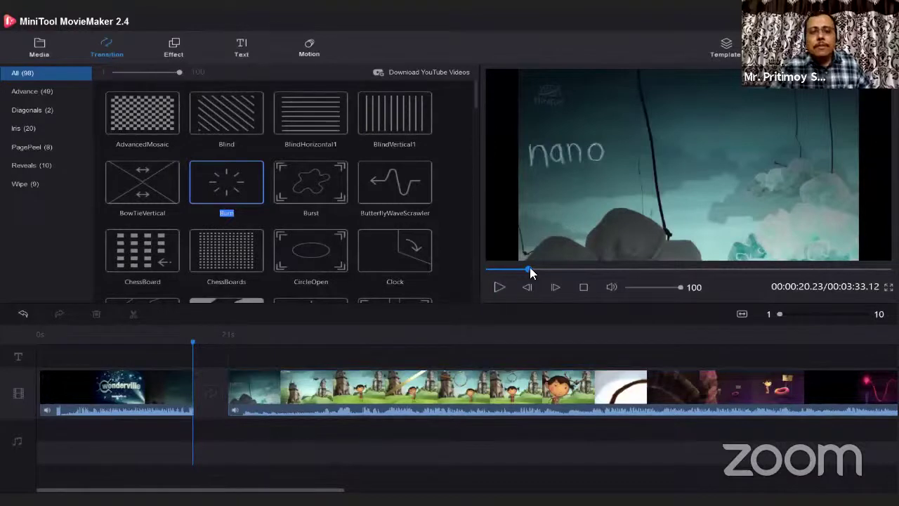
{"action": "left_click_drag", "start_coordinate": [530, 270], "coordinate": [489, 271]}
{"action": "left_click", "coordinate": [497, 287]}
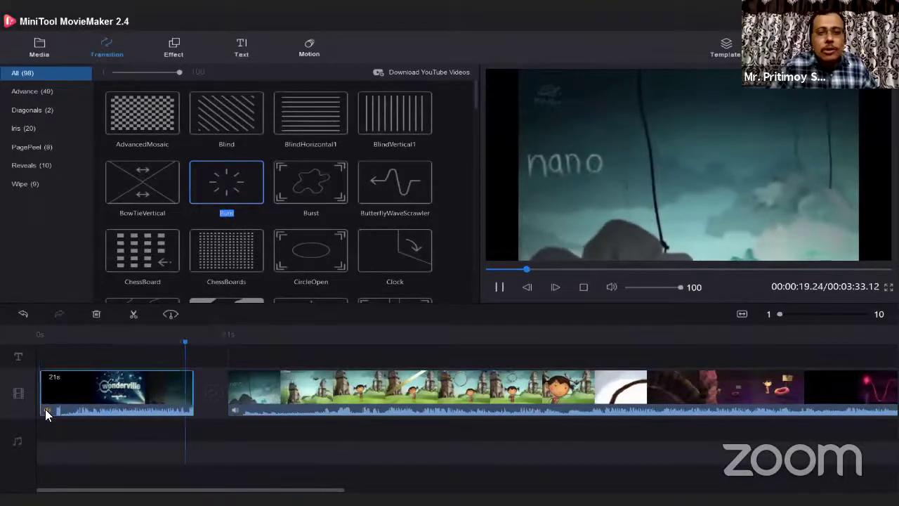
Step: Toggle the audio mute of the first and second video segments during playback and pause at 00:00:23.10
{"action": "left_click", "coordinate": [45, 409]}
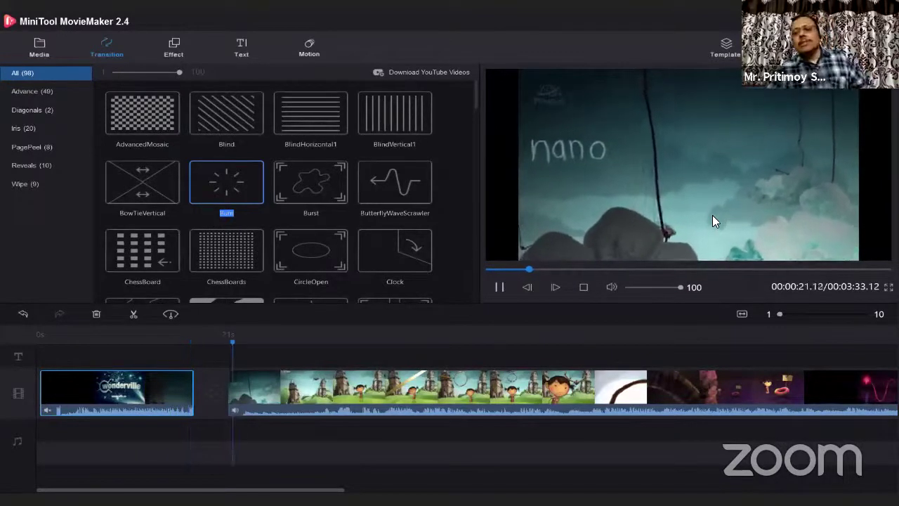
{"action": "left_click", "coordinate": [235, 407]}
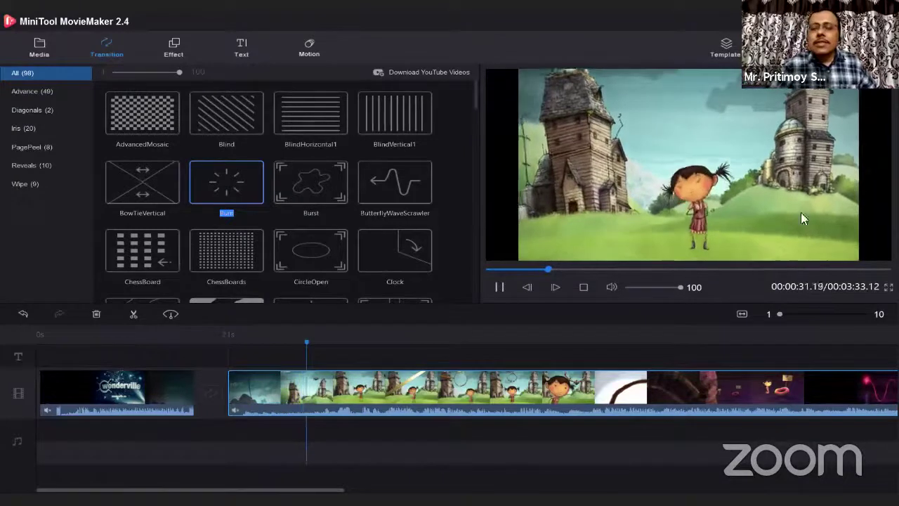
{"action": "left_click", "coordinate": [234, 411]}
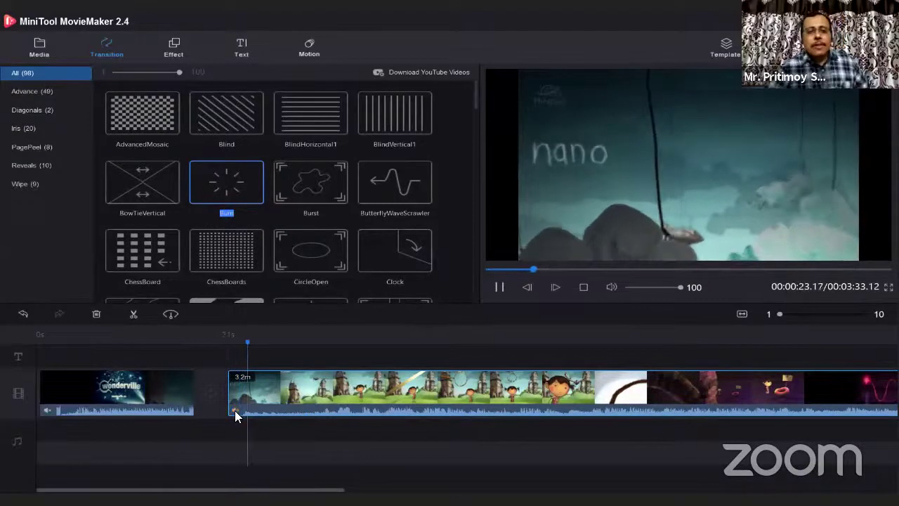
{"action": "left_click", "coordinate": [235, 411]}
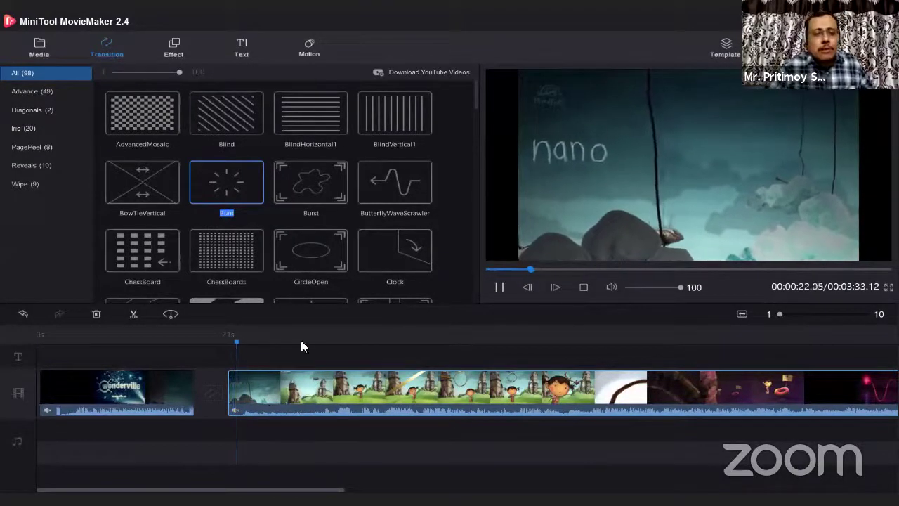
{"action": "left_click", "coordinate": [502, 287]}
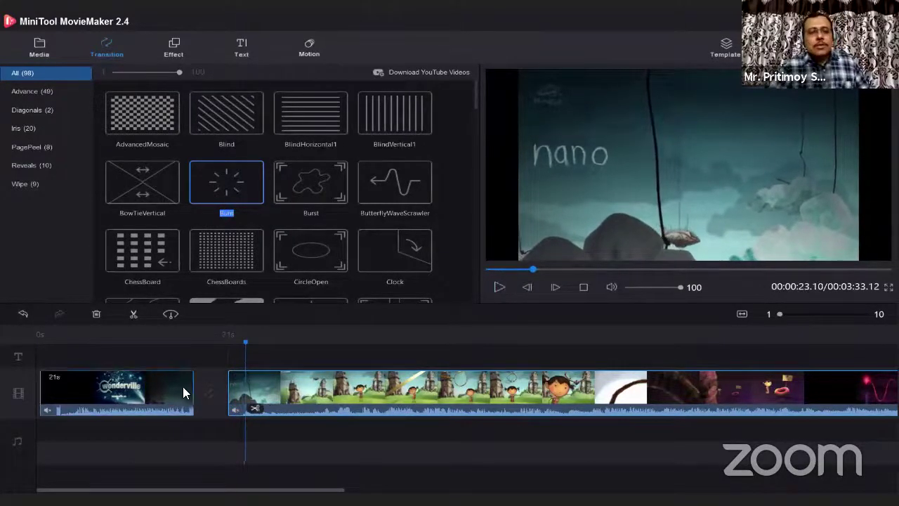
Step: Set the playhead to 00:00:23.00 and look through the caption, credits and title text templates
{"action": "mouse_move", "coordinate": [247, 349]}
{"action": "left_mouse_down"}
{"action": "mouse_move", "coordinate": [373, 350]}
{"action": "mouse_move", "coordinate": [244, 355]}
{"action": "left_mouse_up"}
{"action": "left_click", "coordinate": [244, 355]}
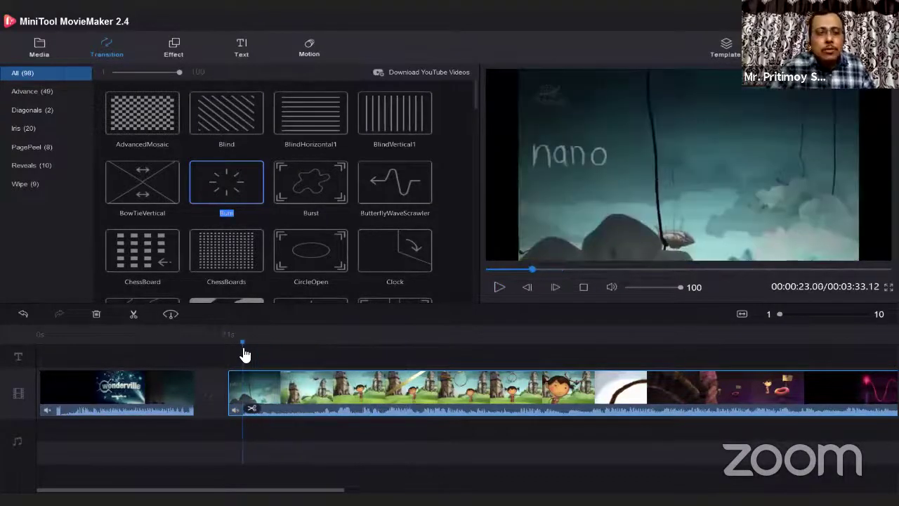
{"action": "left_click", "coordinate": [241, 48]}
{"action": "left_click", "coordinate": [171, 118]}
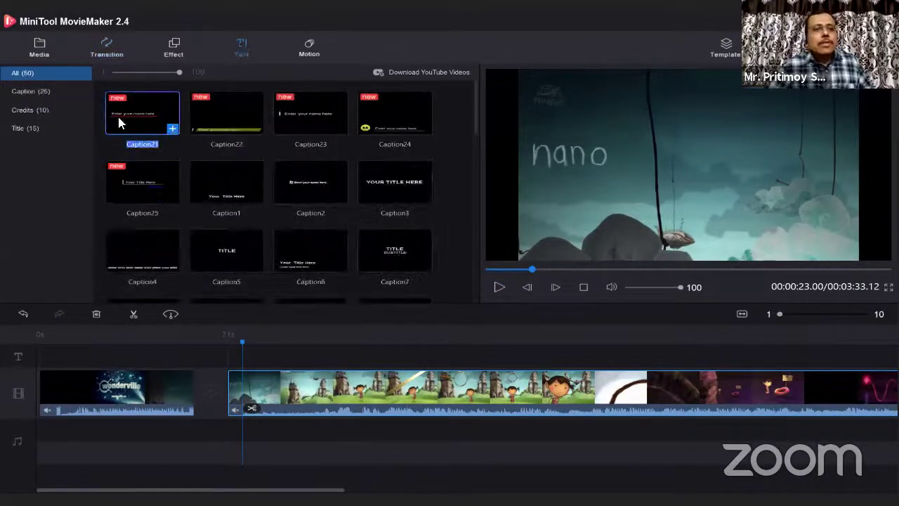
{"action": "left_click", "coordinate": [21, 112]}
{"action": "left_click", "coordinate": [18, 130]}
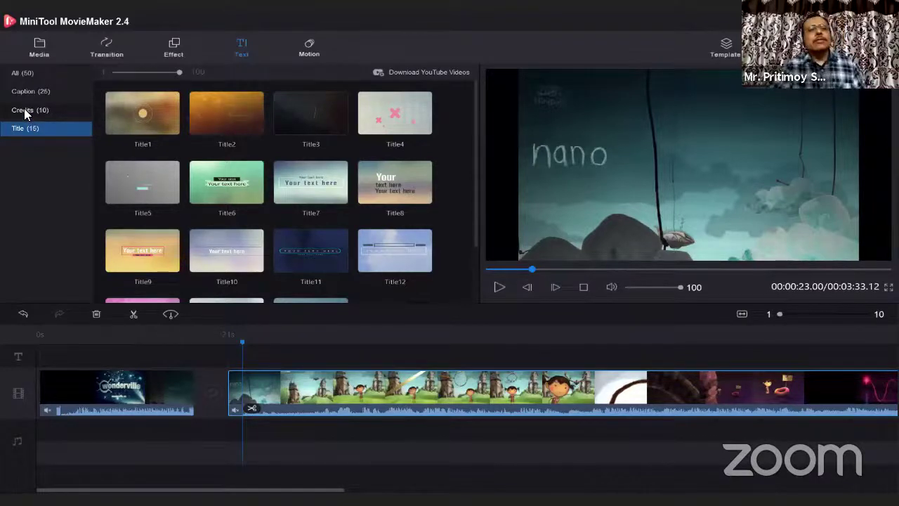
{"action": "left_click", "coordinate": [24, 110]}
{"action": "left_click", "coordinate": [175, 134]}
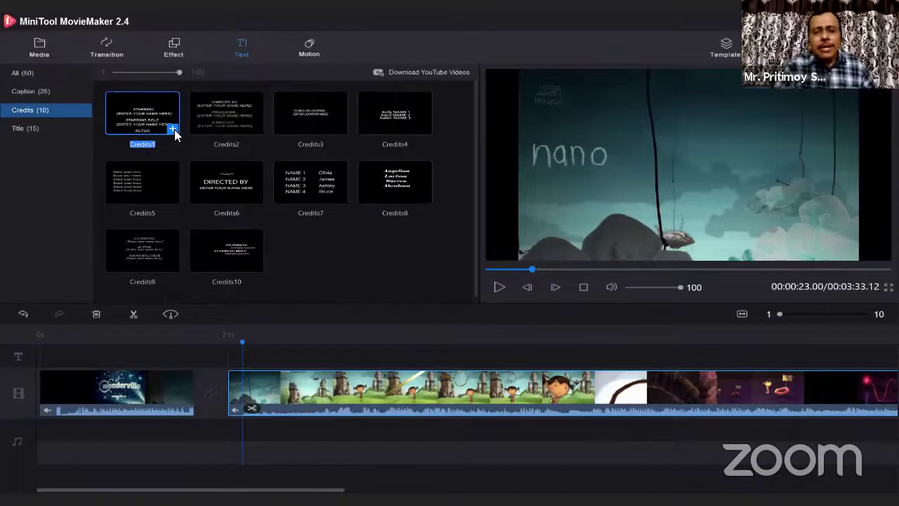
{"action": "left_click", "coordinate": [21, 129]}
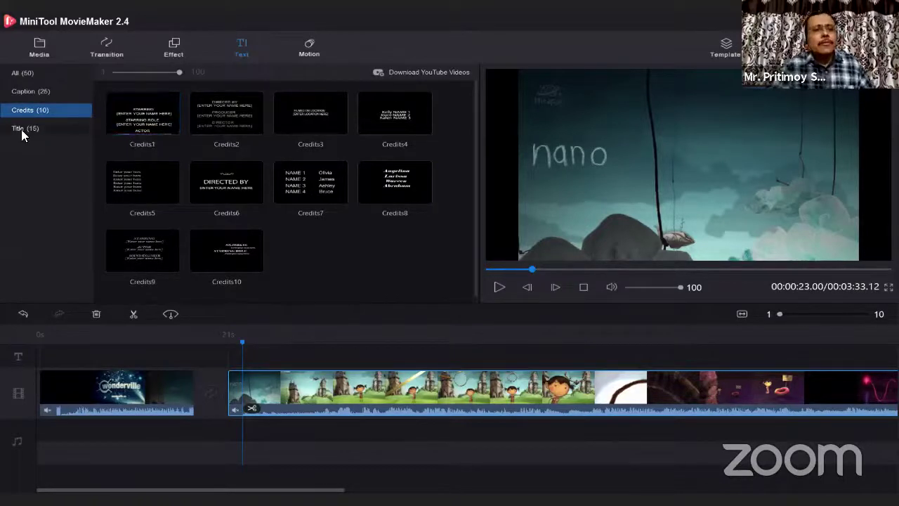
{"action": "left_click", "coordinate": [21, 129]}
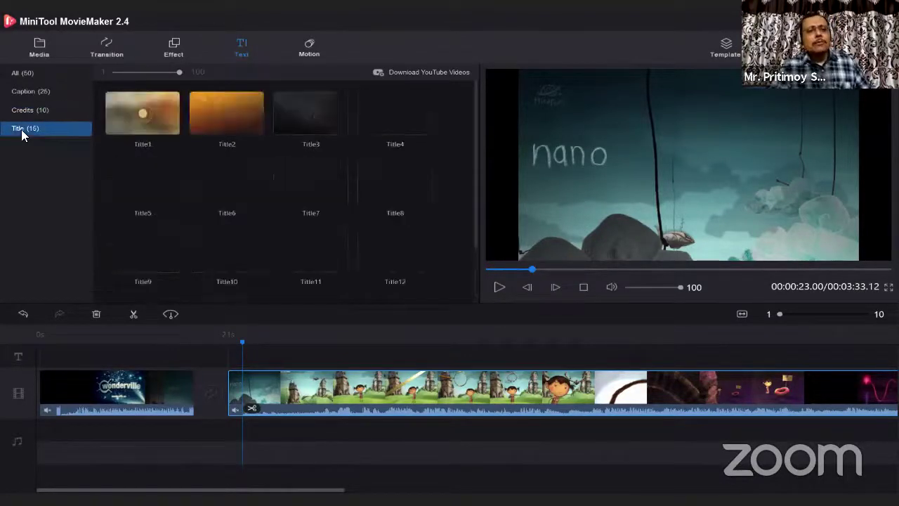
{"action": "left_click", "coordinate": [154, 118]}
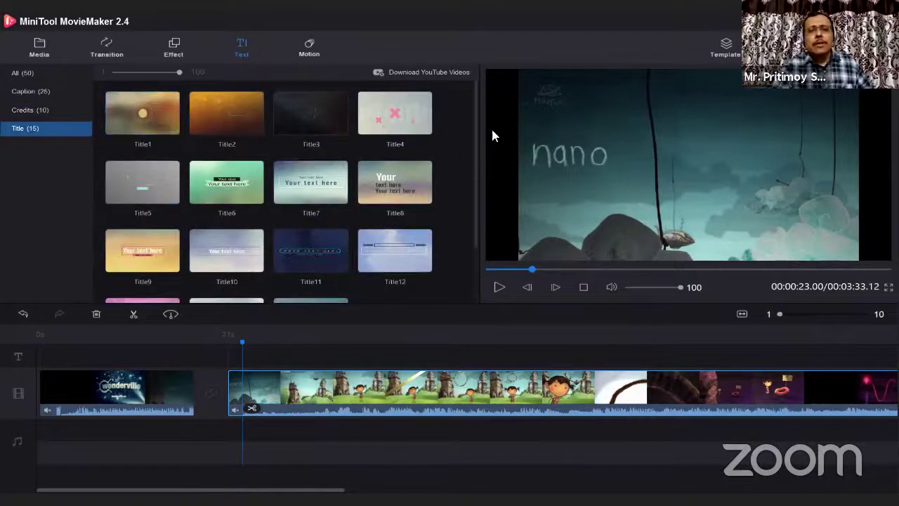
{"action": "left_click_drag", "start_coordinate": [473, 130], "coordinate": [478, 170]}
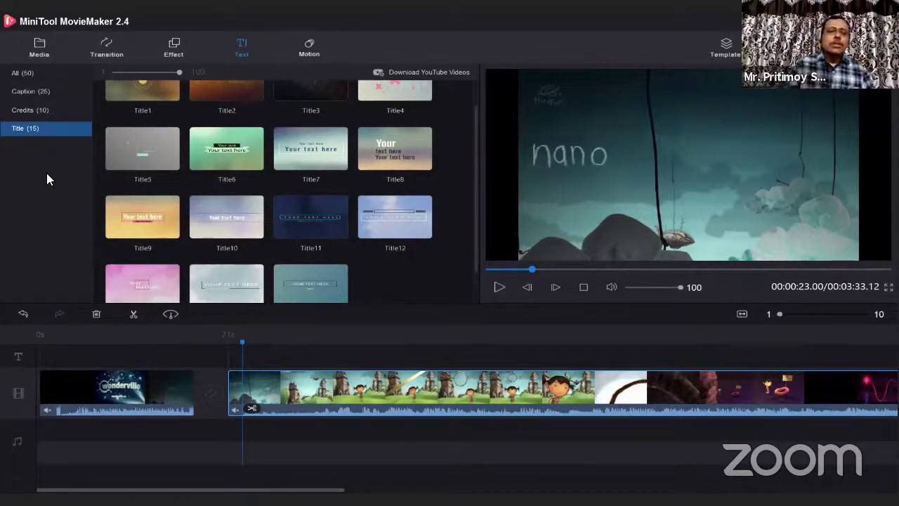
{"action": "left_click", "coordinate": [160, 184]}
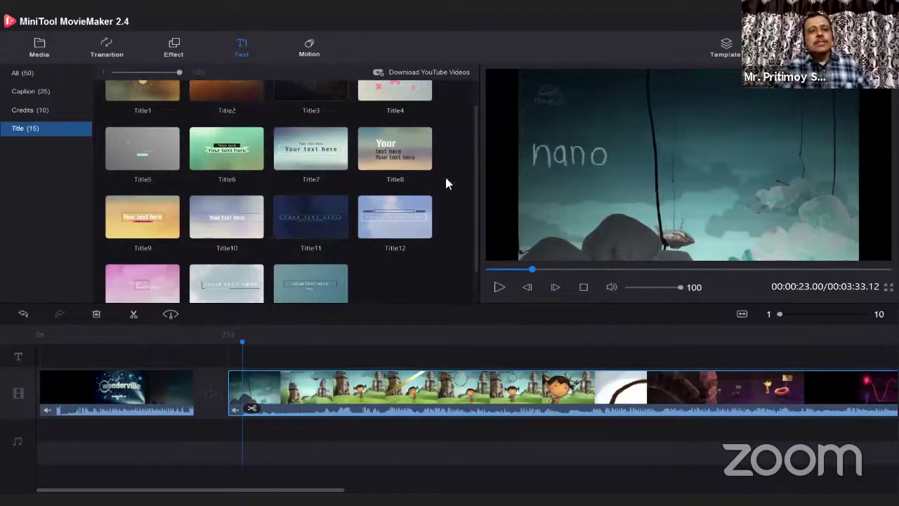
{"action": "left_click_drag", "start_coordinate": [474, 136], "coordinate": [478, 107]}
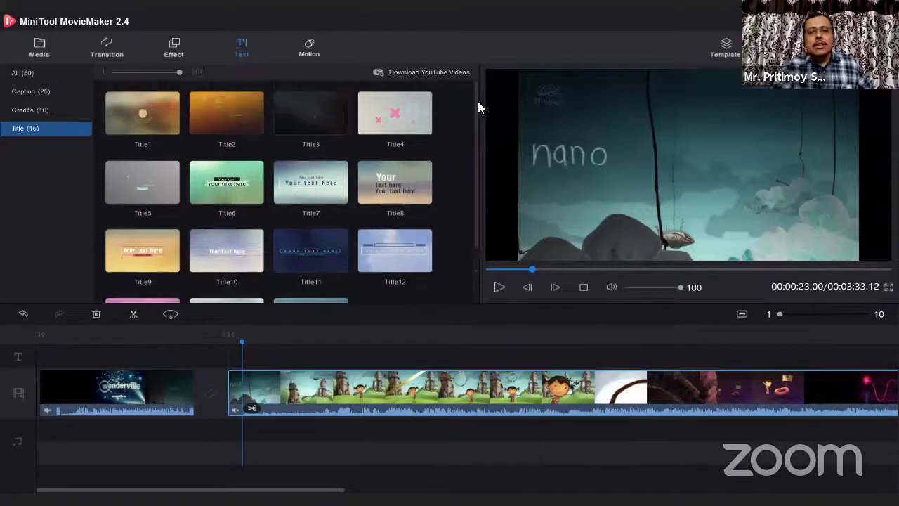
Step: Add the Title1 template to the timeline and move it to the start, before the first video segment
{"action": "left_click", "coordinate": [173, 130]}
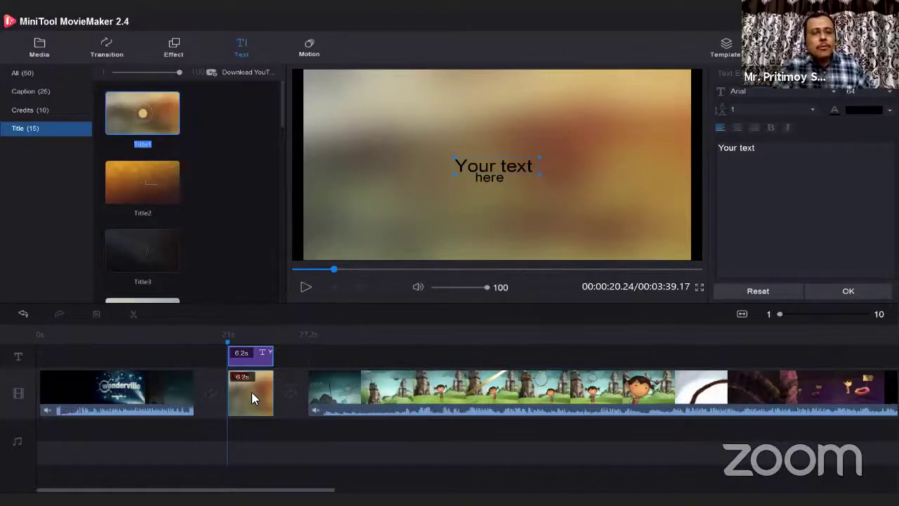
{"action": "left_click", "coordinate": [251, 392]}
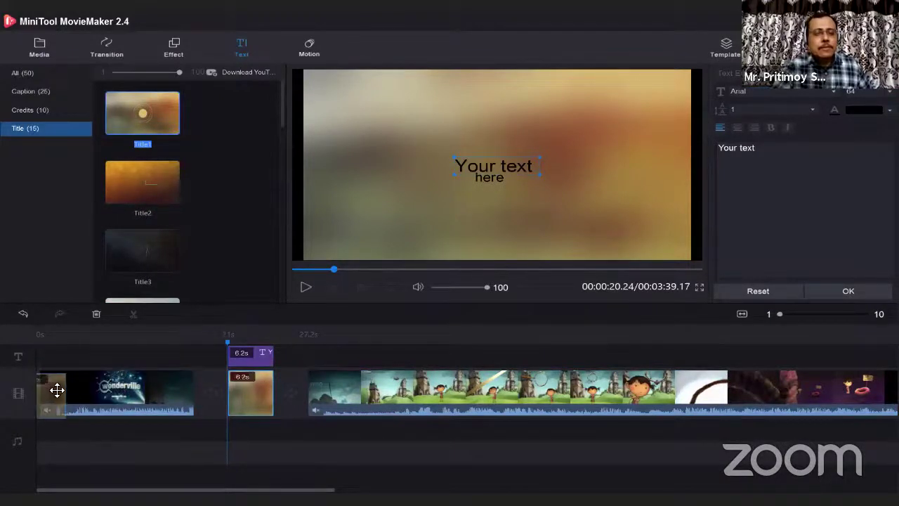
{"action": "left_click_drag", "start_coordinate": [57, 389], "coordinate": [253, 392]}
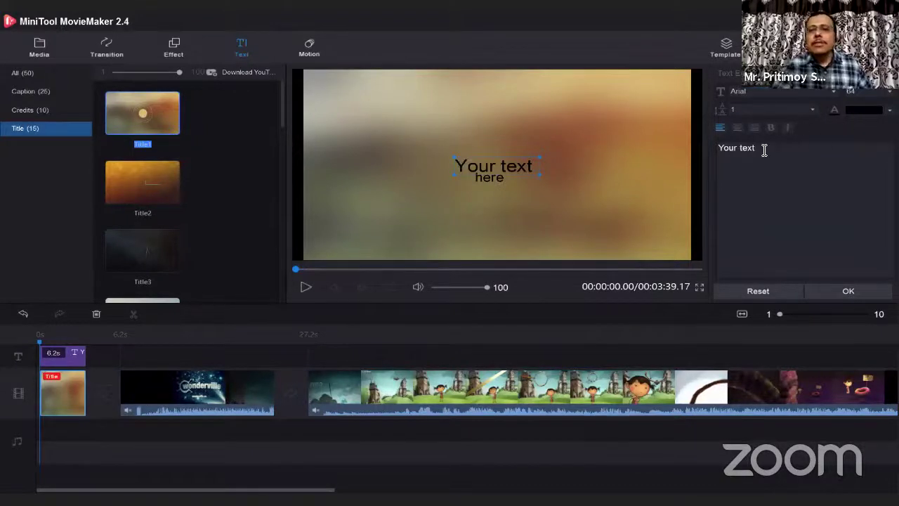
Step: Replace the title's "Your text" line with MAKAUT, widen its text box and shift it to sit centred above "here"
{"action": "left_click_drag", "start_coordinate": [765, 150], "coordinate": [709, 150]}
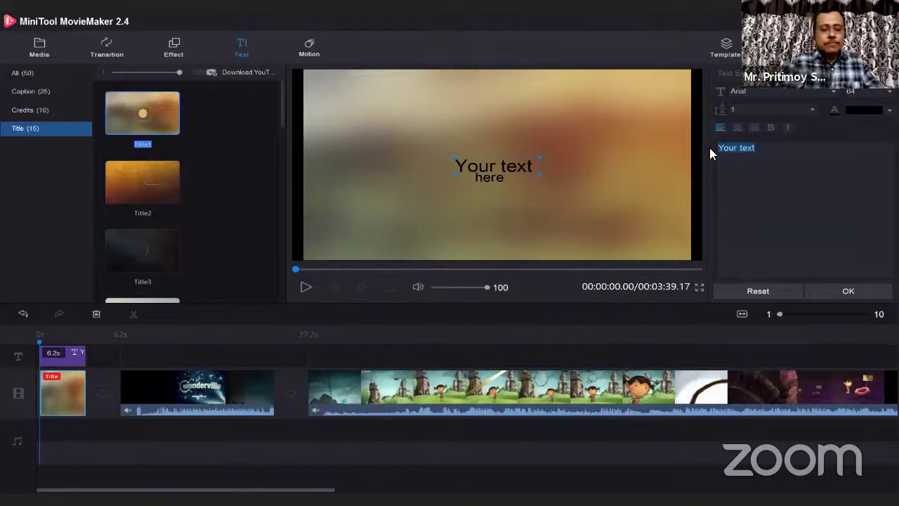
{"action": "type", "text": "MAKAU"}
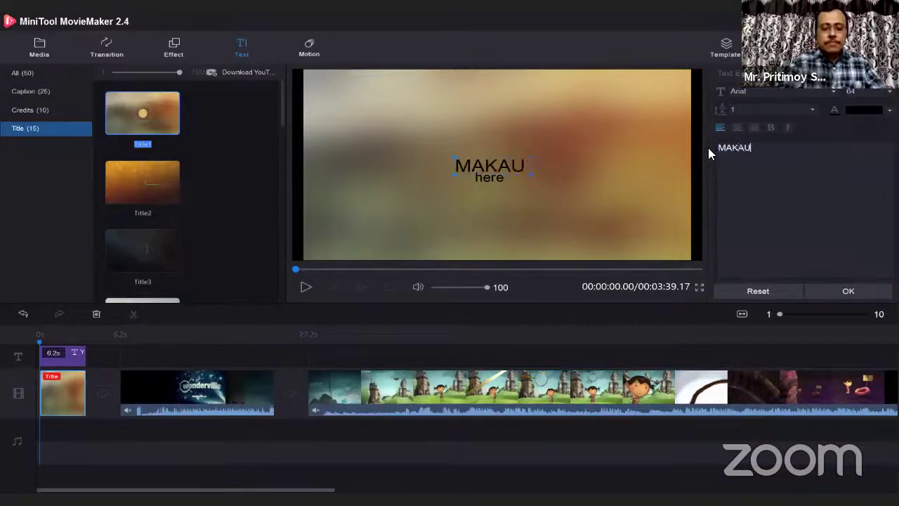
{"action": "type", "text": "T"}
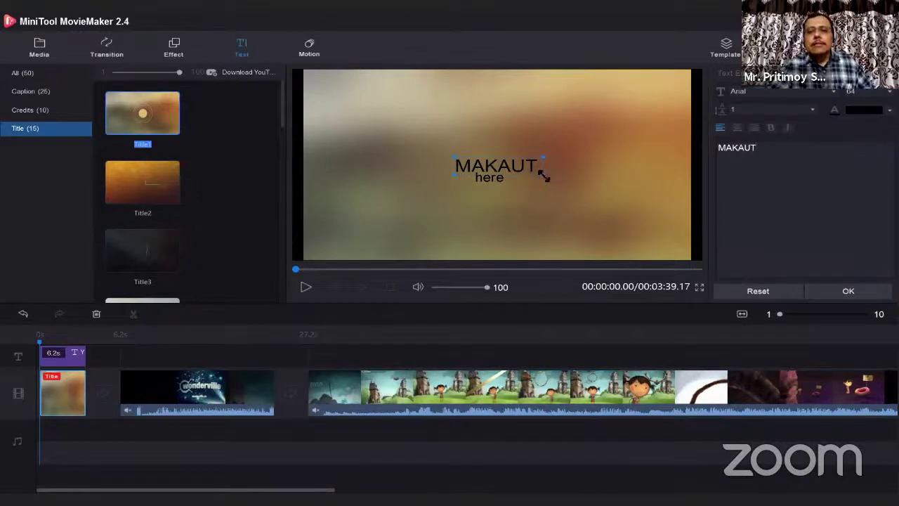
{"action": "left_click_drag", "start_coordinate": [545, 177], "coordinate": [597, 180]}
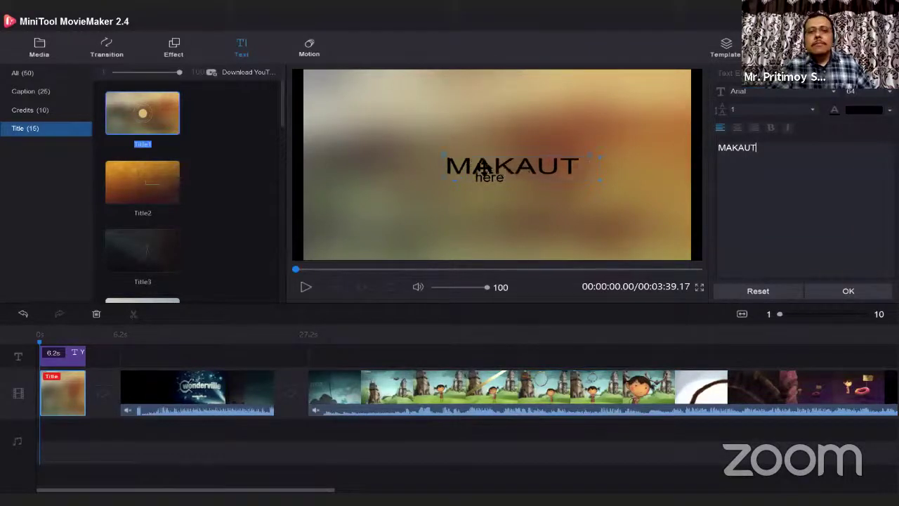
{"action": "left_click_drag", "start_coordinate": [483, 167], "coordinate": [465, 164]}
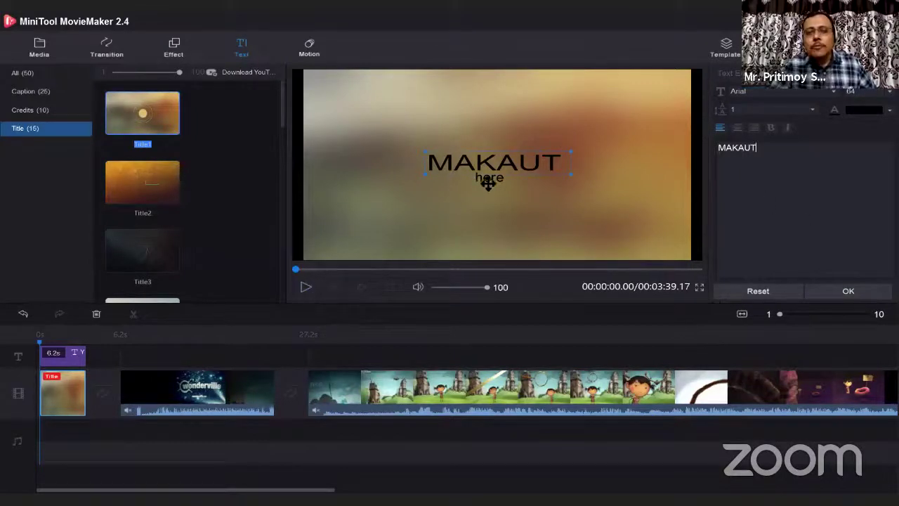
Step: Preview the title up to 00:00:04.08 and accept the text edits
{"action": "left_click", "coordinate": [305, 290]}
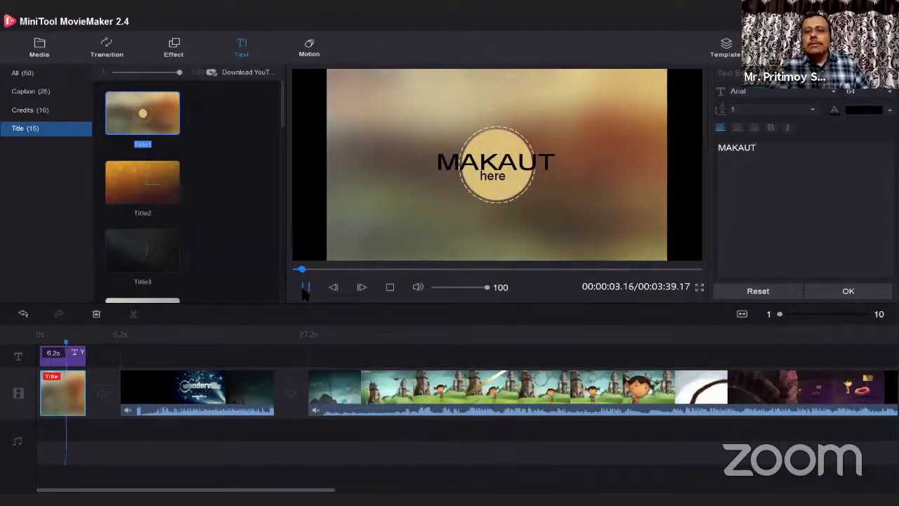
{"action": "left_click", "coordinate": [305, 288]}
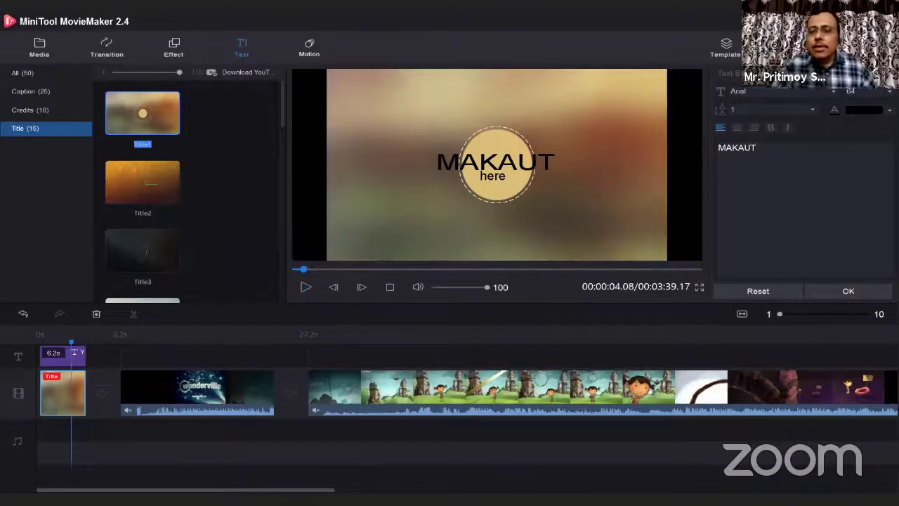
{"action": "left_click", "coordinate": [849, 292]}
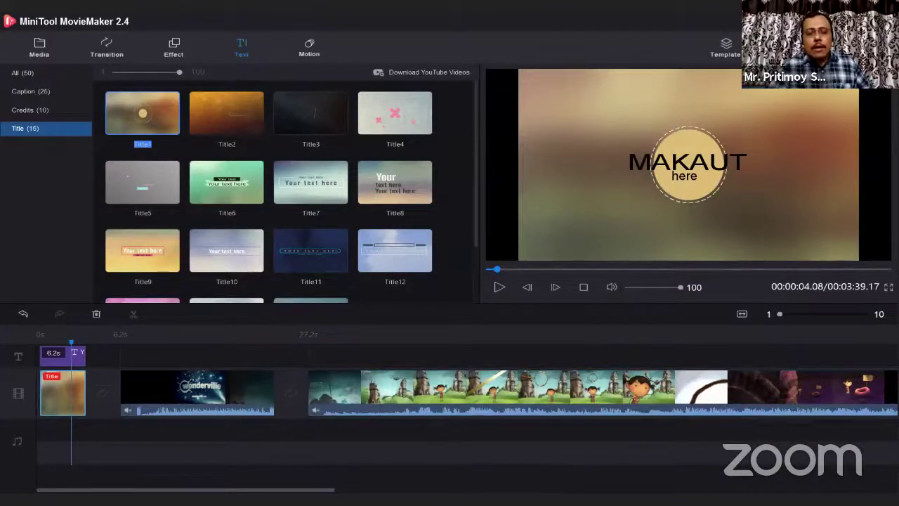
Step: Split the long second video segment at 00:01:36.01, on the red blood cell scene
{"action": "mouse_move", "coordinate": [305, 489]}
{"action": "left_mouse_down"}
{"action": "mouse_move", "coordinate": [358, 490]}
{"action": "mouse_move", "coordinate": [305, 490]}
{"action": "left_mouse_up"}
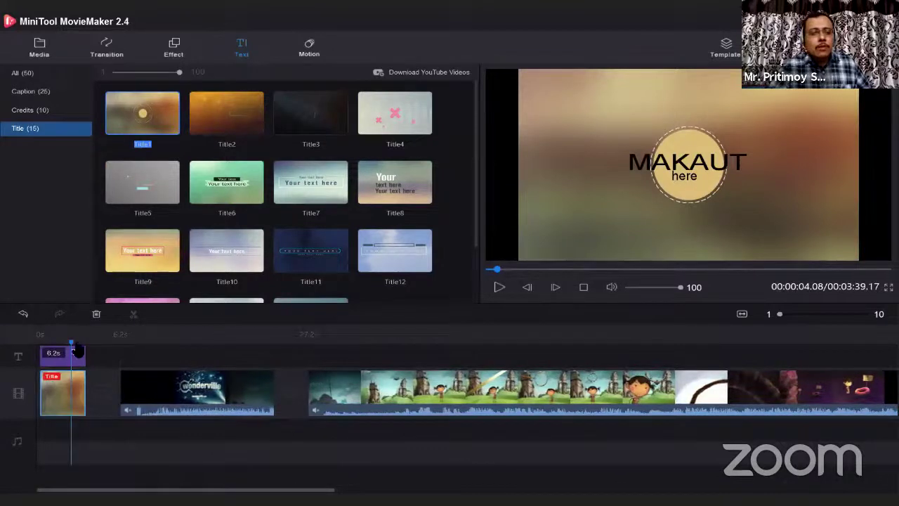
{"action": "left_click", "coordinate": [698, 342]}
{"action": "left_click", "coordinate": [811, 342]}
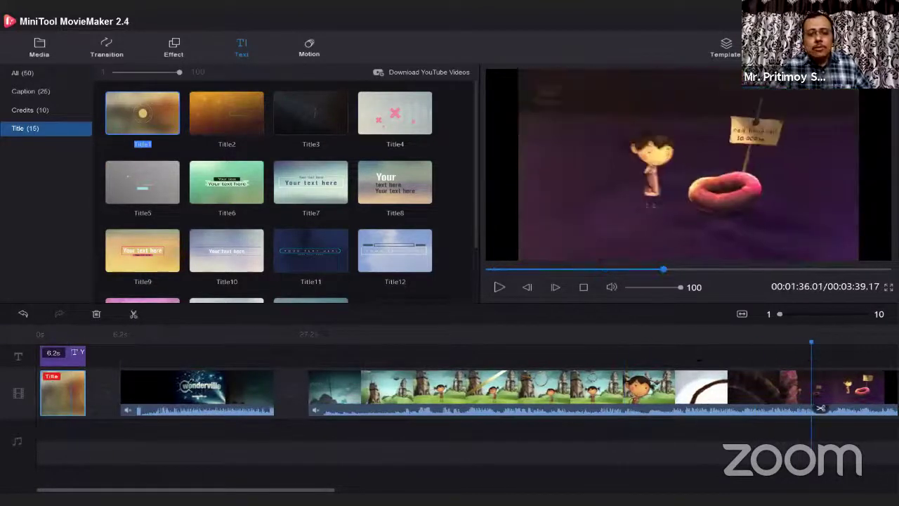
{"action": "left_click_drag", "start_coordinate": [186, 490], "coordinate": [369, 489]}
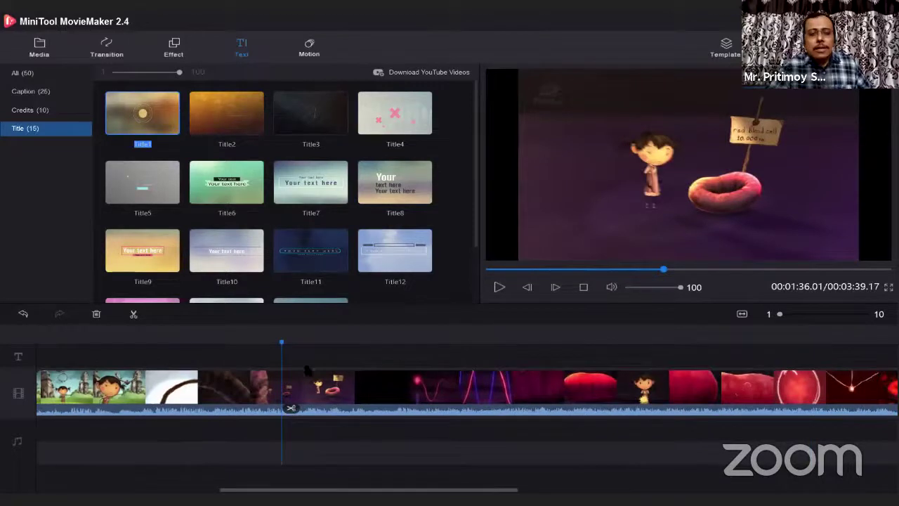
{"action": "left_click", "coordinate": [290, 409]}
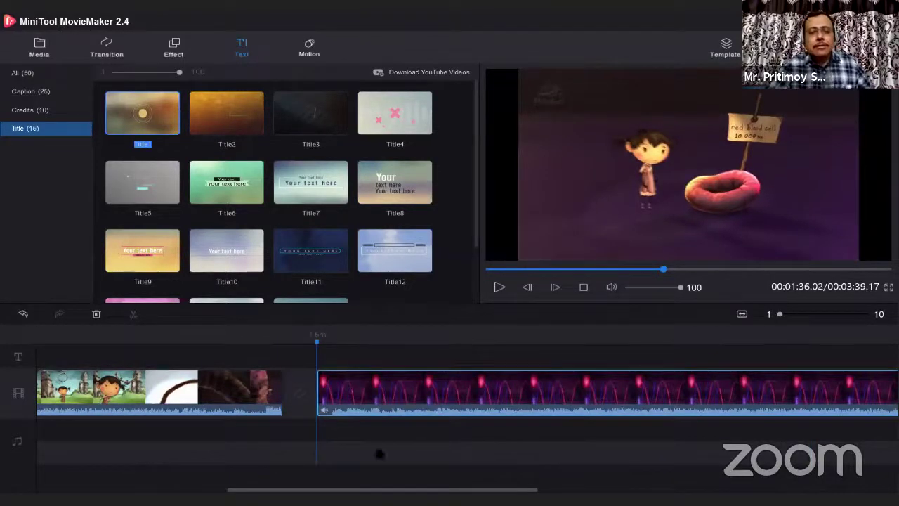
Step: Look over the split segments along the timeline and the available transitions, scrubbing the movie to 00:00:56.24 and 00:01:34.24
{"action": "scroll", "coordinate": [464, 393], "scroll_direction": "left", "scroll_amount": 10}
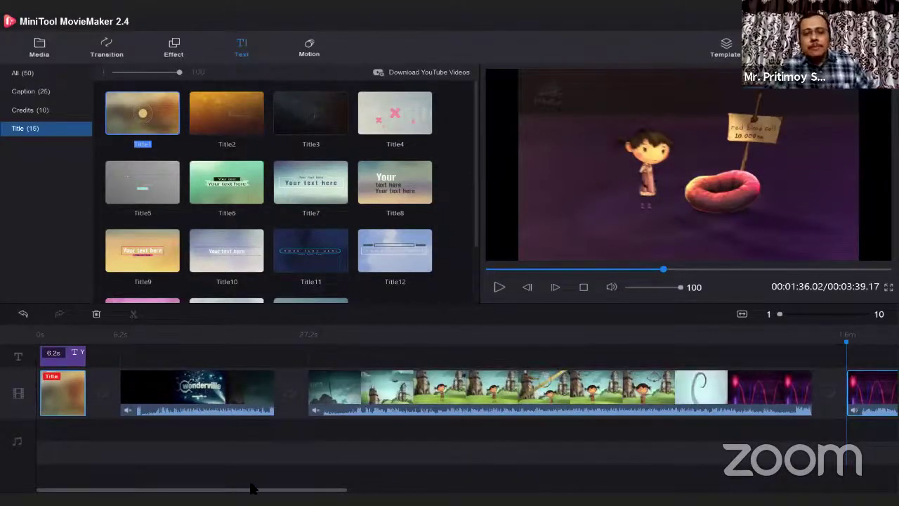
{"action": "left_click_drag", "start_coordinate": [252, 489], "coordinate": [424, 489]}
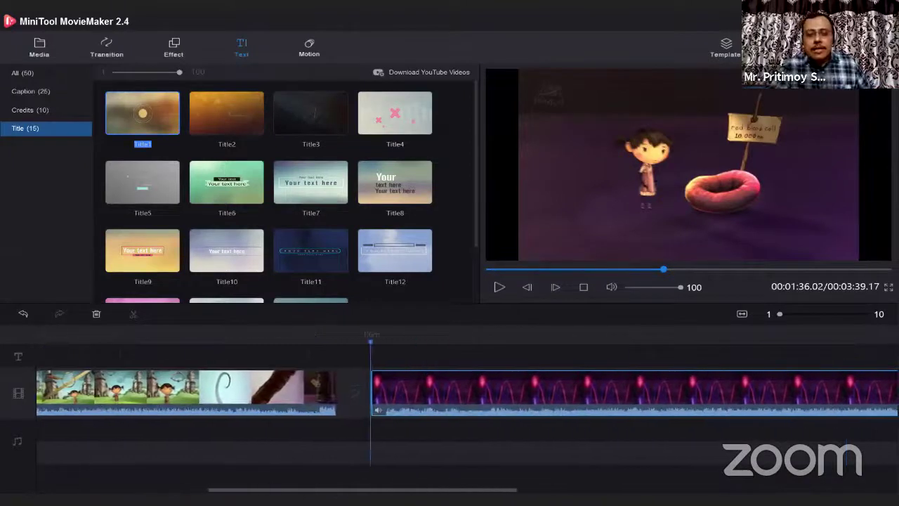
{"action": "left_click", "coordinate": [383, 413]}
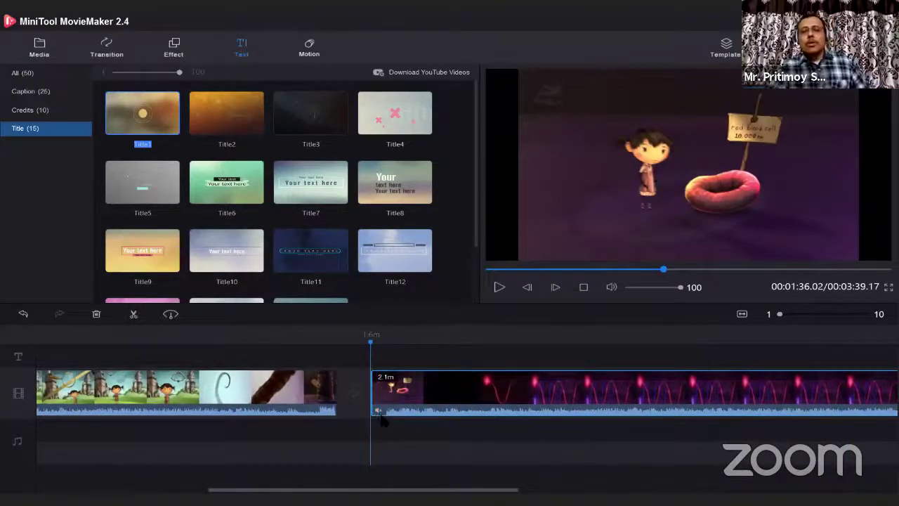
{"action": "left_click_drag", "start_coordinate": [462, 490], "coordinate": [391, 490]}
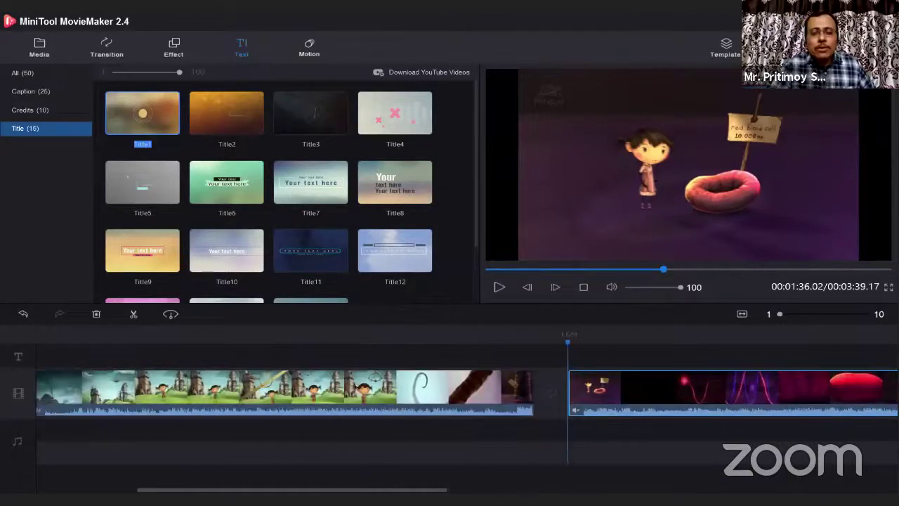
{"action": "left_click_drag", "start_coordinate": [569, 348], "coordinate": [250, 351]}
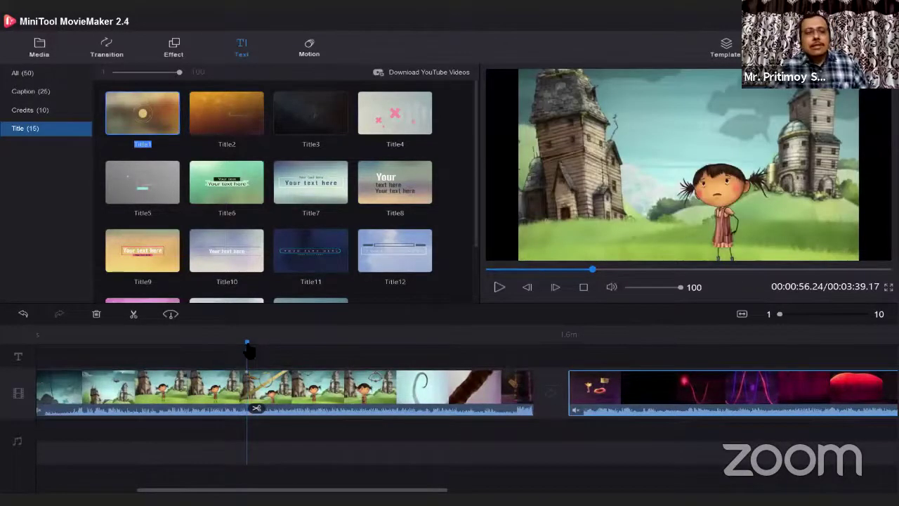
{"action": "left_click", "coordinate": [110, 58]}
{"action": "mouse_move", "coordinate": [254, 197]}
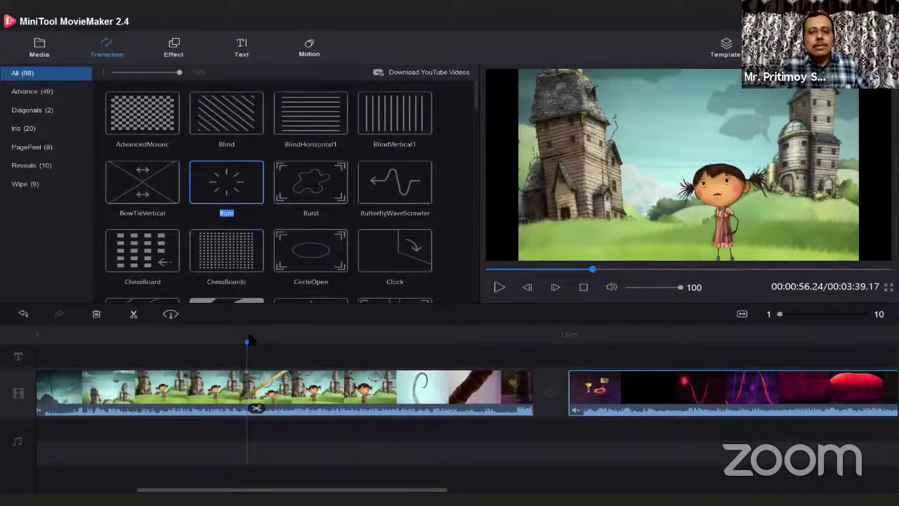
{"action": "left_click_drag", "start_coordinate": [247, 343], "coordinate": [416, 343]}
{"action": "left_click_drag", "start_coordinate": [498, 365], "coordinate": [526, 365]}
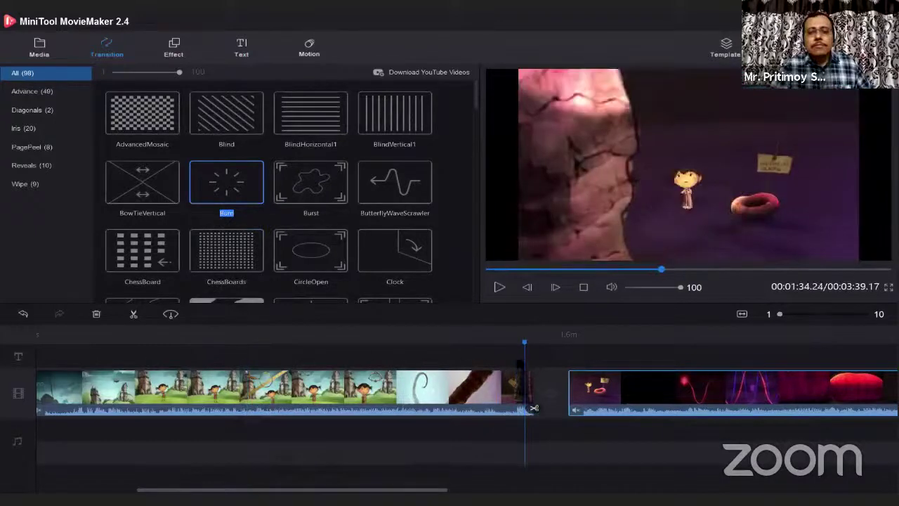
{"action": "mouse_move", "coordinate": [257, 199]}
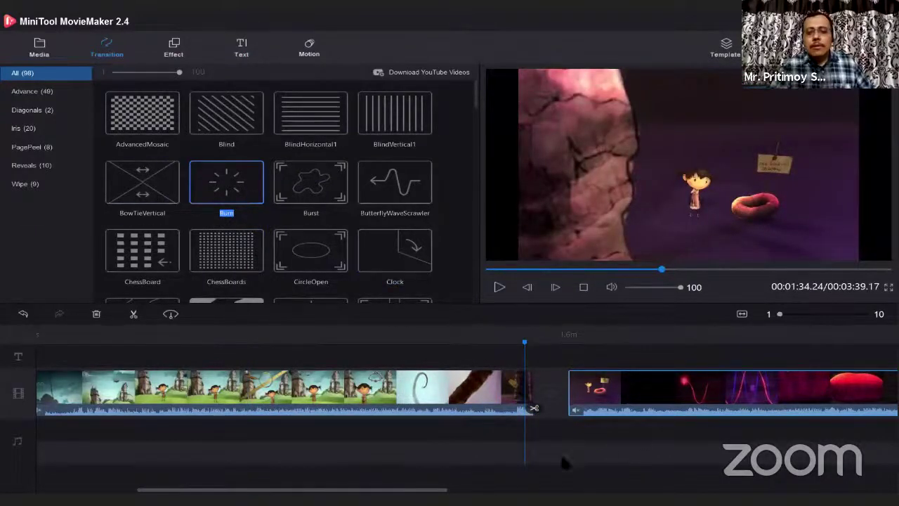
{"action": "left_click", "coordinate": [551, 390]}
Step: Add the Credits1 template at the end of the timeline, after the last video segment
{"action": "scroll", "coordinate": [552, 391], "scroll_direction": "right", "scroll_amount": 10}
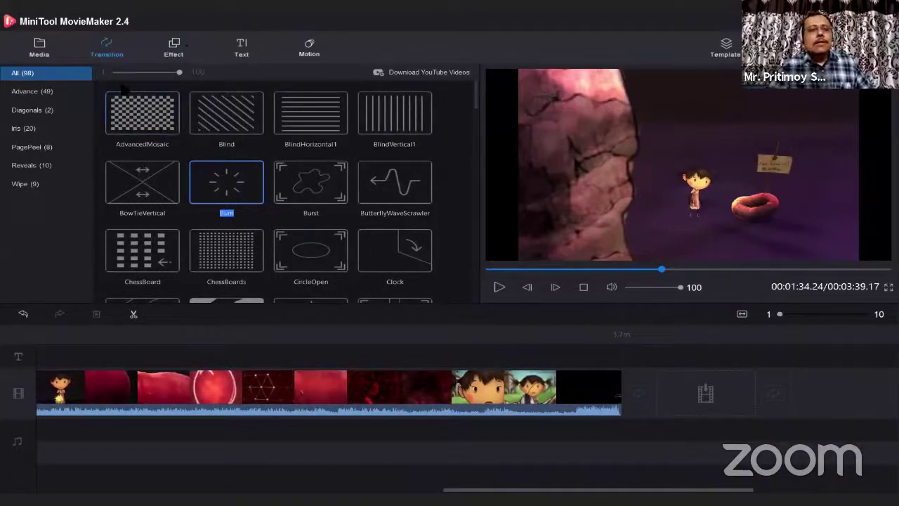
{"action": "left_click", "coordinate": [242, 49]}
{"action": "left_click", "coordinate": [31, 113]}
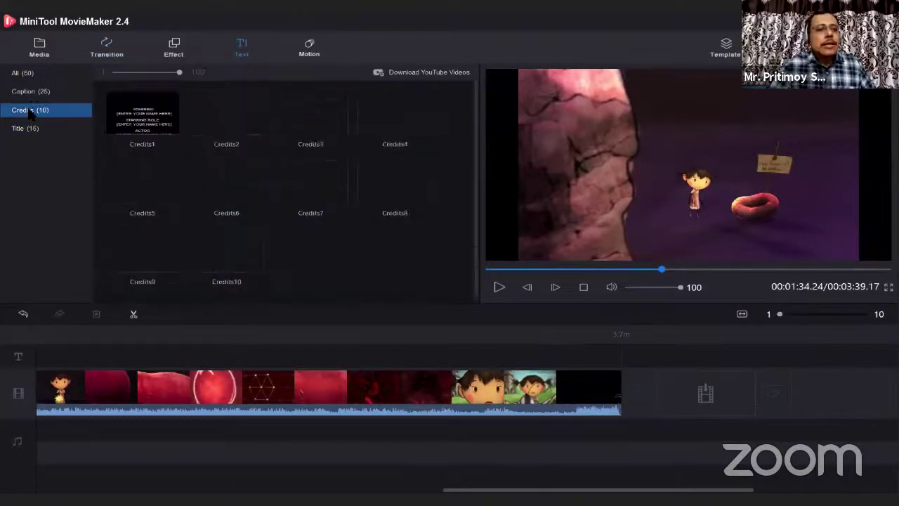
{"action": "mouse_move", "coordinate": [173, 133]}
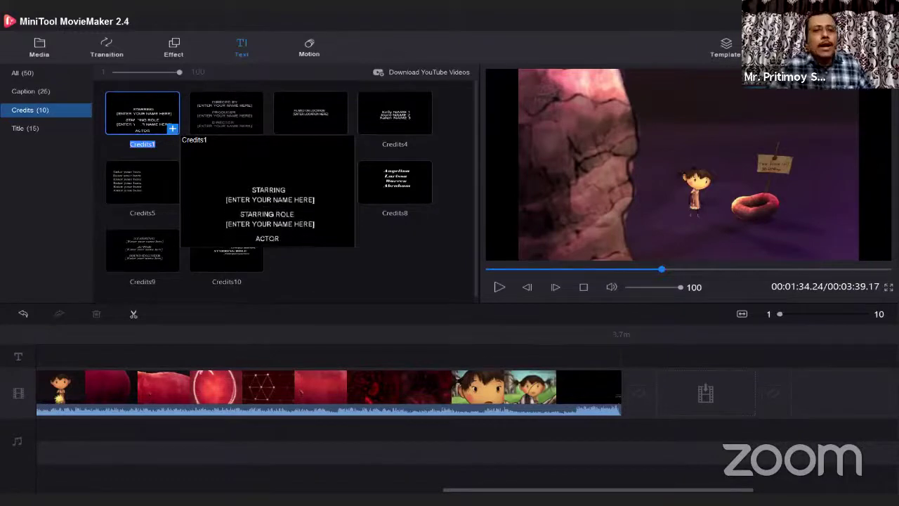
{"action": "left_click", "coordinate": [173, 129]}
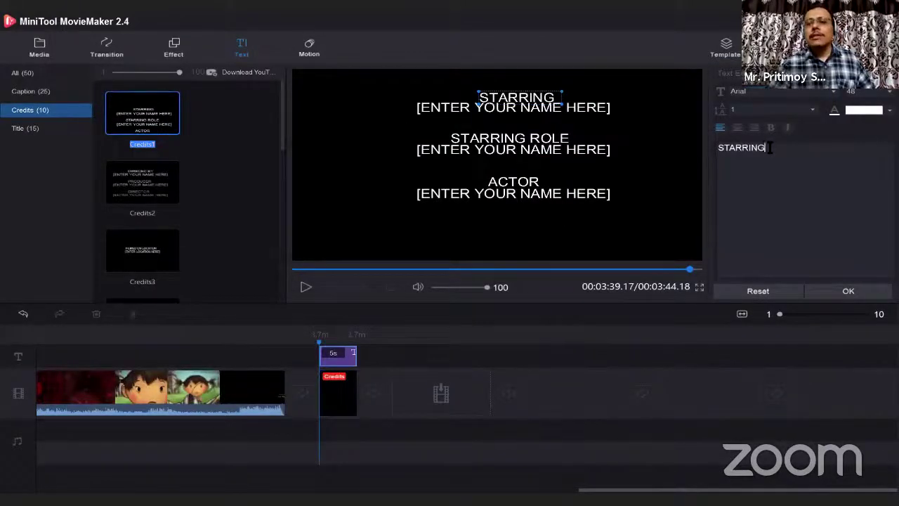
Step: Replace the name placeholder under STARRING with NNNN, preview the rolling credits and accept the text edits
{"action": "left_click_drag", "start_coordinate": [767, 147], "coordinate": [719, 153]}
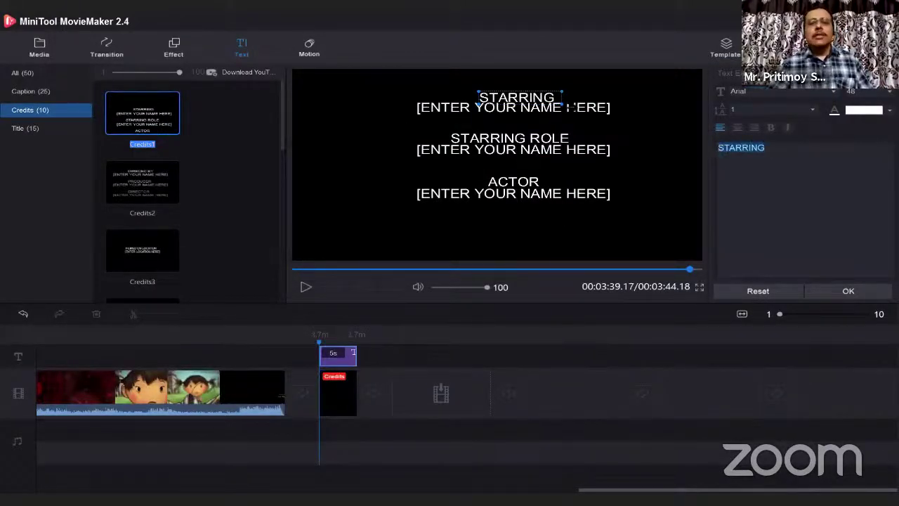
{"action": "left_click", "coordinate": [603, 107]}
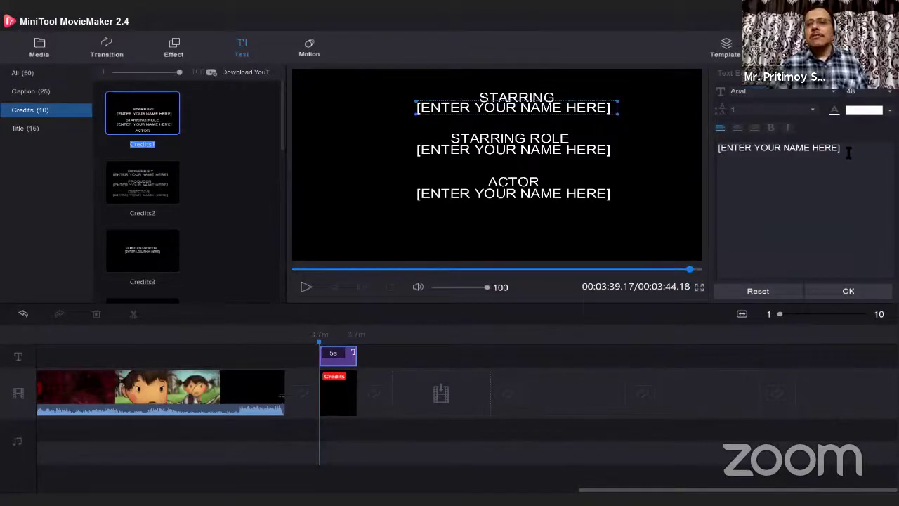
{"action": "left_click_drag", "start_coordinate": [841, 147], "coordinate": [718, 147]}
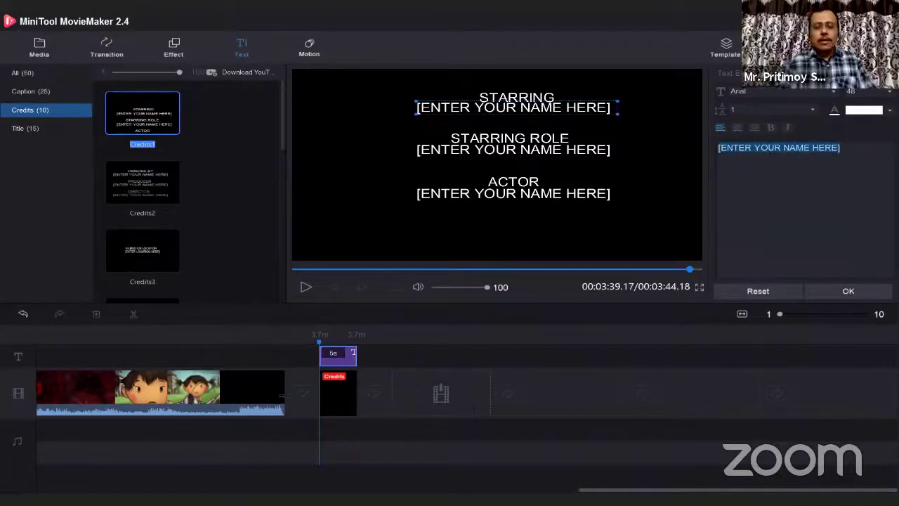
{"action": "type", "text": "NNNN"}
{"action": "left_click", "coordinate": [512, 149]}
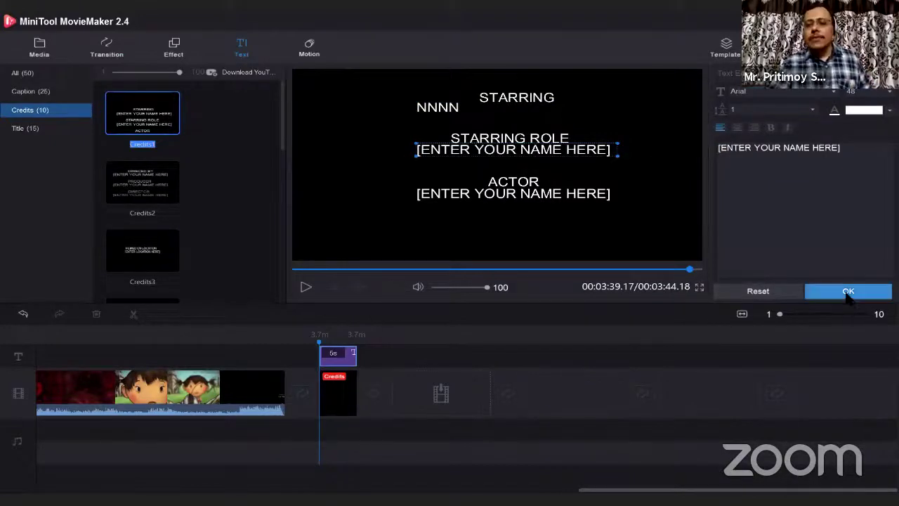
{"action": "left_click", "coordinate": [305, 287]}
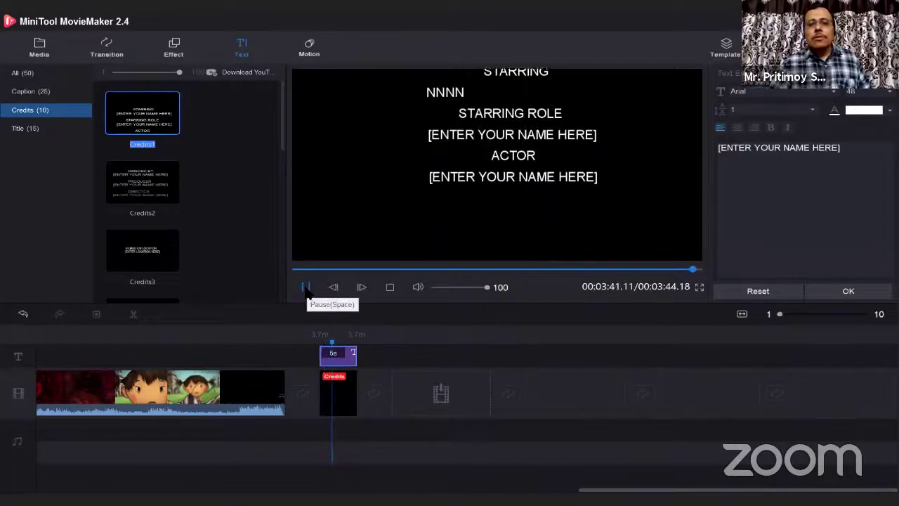
{"action": "left_click", "coordinate": [847, 292]}
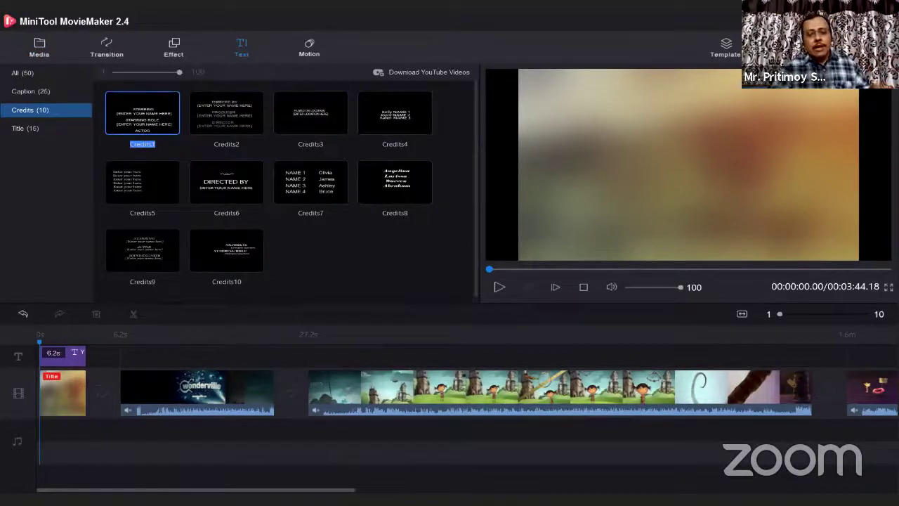
Step: Split the last video segment at 00:03:30.22, where the Powered By MindFuel closing screen is shown
{"action": "scroll", "coordinate": [551, 364], "scroll_direction": "right", "scroll_amount": 10}
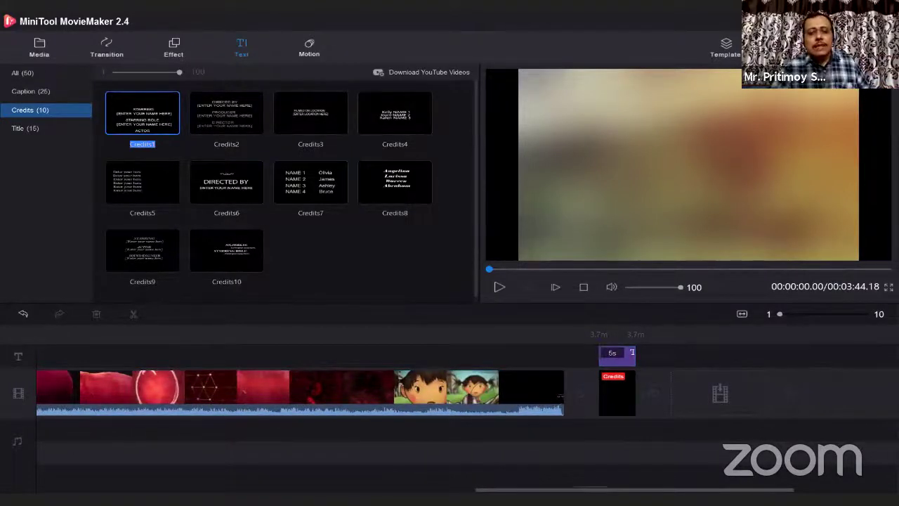
{"action": "scroll", "coordinate": [456, 392], "scroll_direction": "left", "scroll_amount": 10}
{"action": "scroll", "coordinate": [457, 392], "scroll_direction": "left", "scroll_amount": 8}
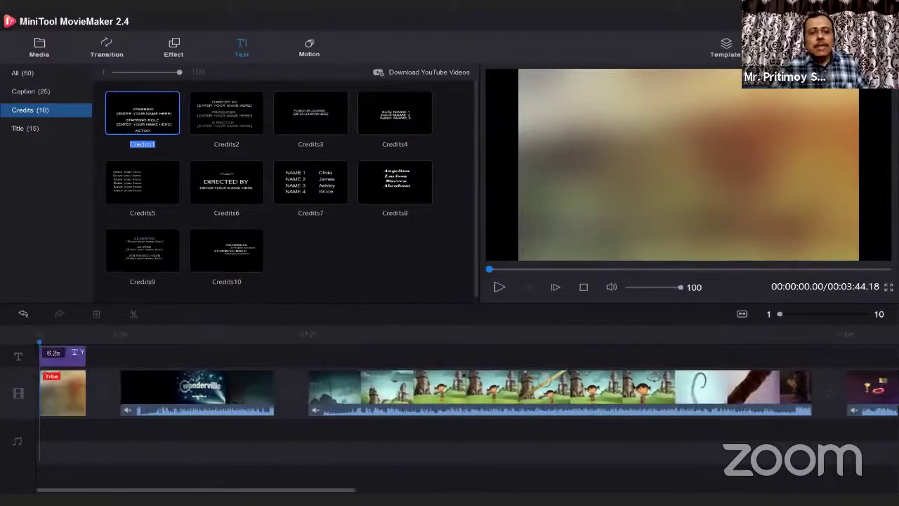
{"action": "left_click_drag", "start_coordinate": [490, 272], "coordinate": [646, 269]}
{"action": "mouse_move", "coordinate": [710, 273]}
{"action": "left_mouse_down"}
{"action": "mouse_move", "coordinate": [673, 267]}
{"action": "mouse_move", "coordinate": [723, 268]}
{"action": "left_mouse_up"}
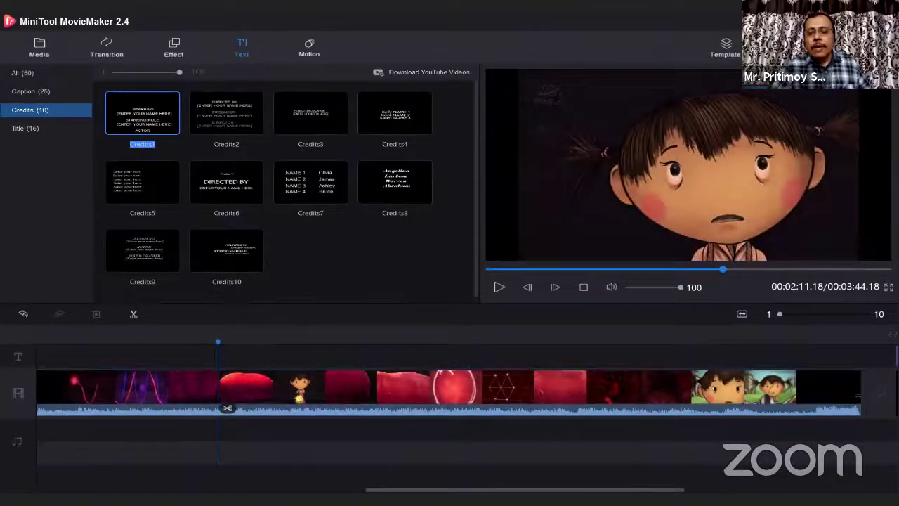
{"action": "left_click", "coordinate": [169, 124]}
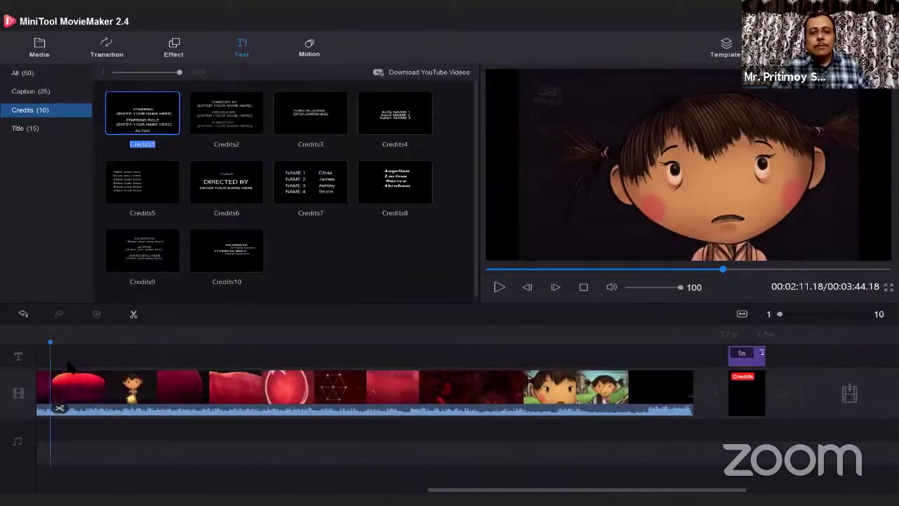
{"action": "left_click_drag", "start_coordinate": [167, 351], "coordinate": [630, 353]}
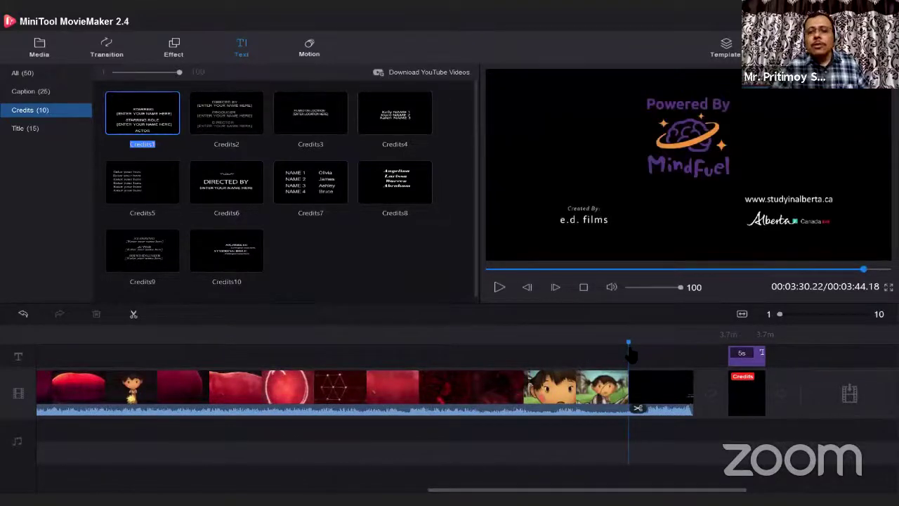
{"action": "left_click", "coordinate": [638, 409]}
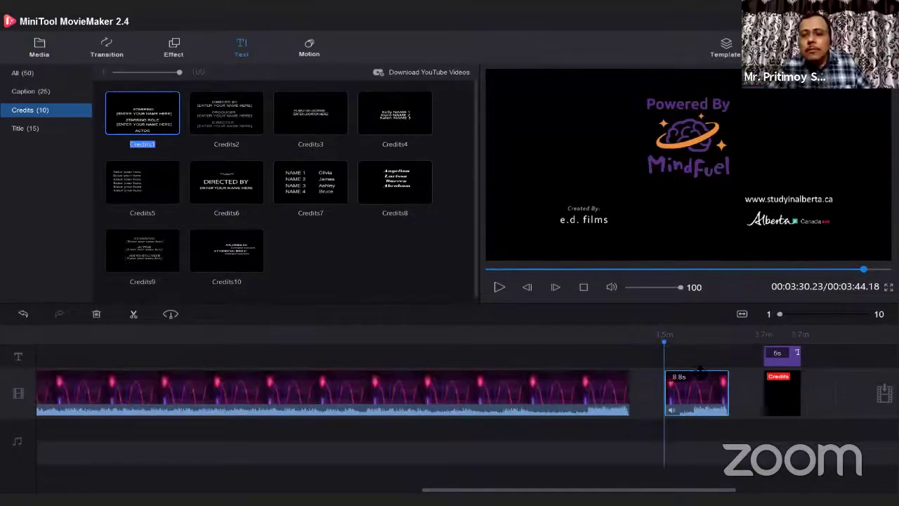
Step: Delete the MindFuel closing piece in front of the credits and play the movie from 00:03:20.02
{"action": "right_click", "coordinate": [689, 394]}
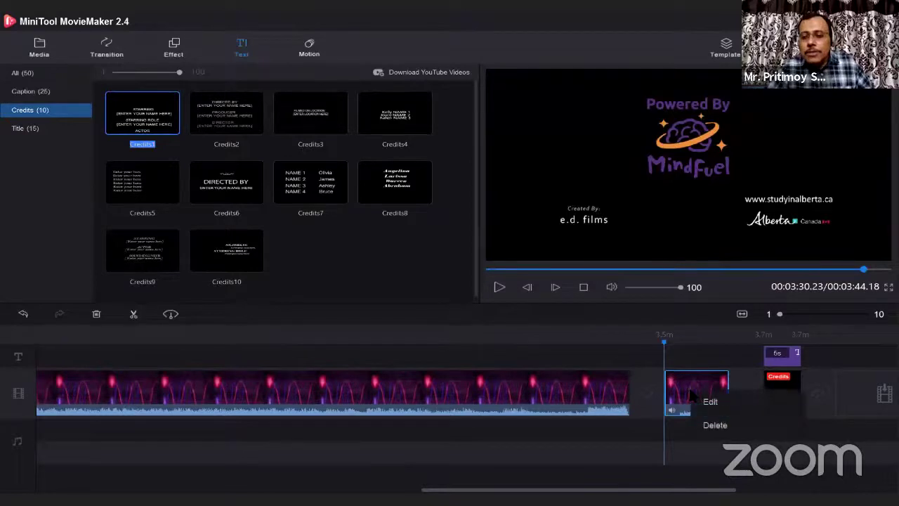
{"action": "left_click", "coordinate": [715, 425]}
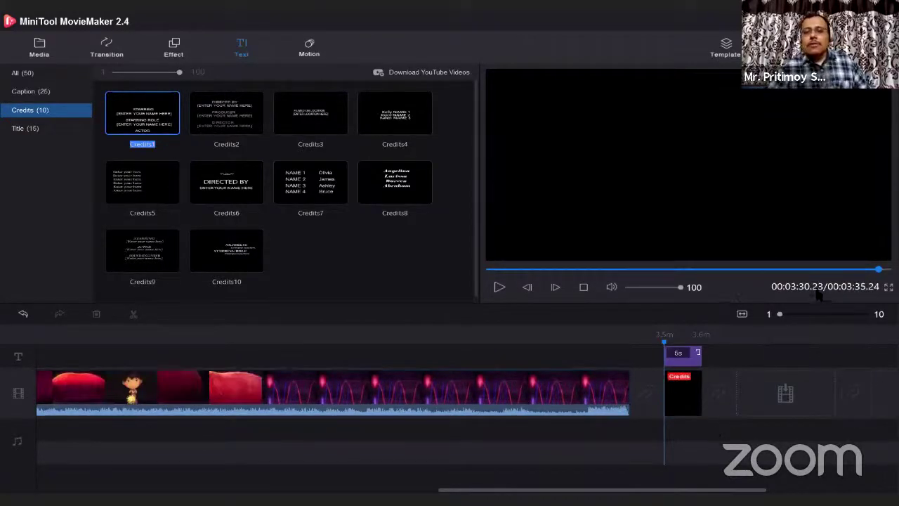
{"action": "left_click", "coordinate": [858, 270]}
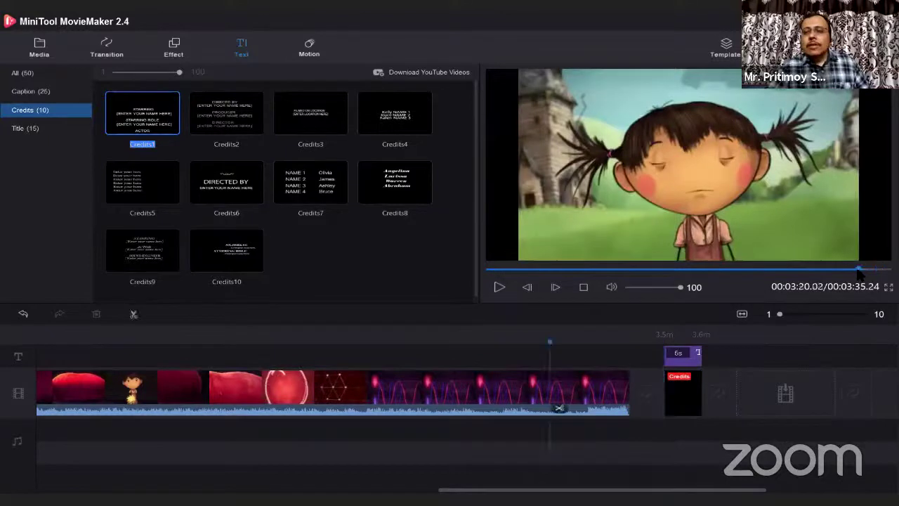
{"action": "left_click", "coordinate": [499, 288]}
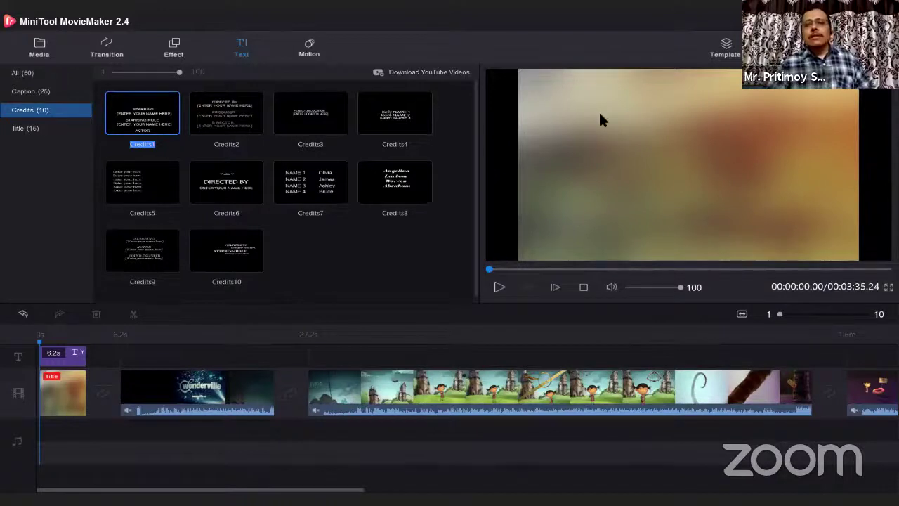
Step: Open the export settings, name the movie TEST and keep MP4 as the format
{"action": "key", "text": "ctrl+e"}
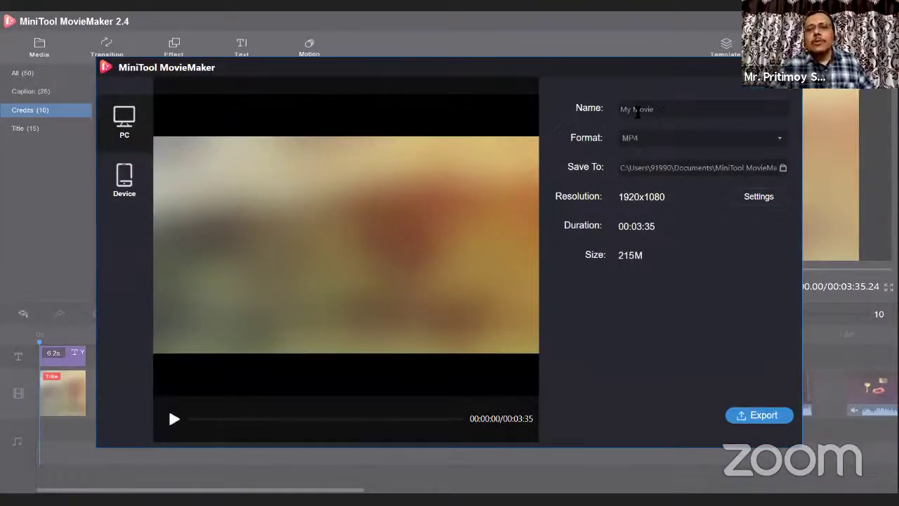
{"action": "left_click_drag", "start_coordinate": [659, 111], "coordinate": [613, 116]}
{"action": "type", "text": "TEST"}
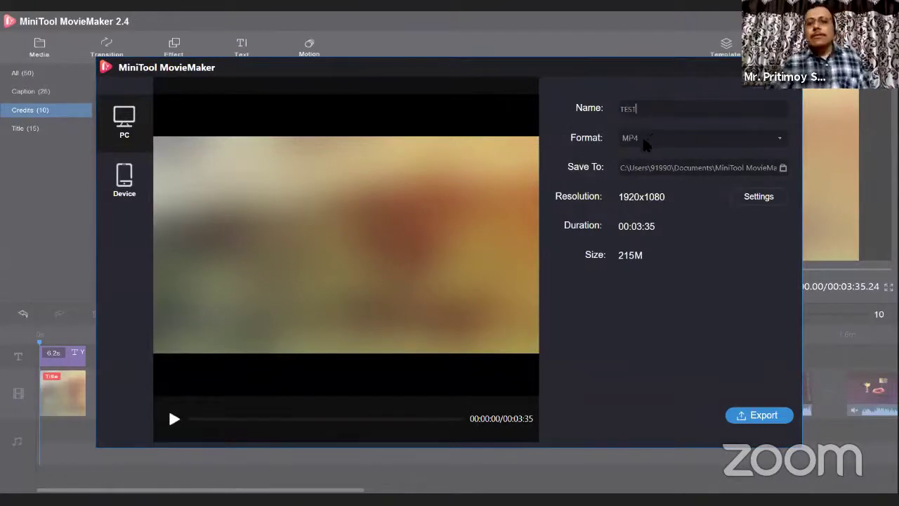
{"action": "left_click", "coordinate": [780, 139]}
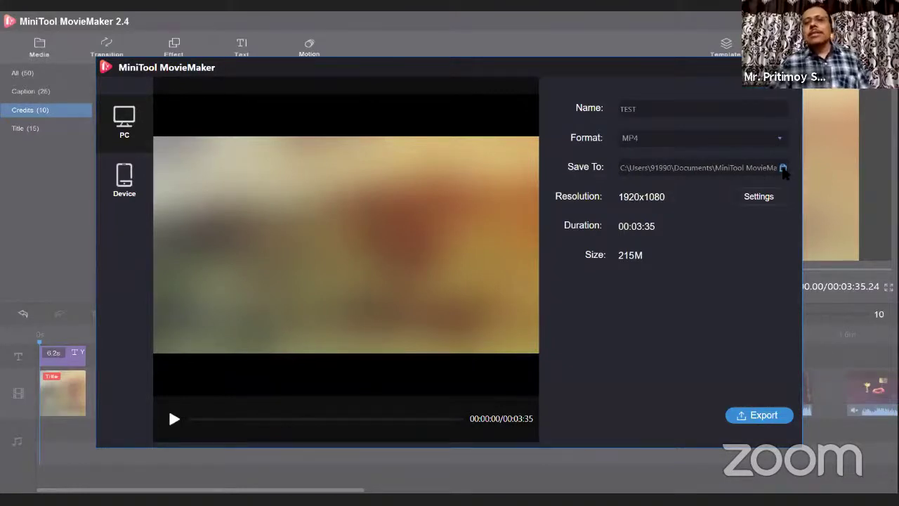
Step: Set the export location to the TUTORIAL ON VIDEO PREPARATION folder on DATA (D:), with the file name TEST.mp4
{"action": "left_click", "coordinate": [783, 169]}
{"action": "scroll", "coordinate": [176, 224], "scroll_direction": "down", "scroll_amount": 3}
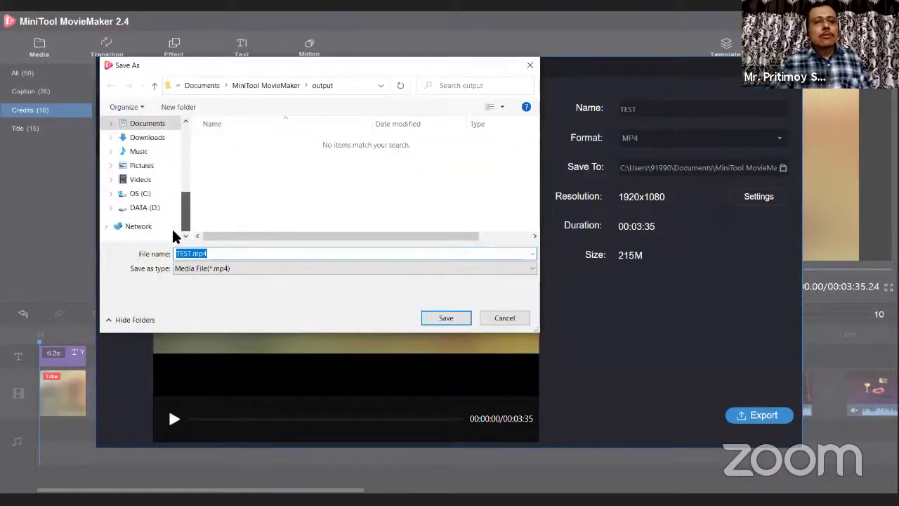
{"action": "left_click", "coordinate": [149, 207]}
{"action": "scroll", "coordinate": [266, 189], "scroll_direction": "down", "scroll_amount": 5}
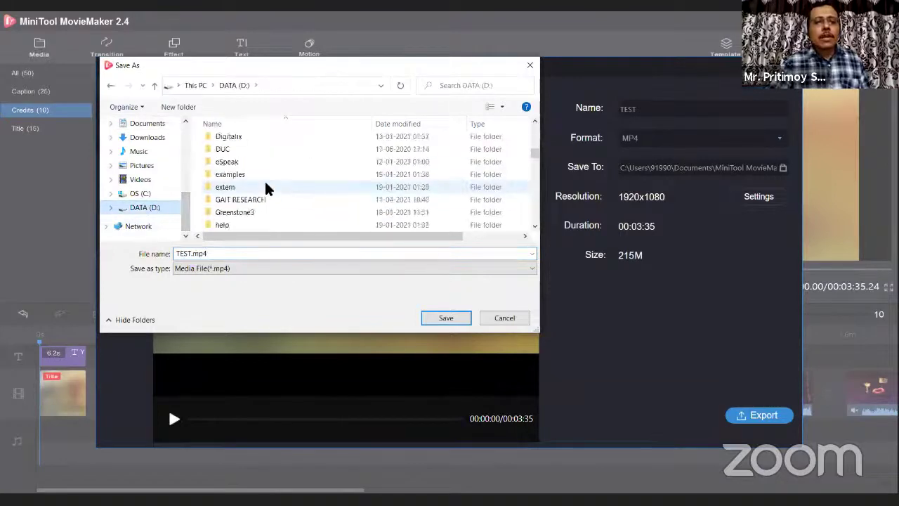
{"action": "scroll", "coordinate": [266, 189], "scroll_direction": "down", "scroll_amount": 10}
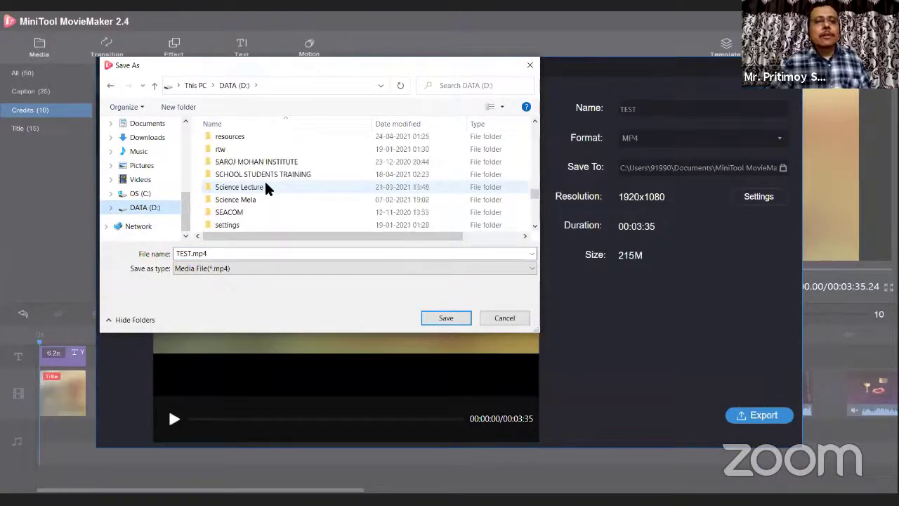
{"action": "scroll", "coordinate": [266, 186], "scroll_direction": "down", "scroll_amount": 8}
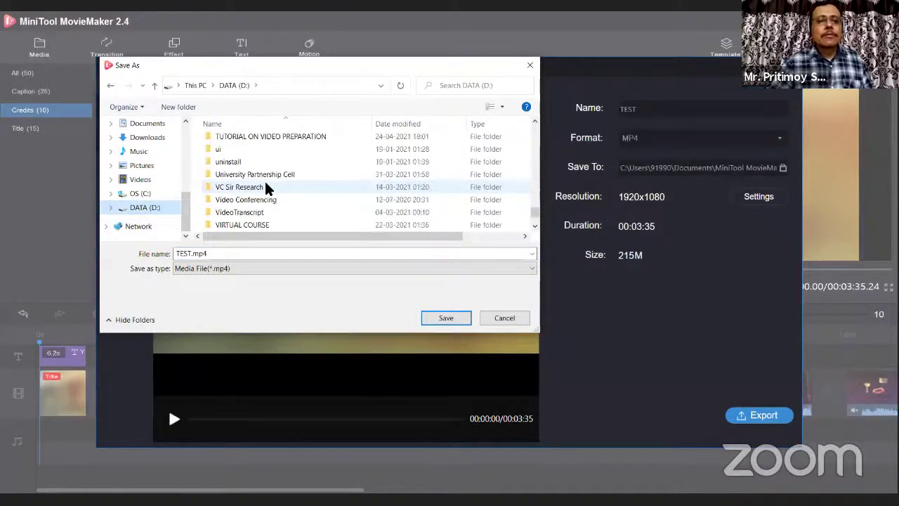
{"action": "double_click", "coordinate": [259, 136]}
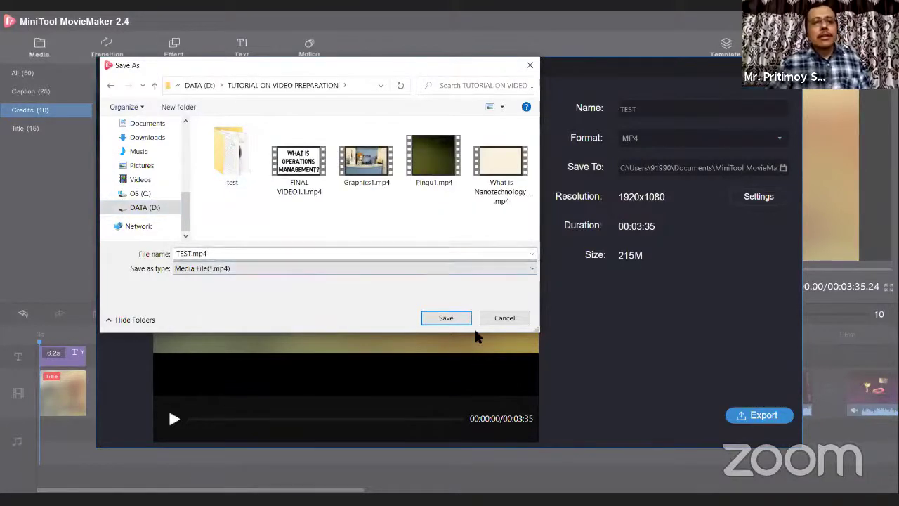
{"action": "left_click", "coordinate": [442, 319]}
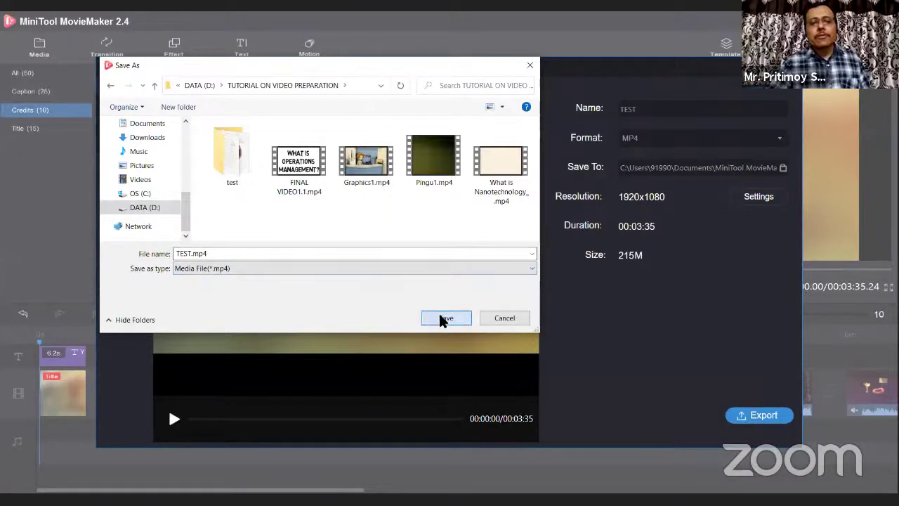
Step: Export the movie, play it in the export preview for about 28 seconds and close the export settings
{"action": "left_click", "coordinate": [764, 415]}
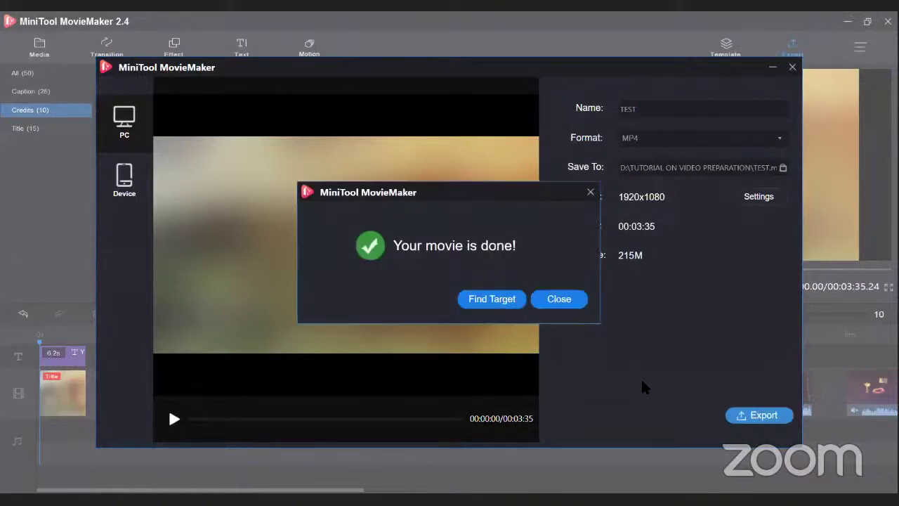
{"action": "left_click", "coordinate": [554, 300]}
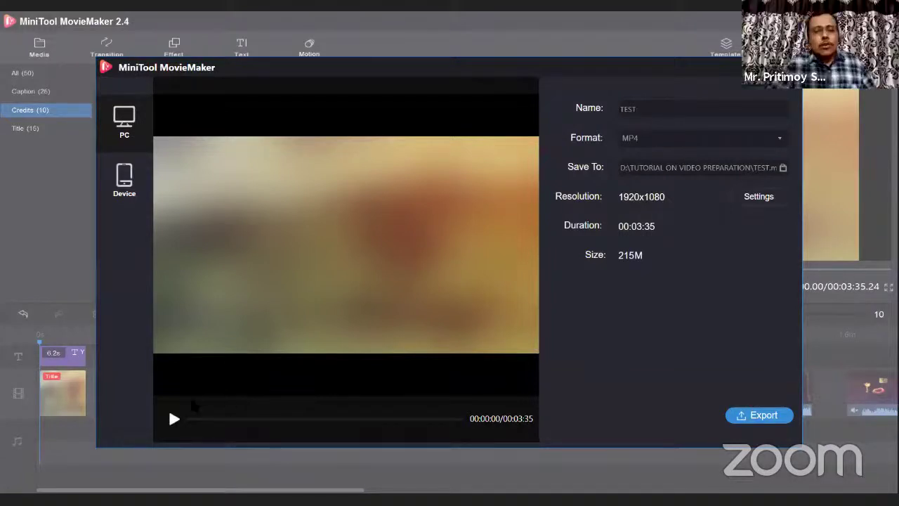
{"action": "left_click", "coordinate": [174, 419]}
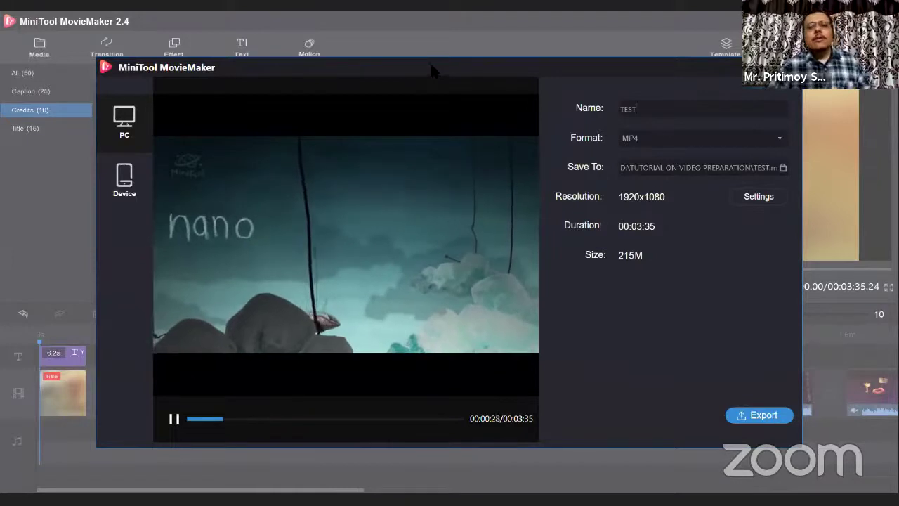
{"action": "left_click_drag", "start_coordinate": [429, 79], "coordinate": [412, 109]}
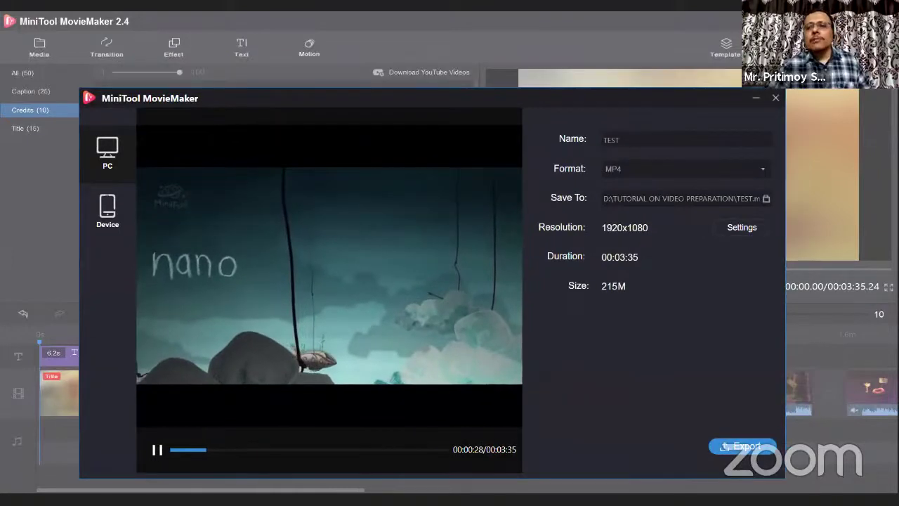
{"action": "left_click", "coordinate": [775, 97]}
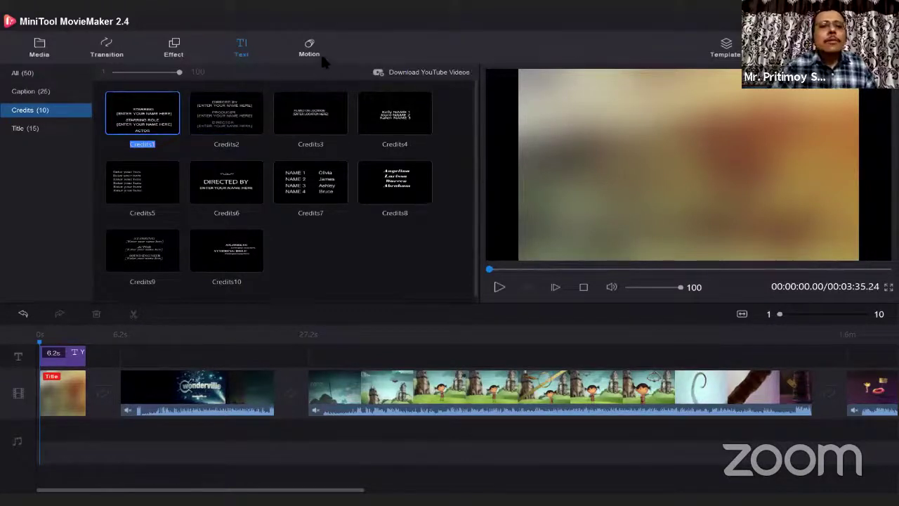
Step: Open the Movie Templates gallery to view the available templates, and close it again
{"action": "left_click", "coordinate": [727, 45]}
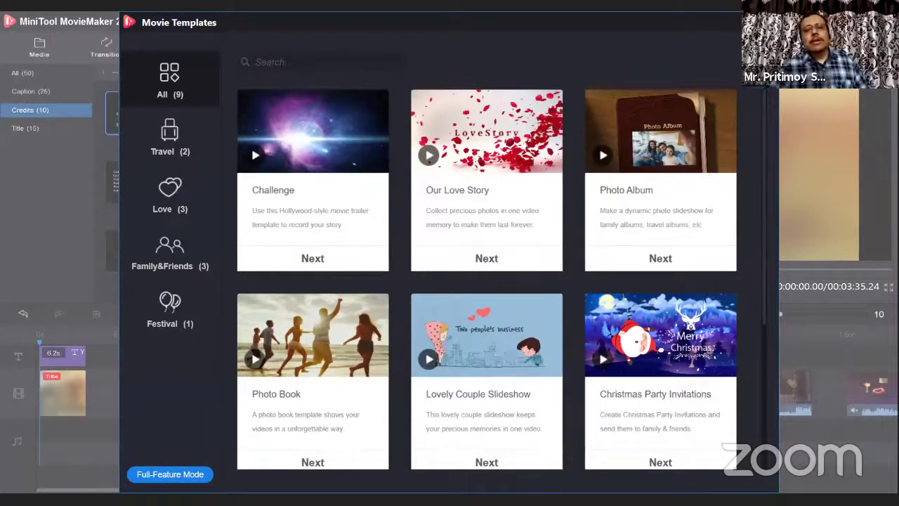
{"action": "key", "text": "Escape"}
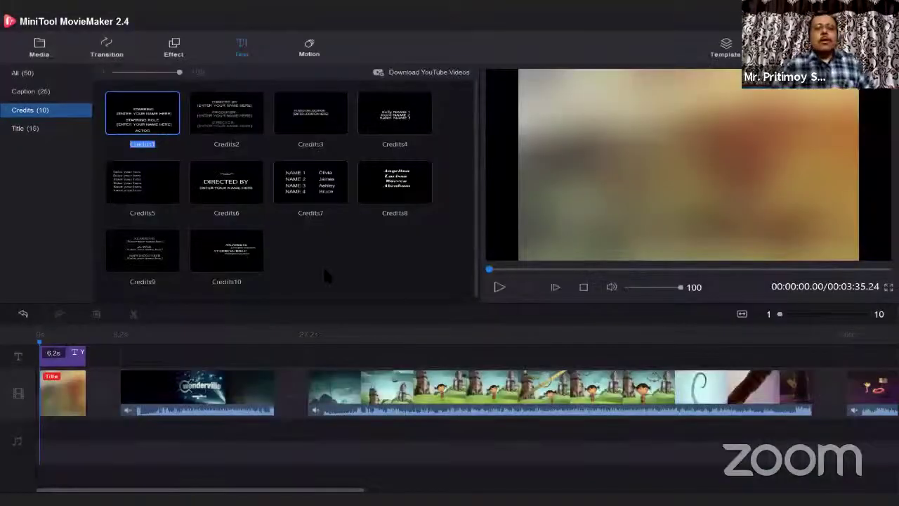
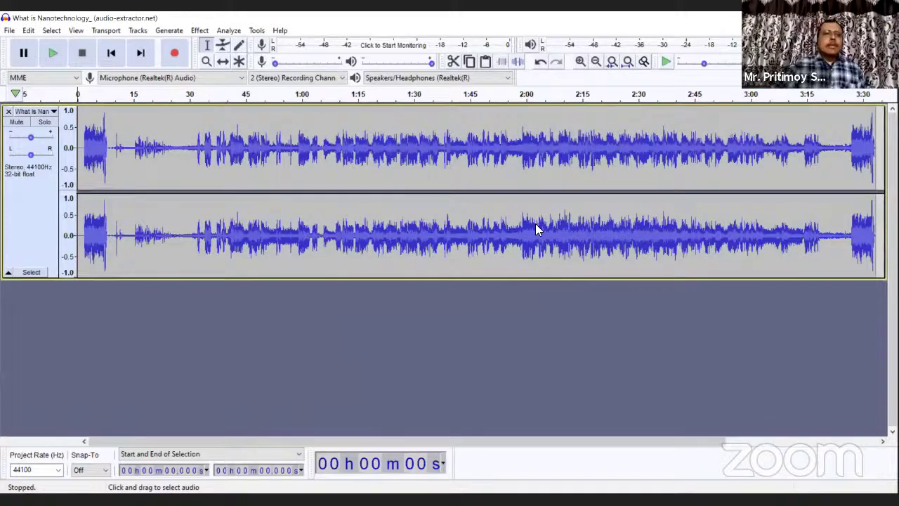
Step: Switch to Audacity, play the What is Nanotechnology audio from the start and pause it after about 9 seconds
{"action": "left_click", "coordinate": [53, 55]}
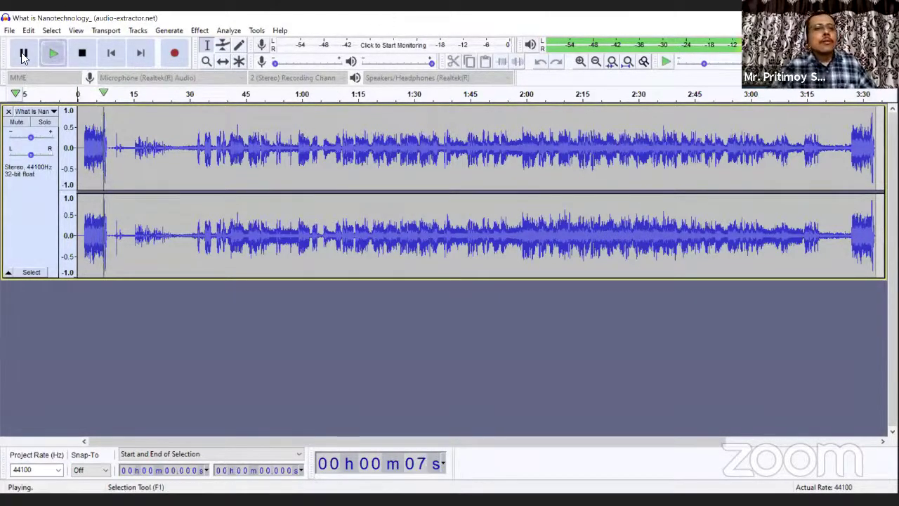
{"action": "left_click", "coordinate": [23, 55]}
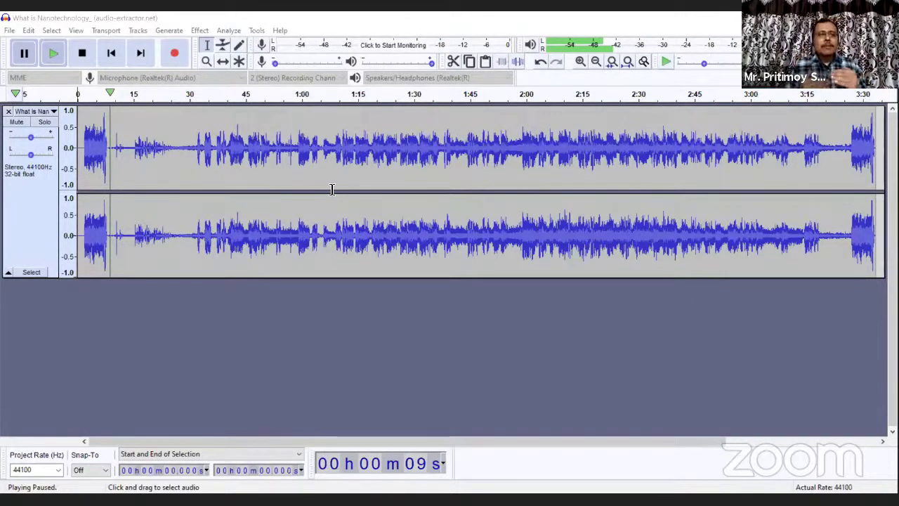
Step: Split the stereo track of the nanotechnology audio into separate left and right channel tracks
{"action": "left_click", "coordinate": [170, 339]}
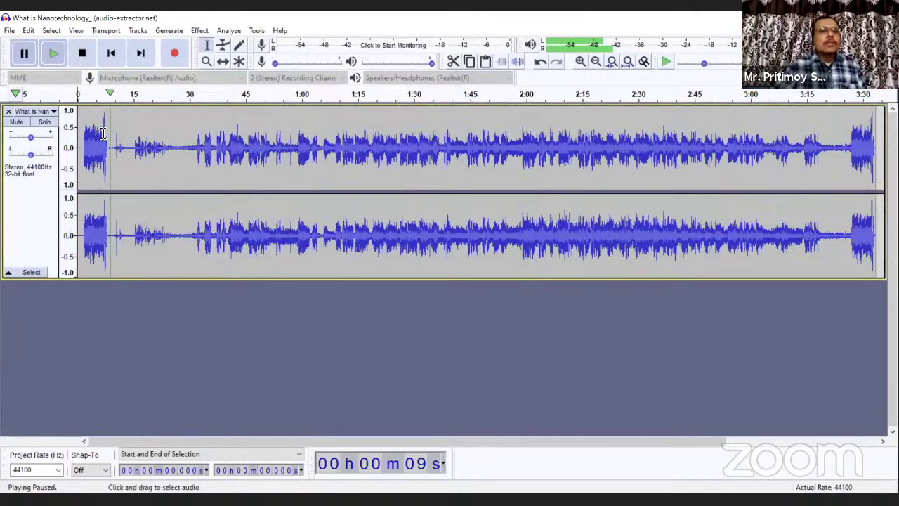
{"action": "left_click", "coordinate": [54, 112]}
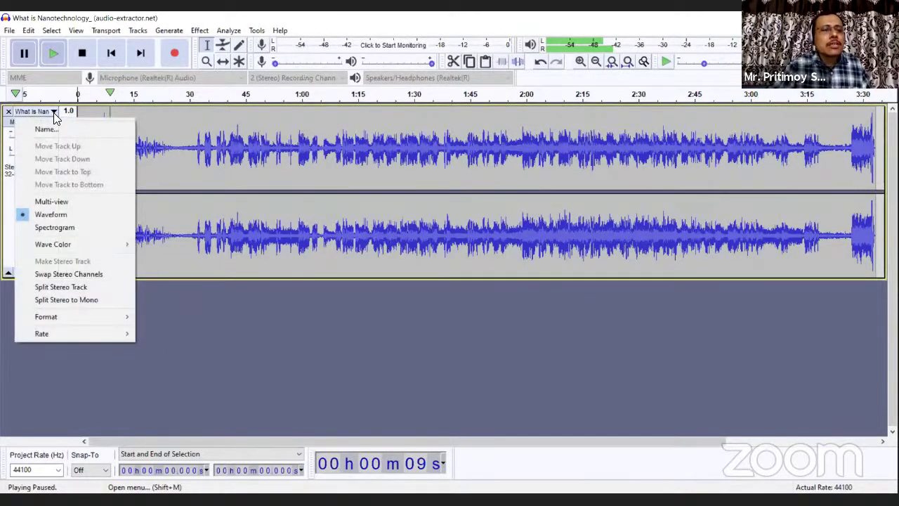
{"action": "left_click", "coordinate": [60, 287]}
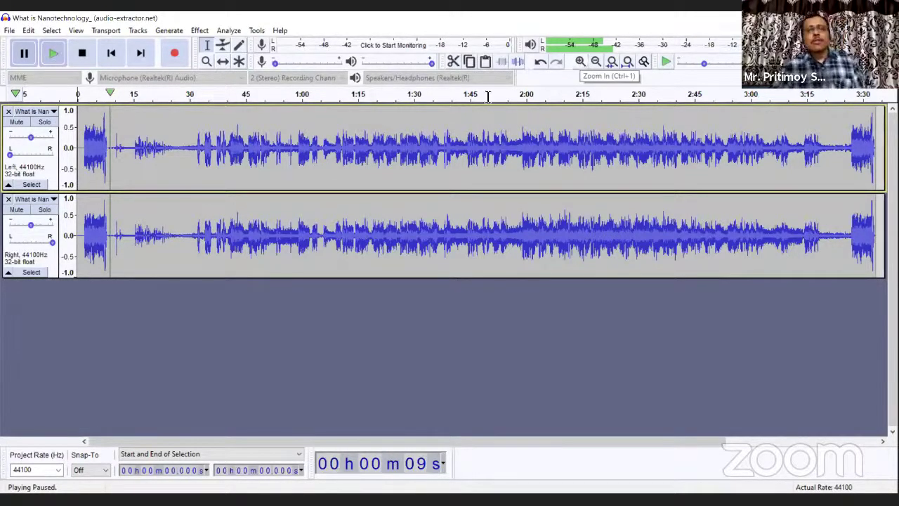
Step: Select the section from 15.160 to 23.912 s in the left channel track and zoom in on it
{"action": "left_click_drag", "start_coordinate": [134, 116], "coordinate": [168, 114]}
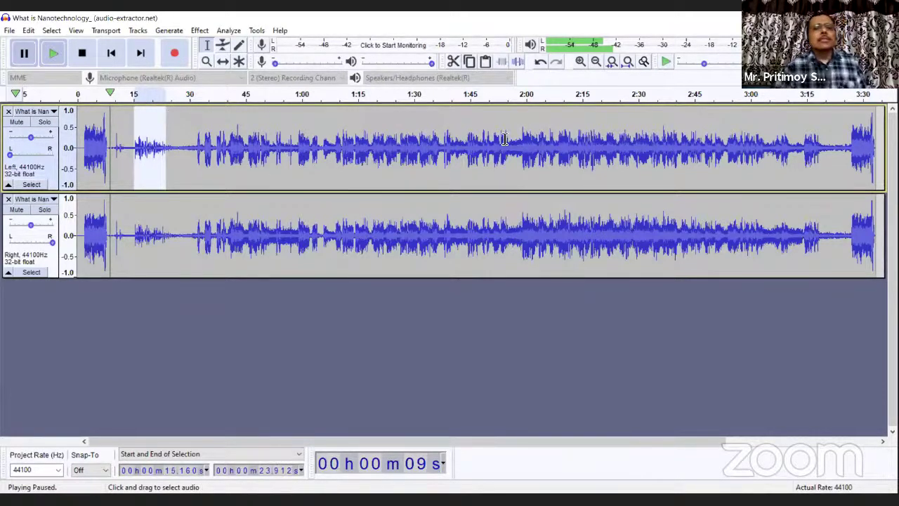
{"action": "left_click", "coordinate": [580, 61]}
{"action": "left_click", "coordinate": [580, 61]}
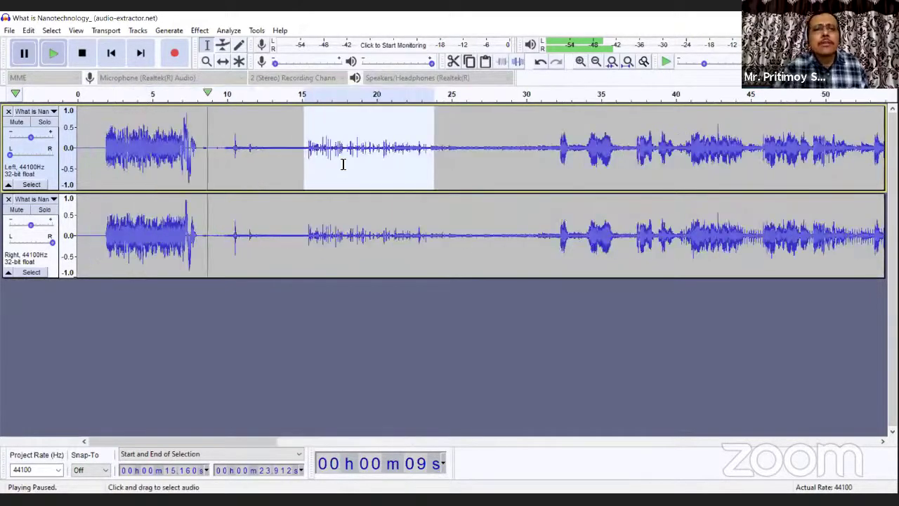
{"action": "left_click", "coordinate": [581, 61]}
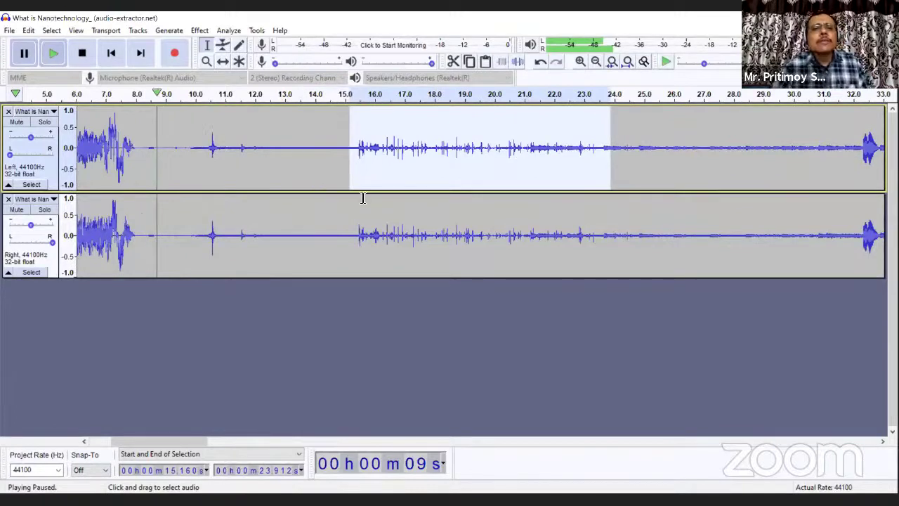
Step: Delete the quiet stretch from 12.679 to 15.453 s in the left channel track, undo the deletion and clear the selection
{"action": "left_click", "coordinate": [343, 122]}
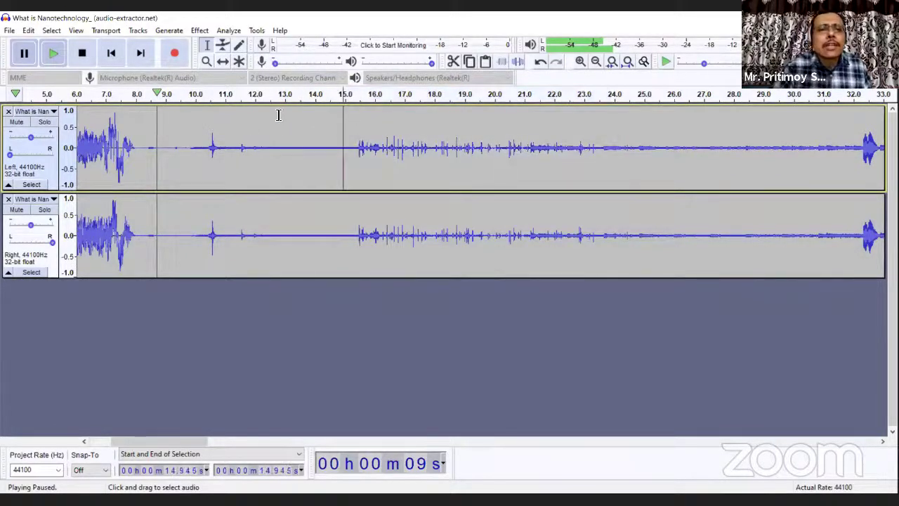
{"action": "left_click_drag", "start_coordinate": [276, 121], "coordinate": [358, 123]}
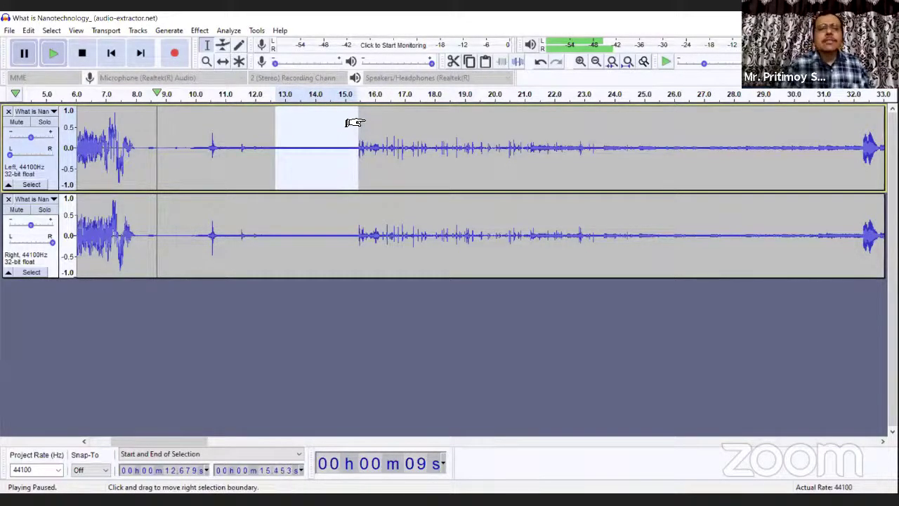
{"action": "key", "text": "Delete"}
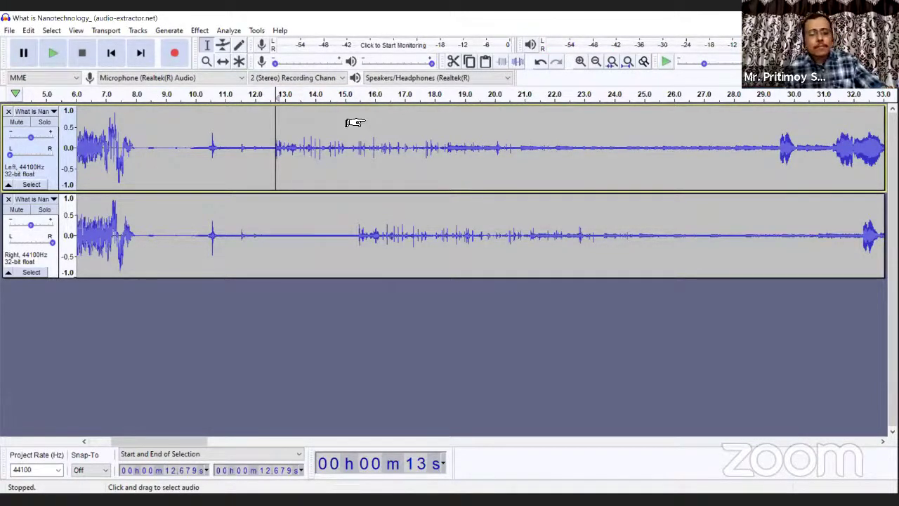
{"action": "key", "text": "ctrl+z"}
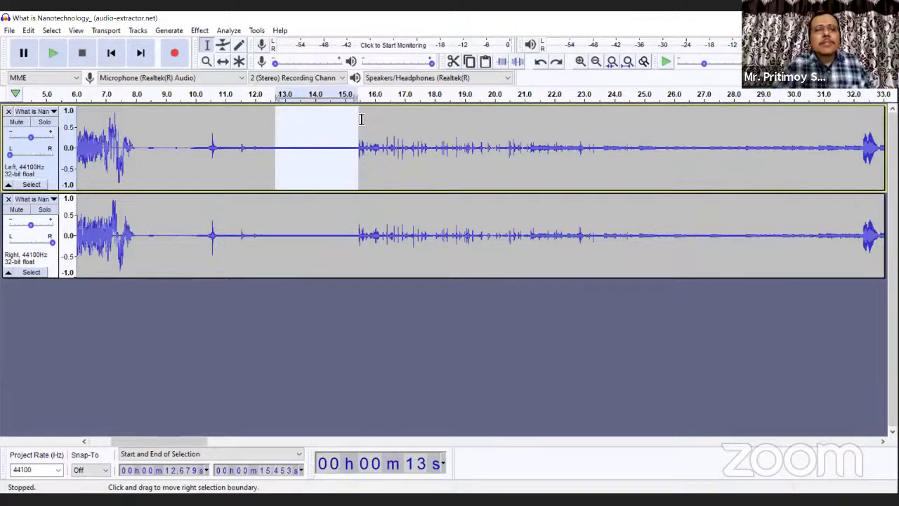
{"action": "left_click", "coordinate": [319, 310]}
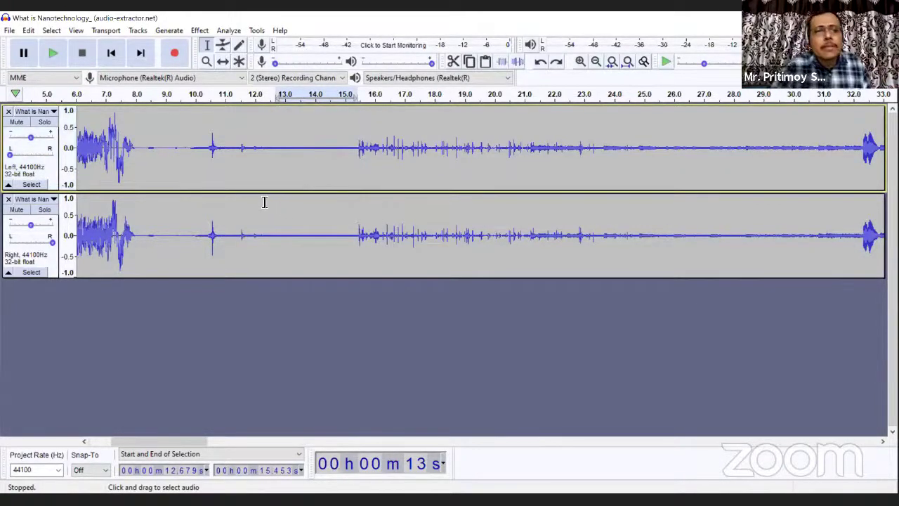
Step: Select 12.190 to 15.453 s in the right channel track, zoom out to the full recording and clear the selection
{"action": "left_click_drag", "start_coordinate": [261, 202], "coordinate": [358, 245]}
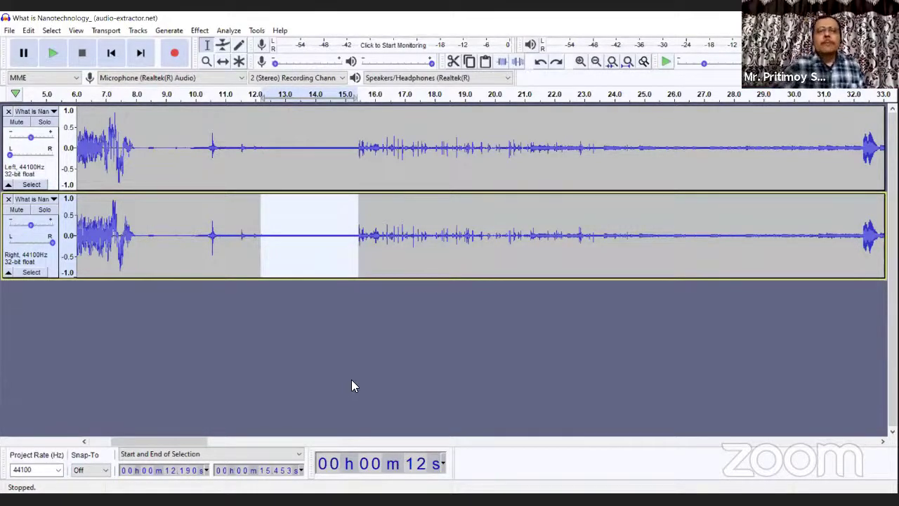
{"action": "left_click", "coordinate": [596, 62]}
{"action": "left_click", "coordinate": [596, 62]}
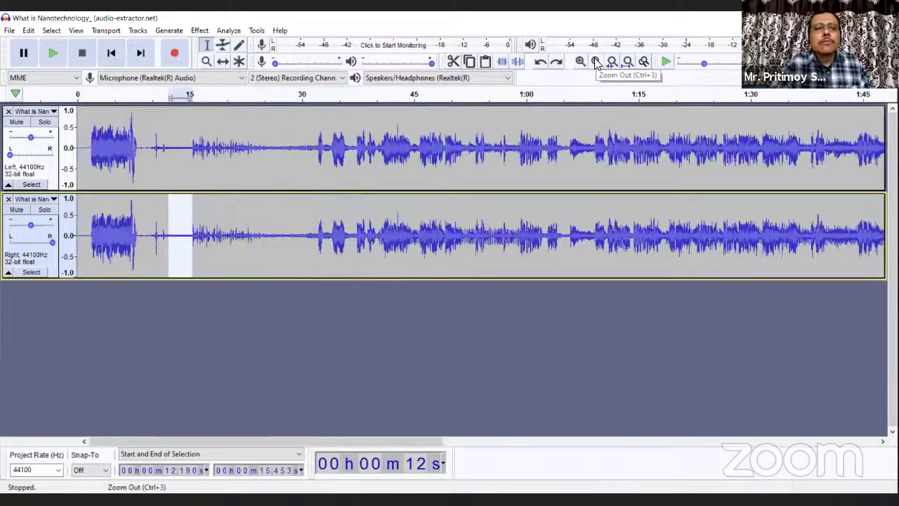
{"action": "left_click", "coordinate": [595, 62]}
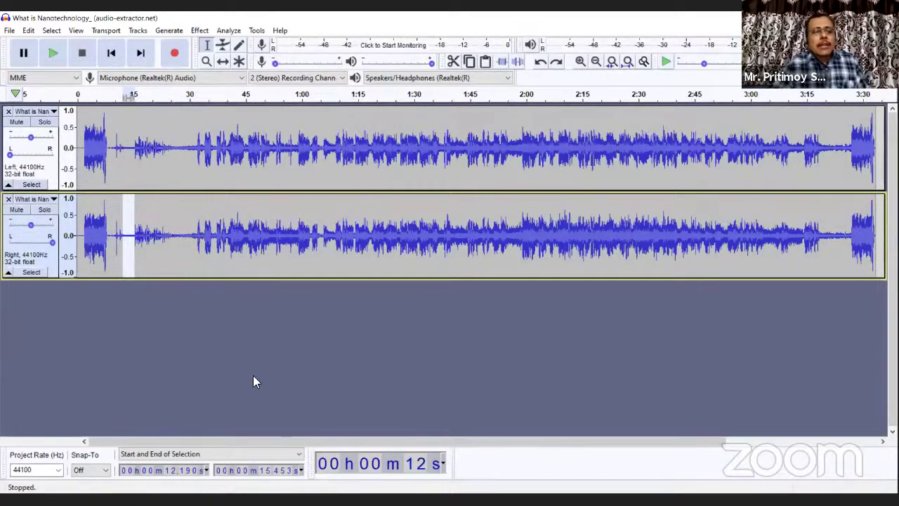
{"action": "left_click", "coordinate": [118, 227]}
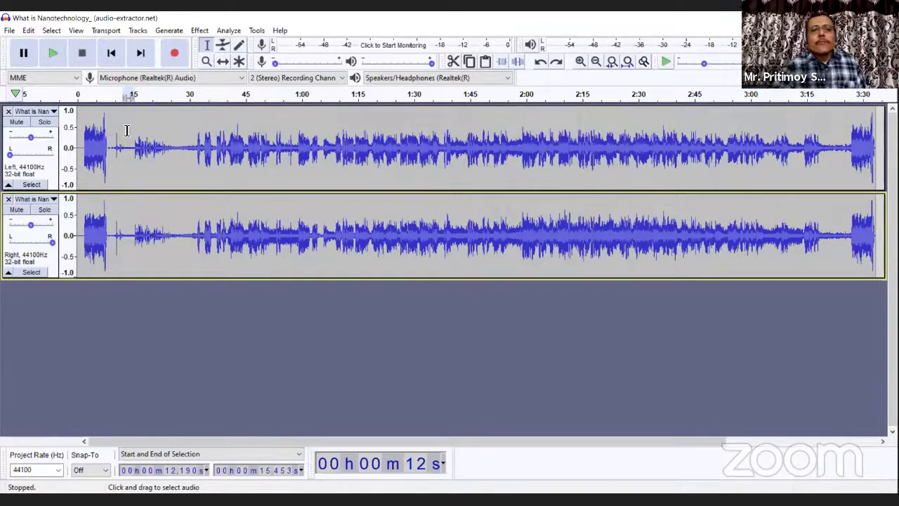
Step: Select the whole left channel track and look through the list of available effects, keeping the full track selected
{"action": "double_click", "coordinate": [86, 118]}
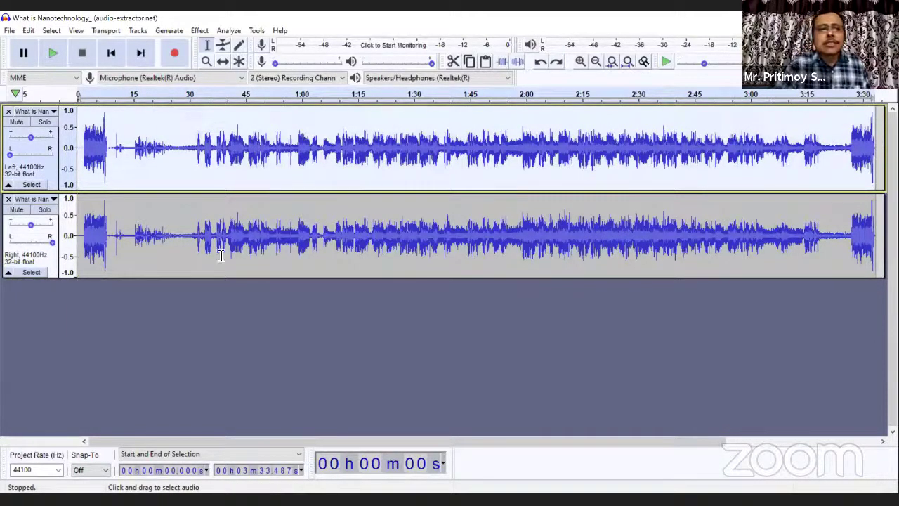
{"action": "left_click", "coordinate": [199, 30]}
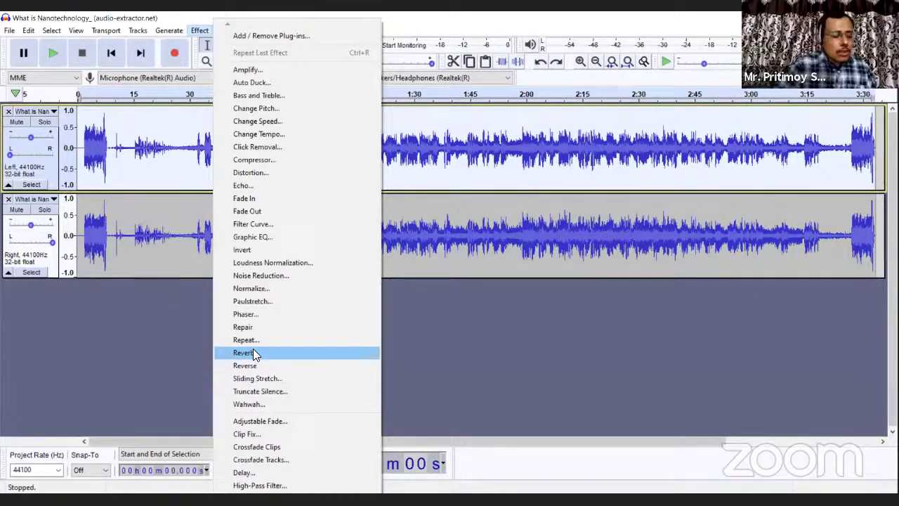
{"action": "left_click", "coordinate": [131, 328]}
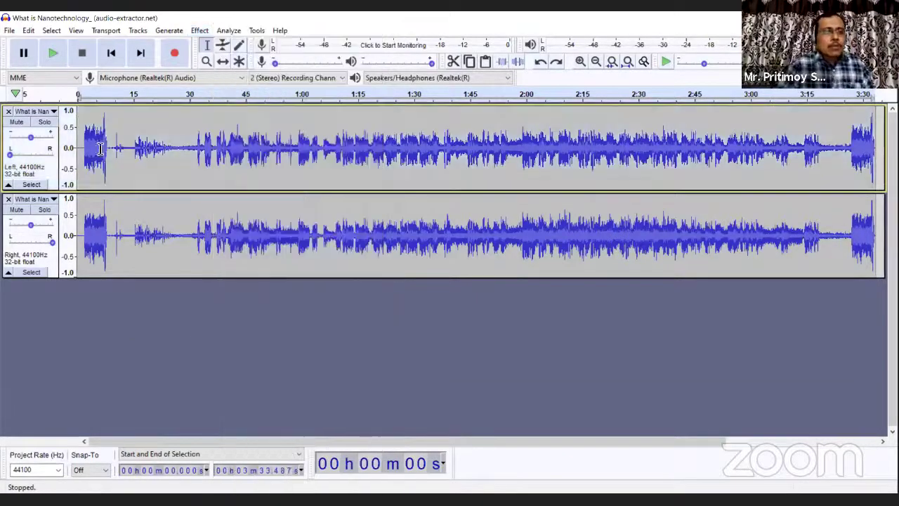
{"action": "double_click", "coordinate": [83, 112]}
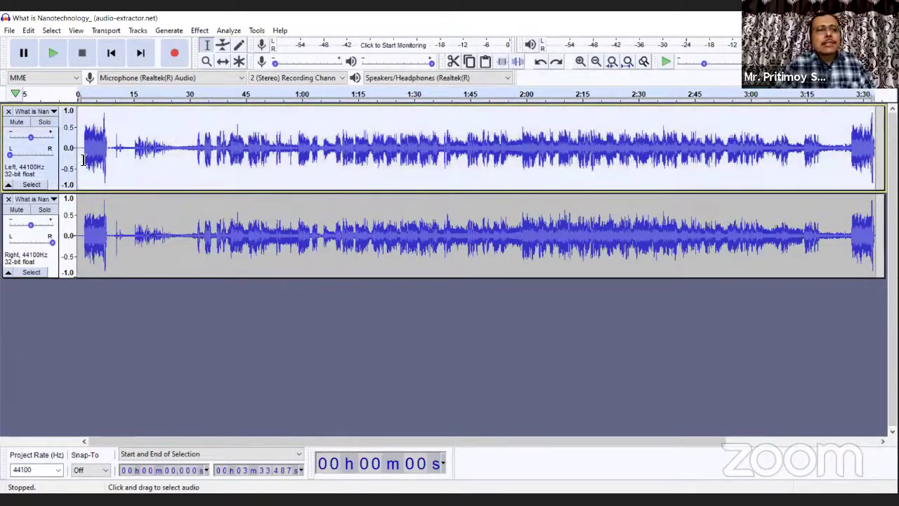
Step: Select both channel tracks from 1.407 s to 3 min 33.487 s, preview Amplify at -3 dB and apply it
{"action": "double_click", "coordinate": [84, 201]}
{"action": "left_click_drag", "start_coordinate": [83, 201], "coordinate": [719, 247]}
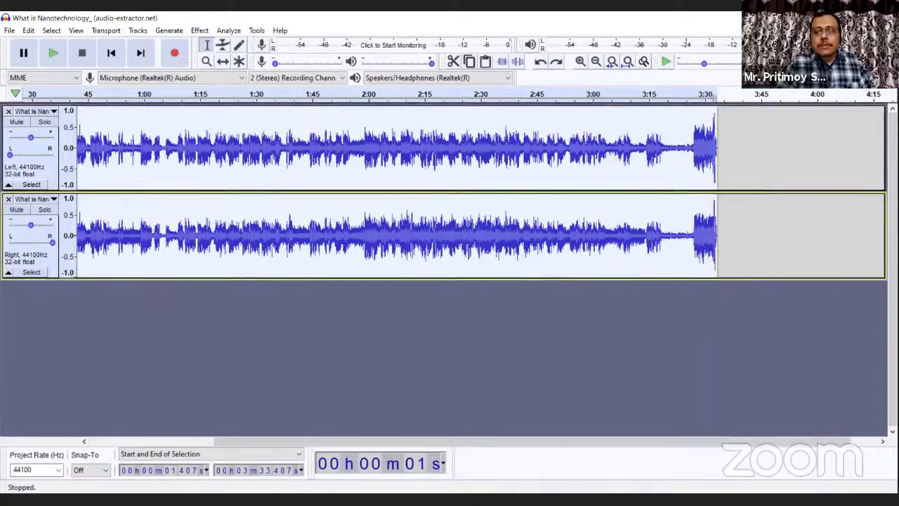
{"action": "left_click_drag", "start_coordinate": [263, 444], "coordinate": [136, 443]}
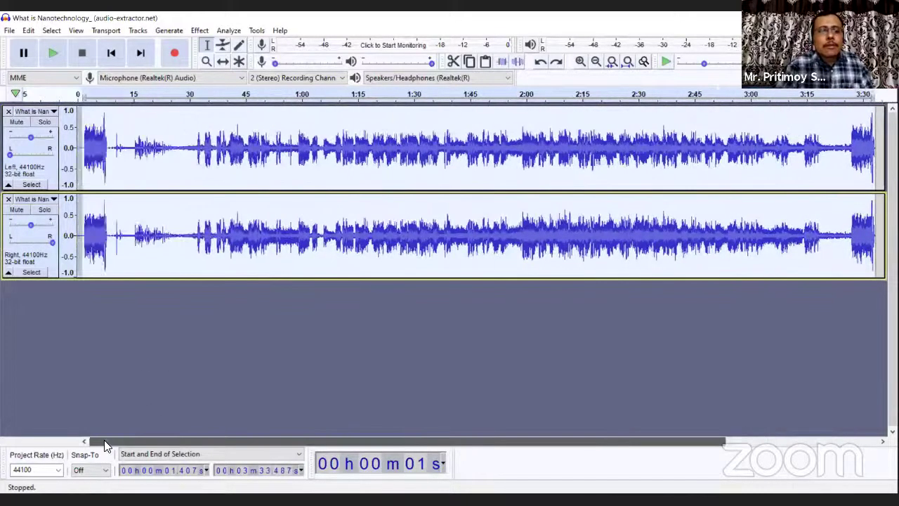
{"action": "left_click", "coordinate": [200, 30]}
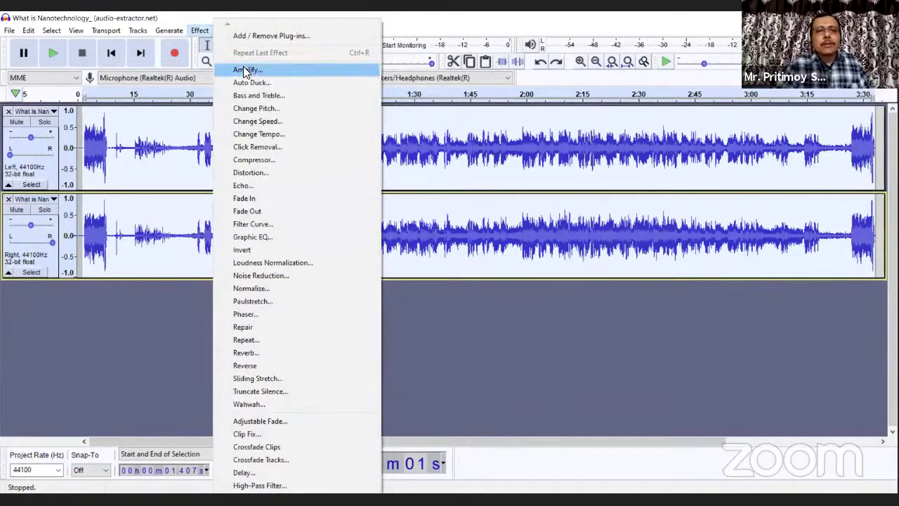
{"action": "left_click", "coordinate": [245, 69]}
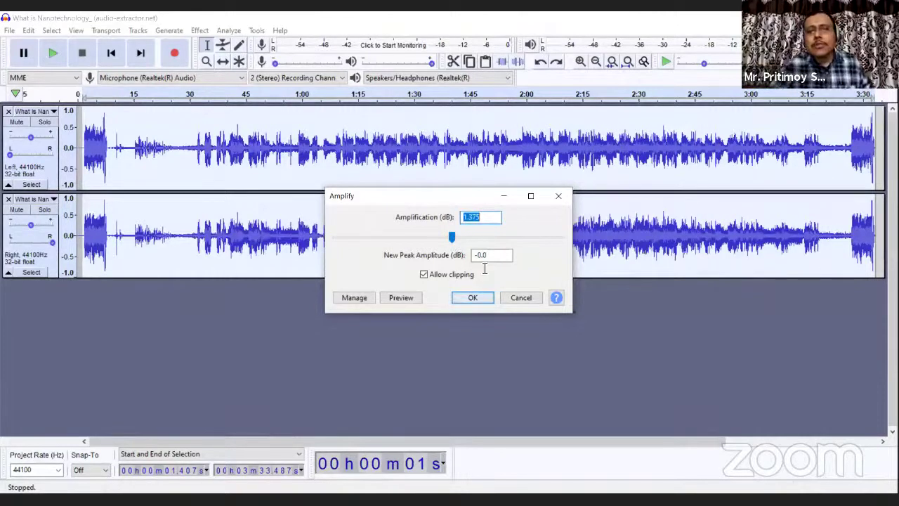
{"action": "type", "text": "-3"}
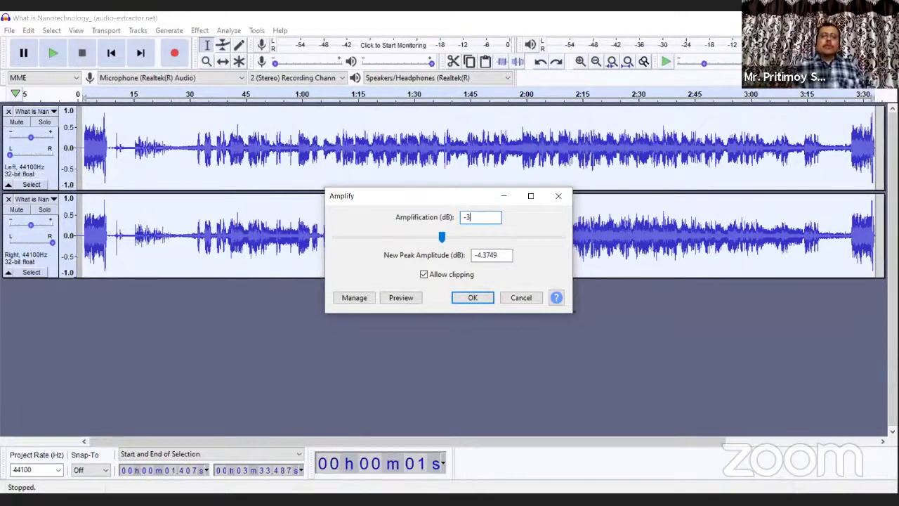
{"action": "left_click", "coordinate": [406, 302]}
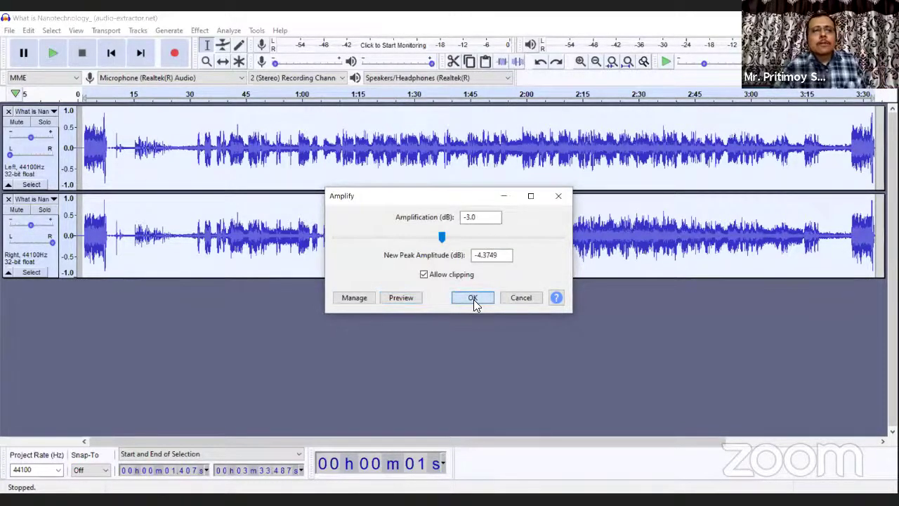
{"action": "left_click", "coordinate": [473, 298]}
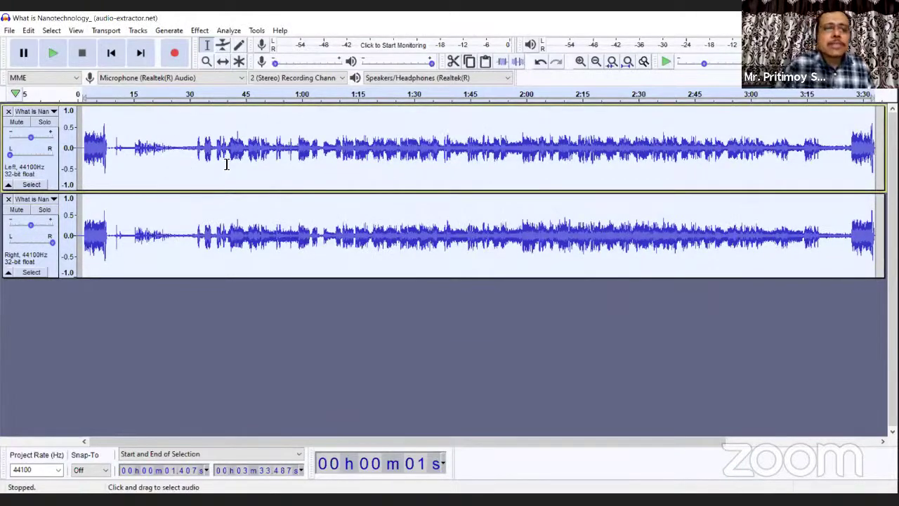
Step: Clear the selection and play the amplified recording to about 14 s, pausing it there
{"action": "left_click", "coordinate": [379, 312]}
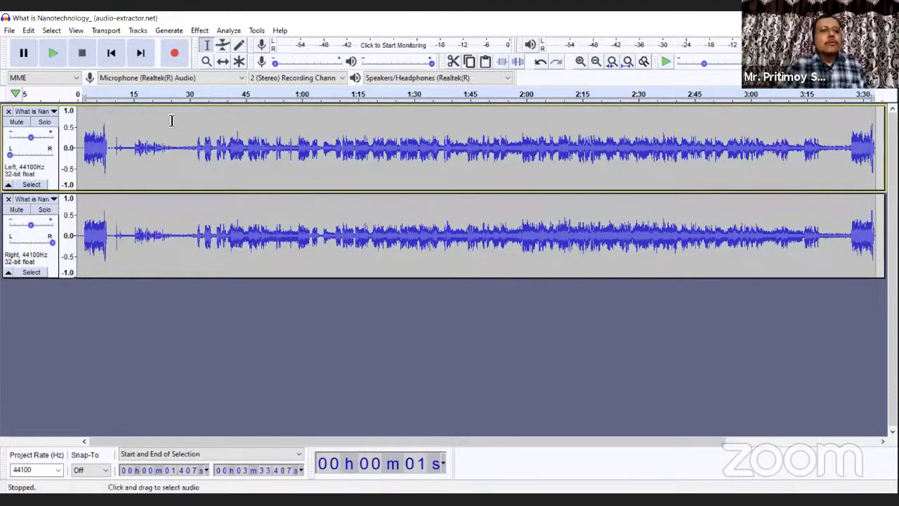
{"action": "left_click", "coordinate": [49, 52]}
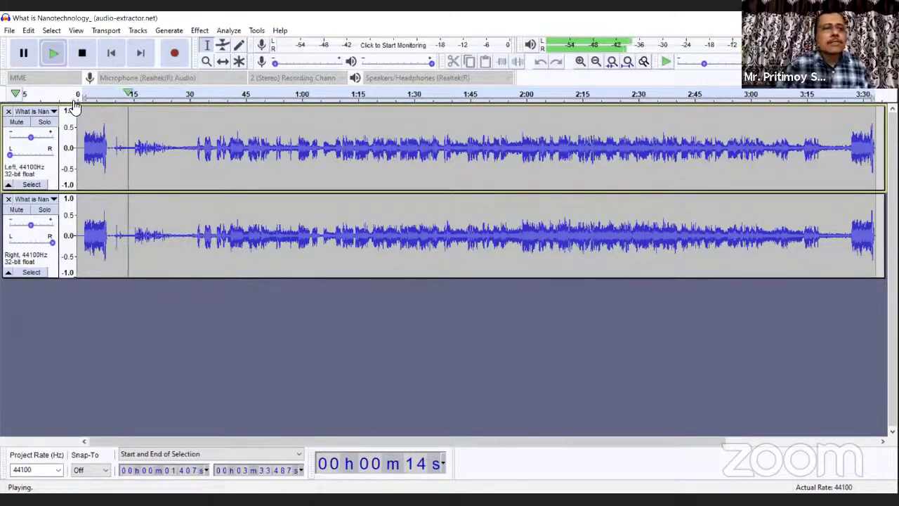
{"action": "left_click", "coordinate": [23, 53]}
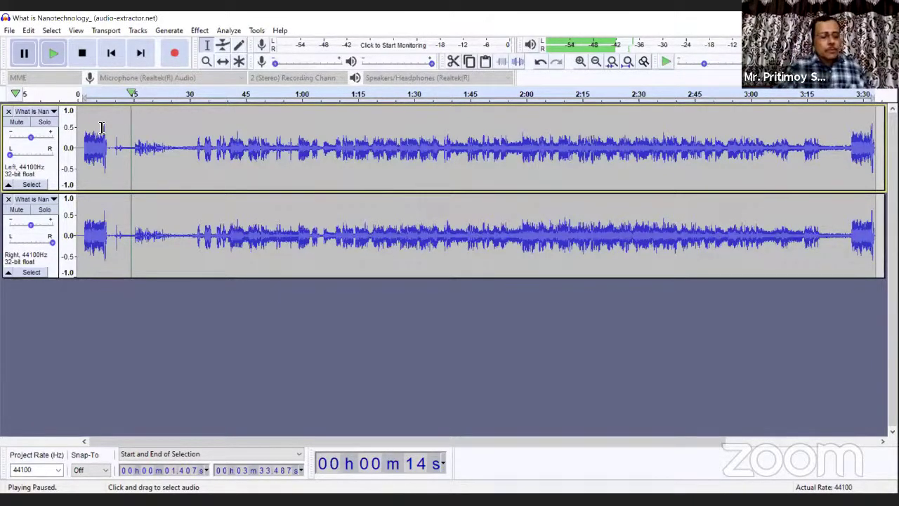
Step: Select the whole left channel track and apply a High-Pass Filter at 100 Hz with 48 dB roll-off
{"action": "left_click_drag", "start_coordinate": [107, 126], "coordinate": [89, 120]}
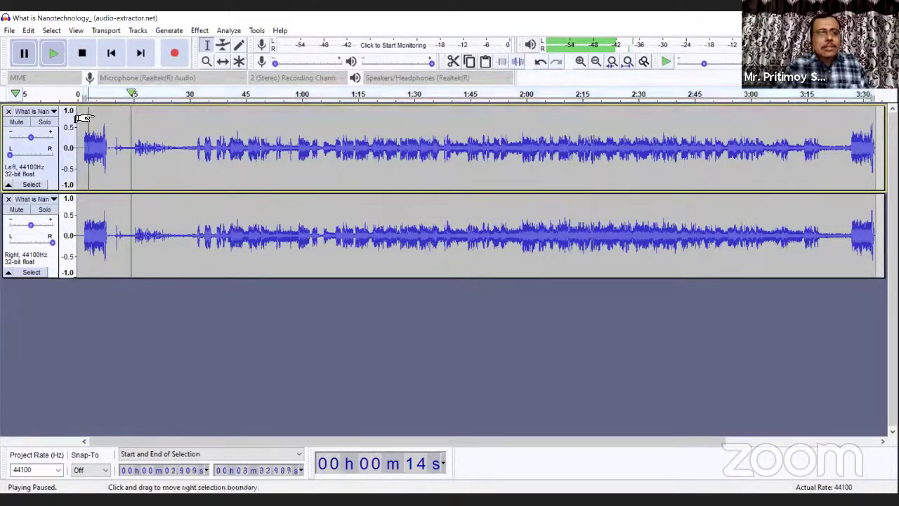
{"action": "double_click", "coordinate": [82, 118]}
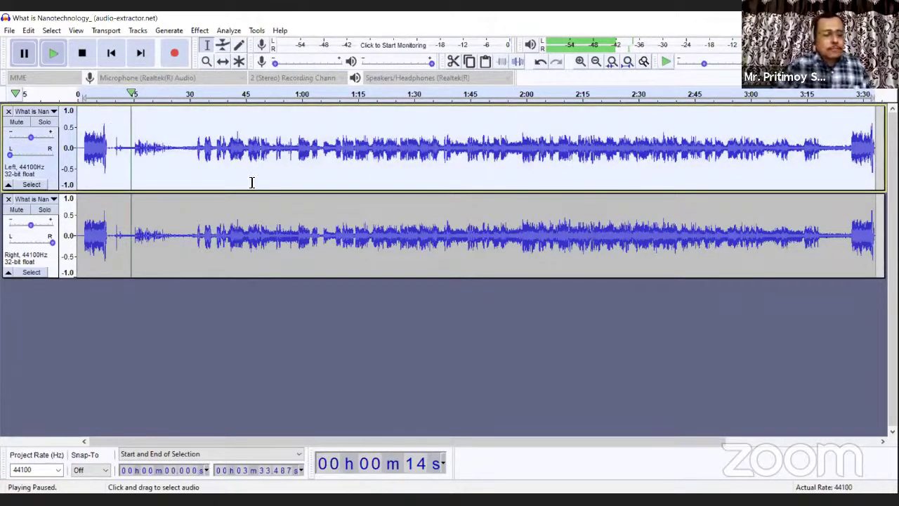
{"action": "left_click", "coordinate": [201, 32]}
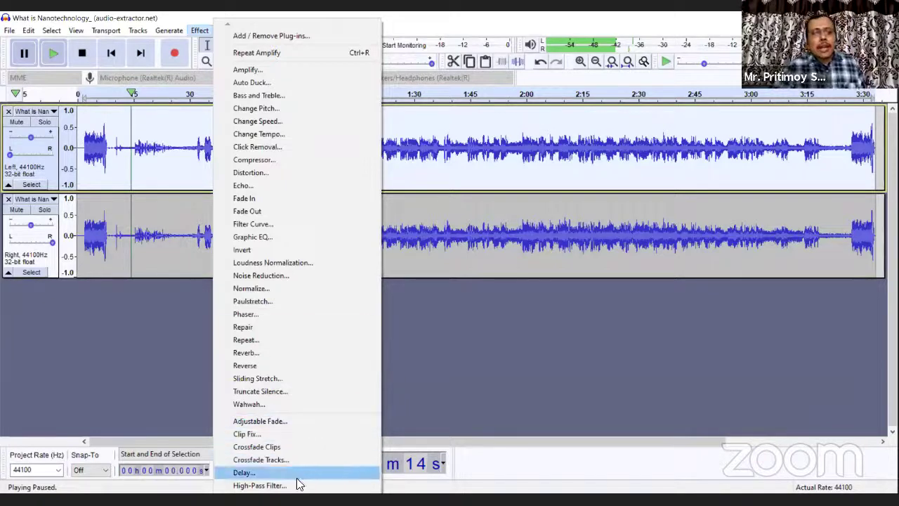
{"action": "left_click", "coordinate": [257, 485]}
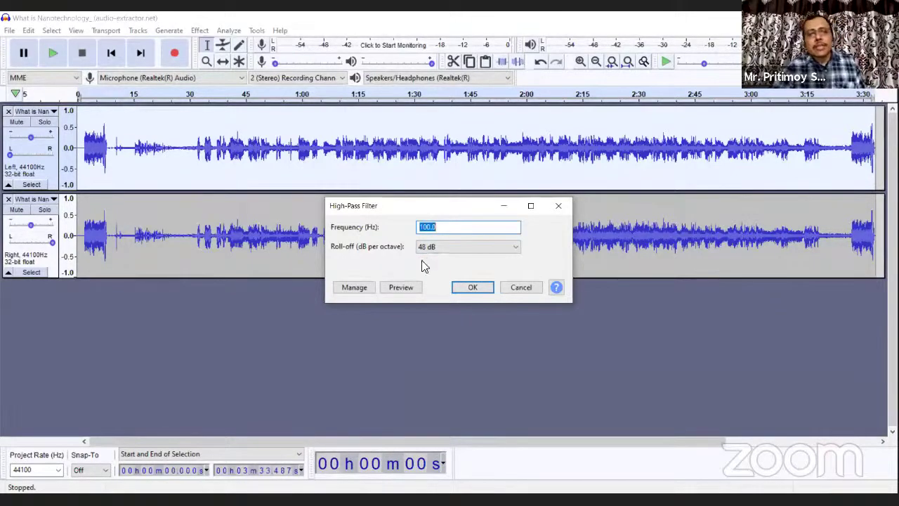
{"action": "left_click", "coordinate": [471, 290]}
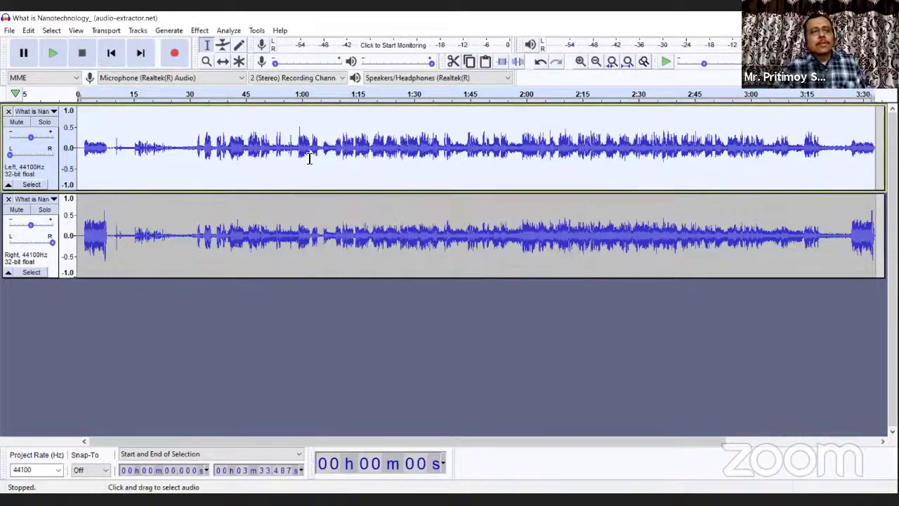
Step: Select the whole right channel track and apply a Low-Pass Filter at 8000 Hz with 6 dB roll-off
{"action": "left_click", "coordinate": [109, 208]}
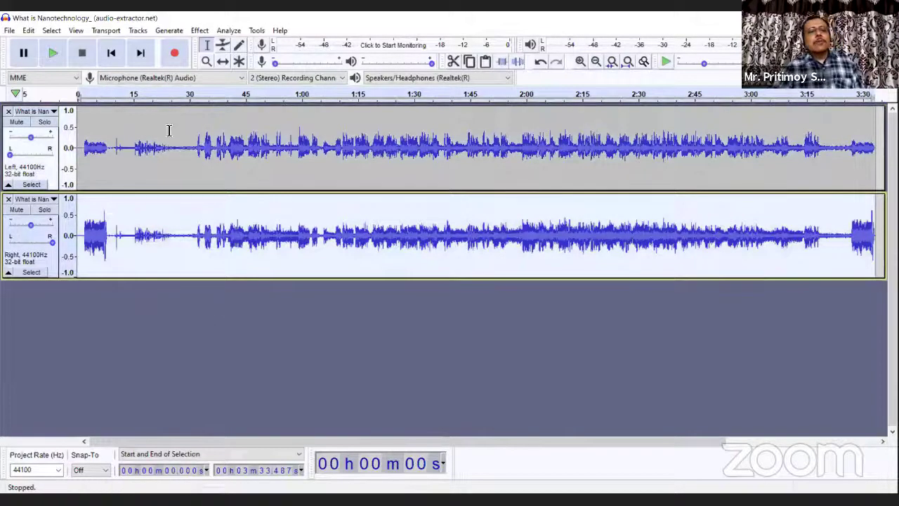
{"action": "left_click", "coordinate": [200, 32]}
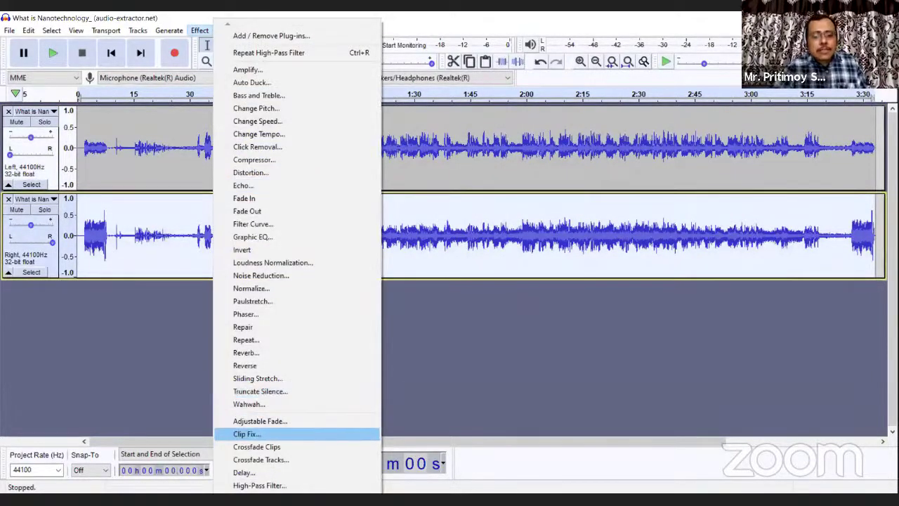
{"action": "scroll", "coordinate": [297, 281], "scroll_direction": "down", "scroll_amount": 1}
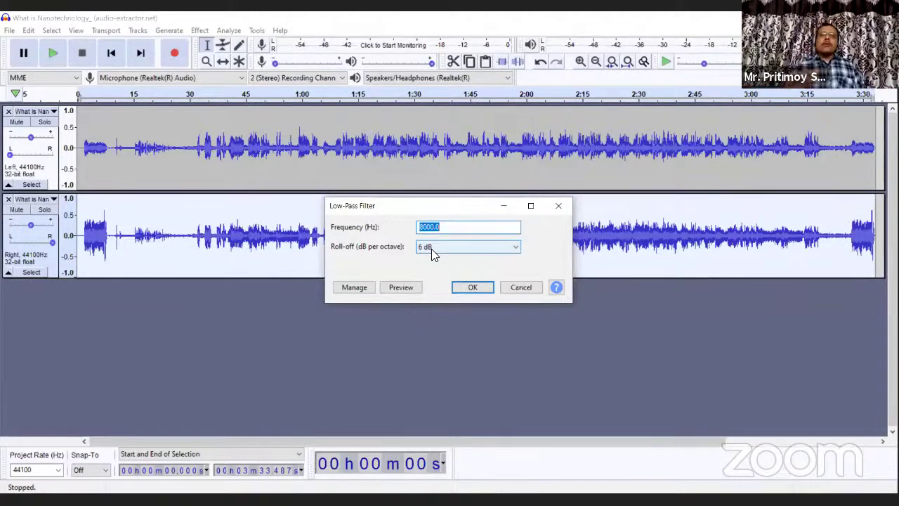
{"action": "left_click", "coordinate": [472, 290]}
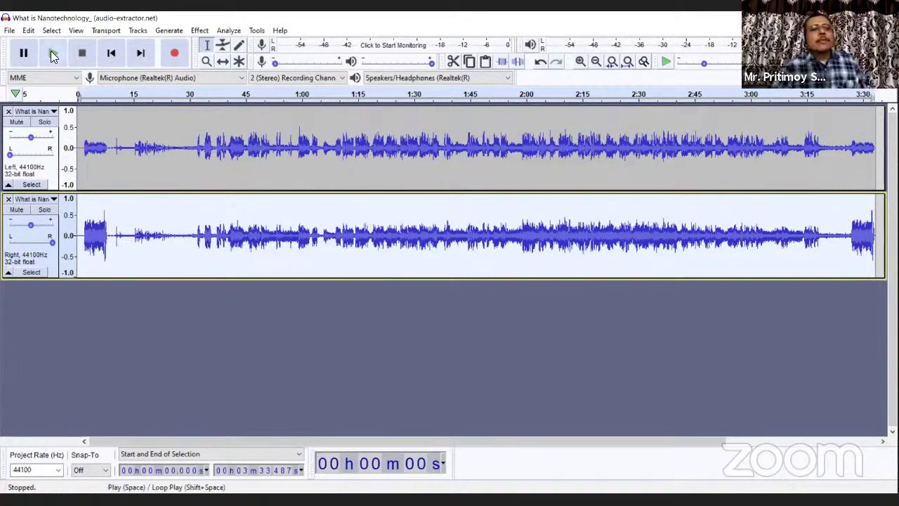
Step: Play the filtered recording to about 15 s, pause it and clear the track selection
{"action": "left_click", "coordinate": [53, 57]}
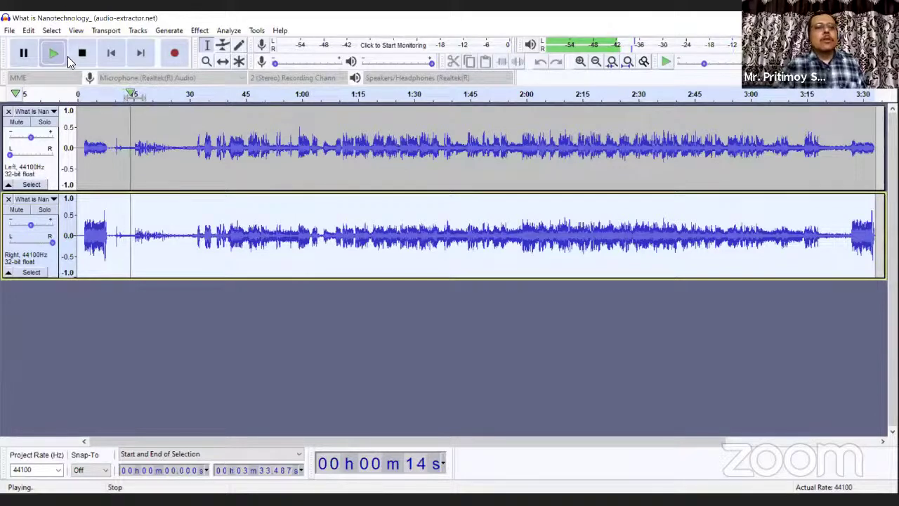
{"action": "left_click", "coordinate": [24, 55]}
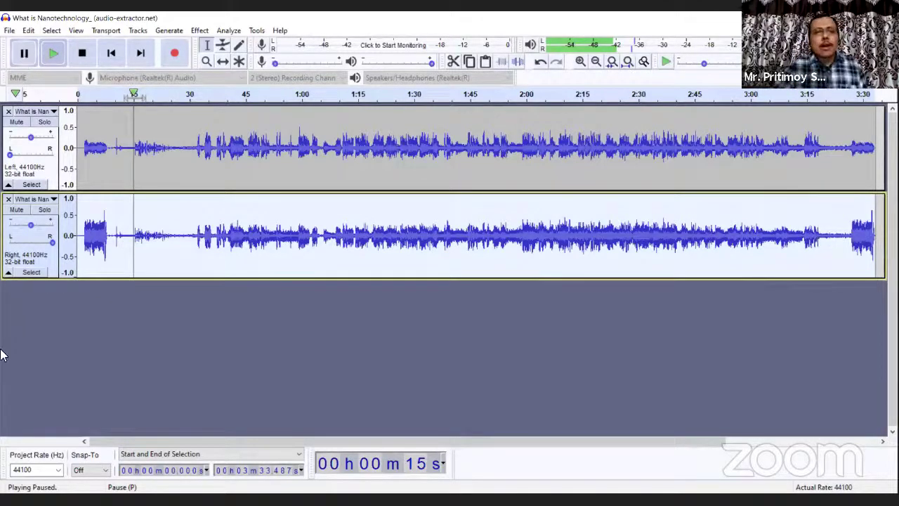
{"action": "left_click", "coordinate": [250, 326]}
Step: Select the whole left channel track and apply Reverb with the Vocal I factory preset
{"action": "left_click", "coordinate": [90, 125]}
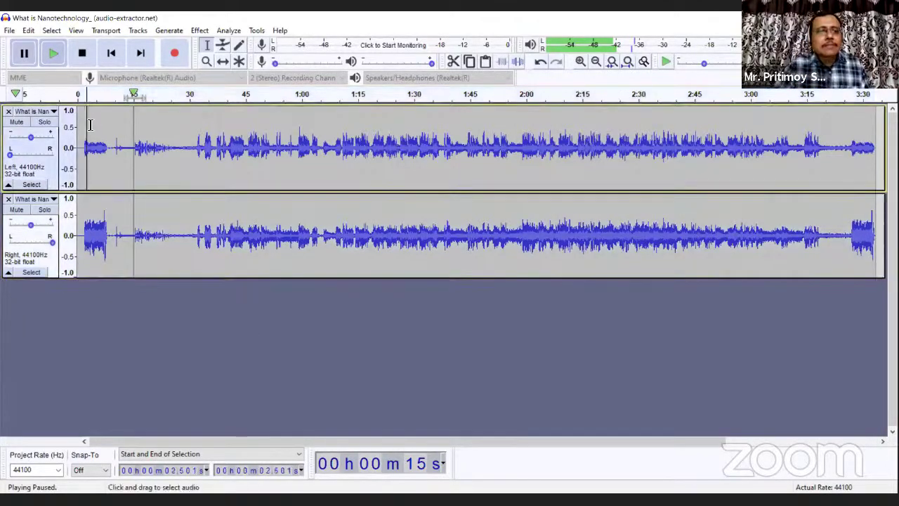
{"action": "left_click", "coordinate": [200, 31]}
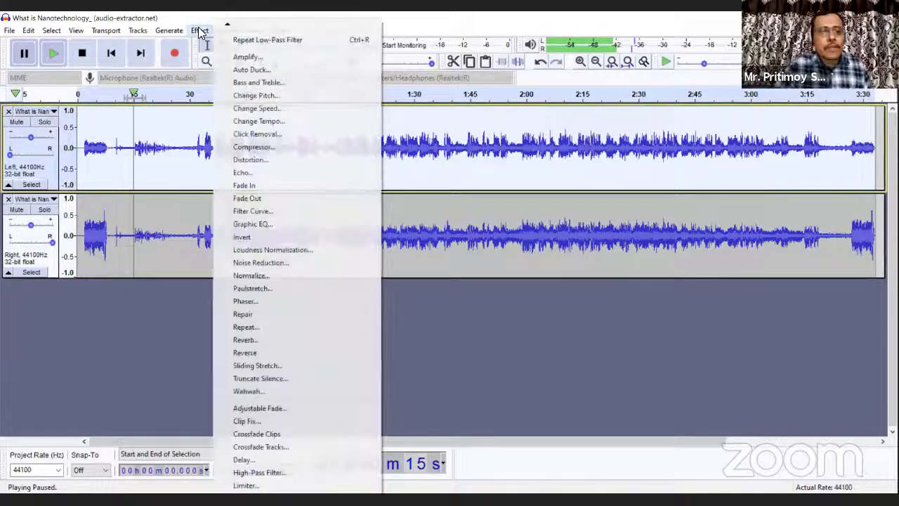
{"action": "left_click", "coordinate": [254, 340]}
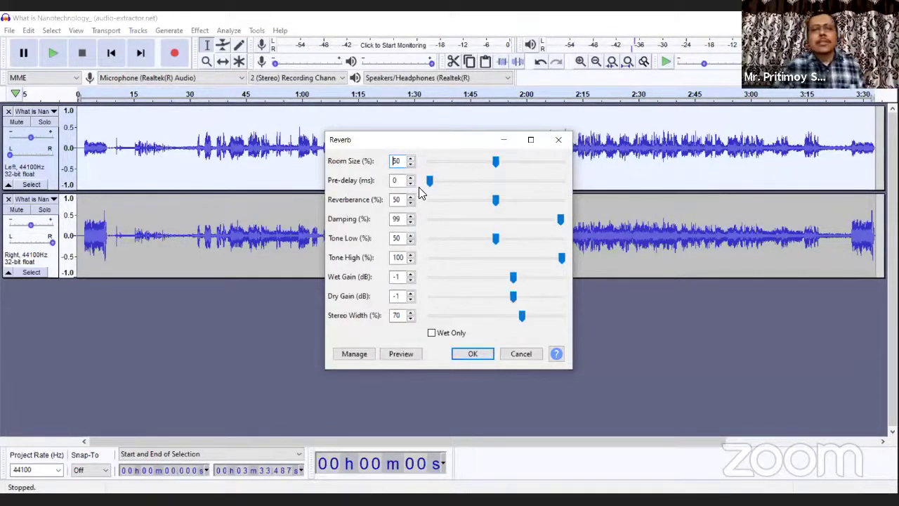
{"action": "left_click", "coordinate": [354, 354]}
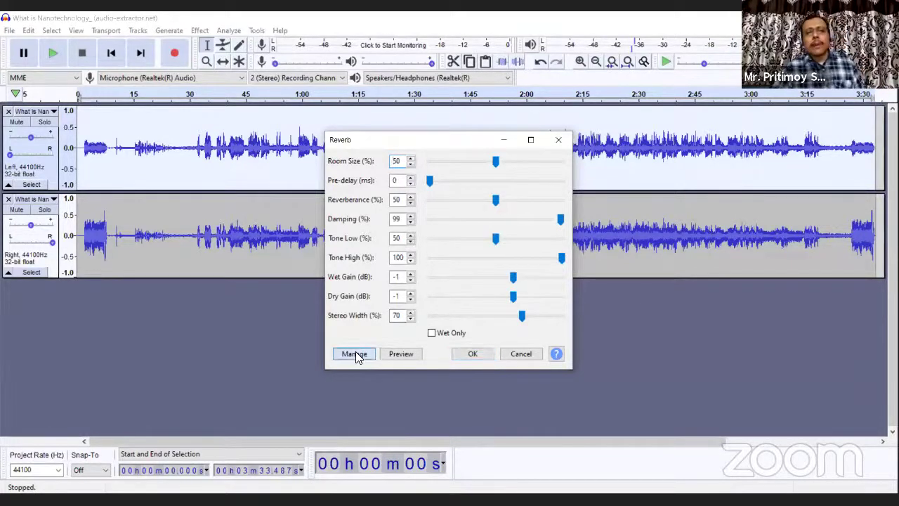
{"action": "mouse_move", "coordinate": [383, 412]}
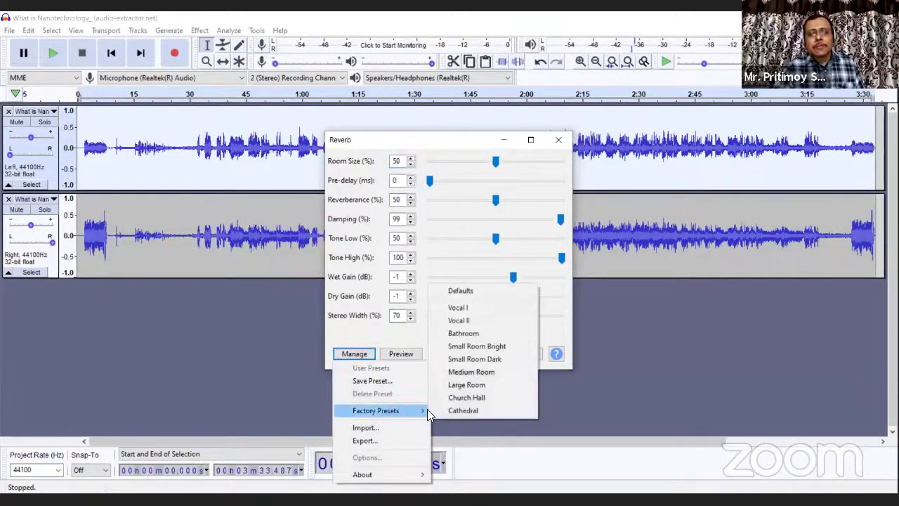
{"action": "left_click", "coordinate": [481, 308]}
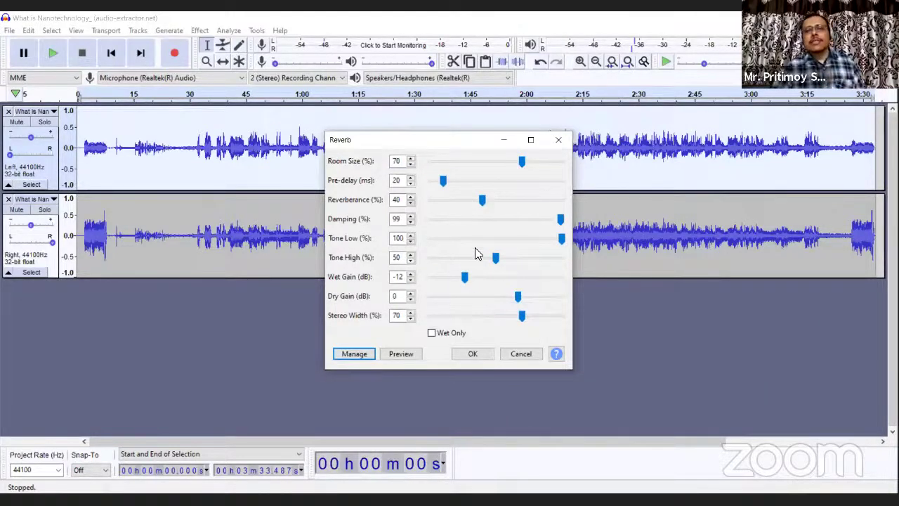
{"action": "left_click", "coordinate": [355, 354]}
{"action": "mouse_move", "coordinate": [408, 414]}
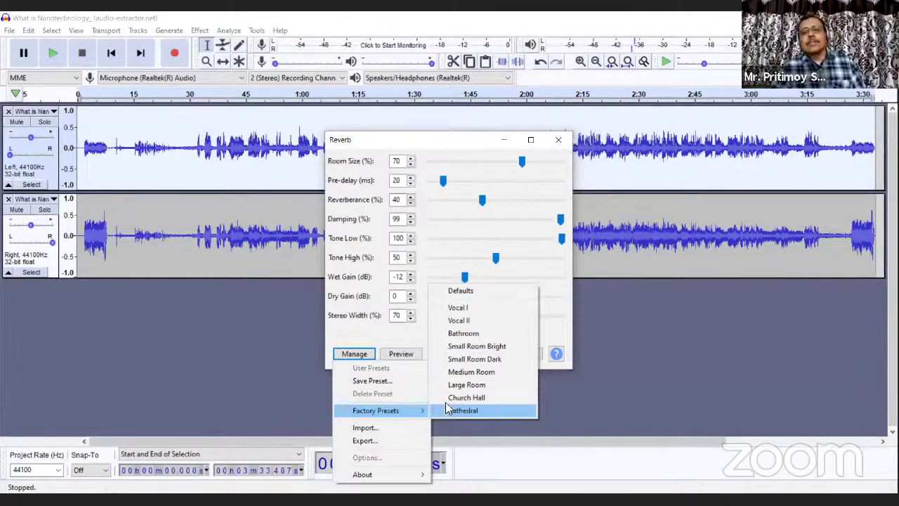
{"action": "left_click", "coordinate": [686, 358]}
{"action": "left_click", "coordinate": [413, 364]}
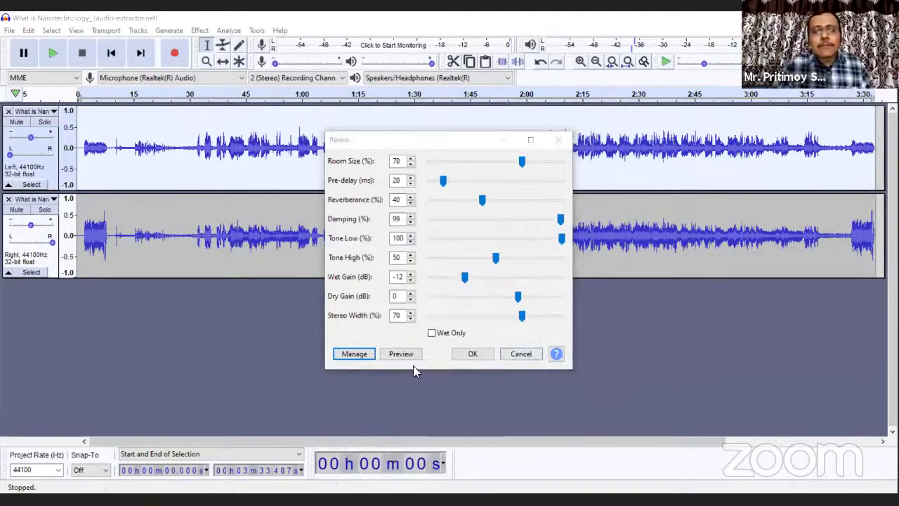
{"action": "left_click", "coordinate": [473, 356]}
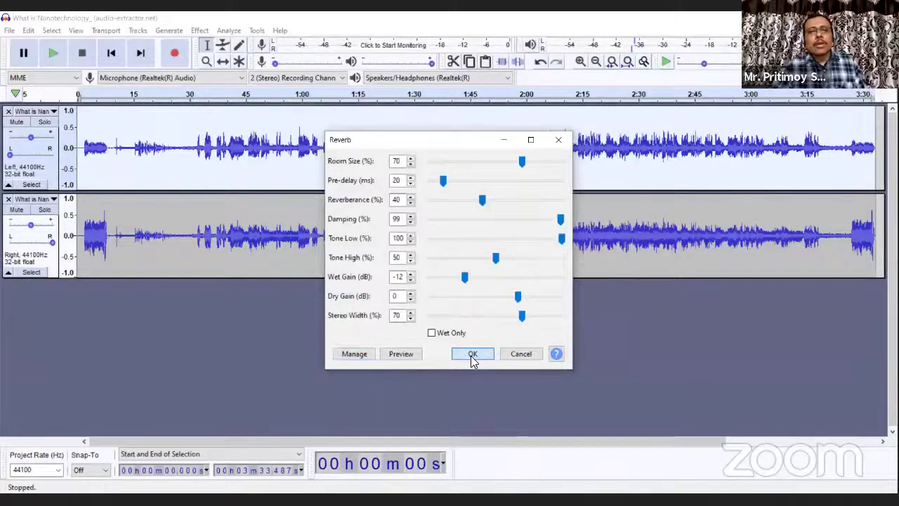
Step: Apply Reverb with the Vocal II factory preset to the whole right channel track and play the result to about 13 s
{"action": "left_click", "coordinate": [201, 231]}
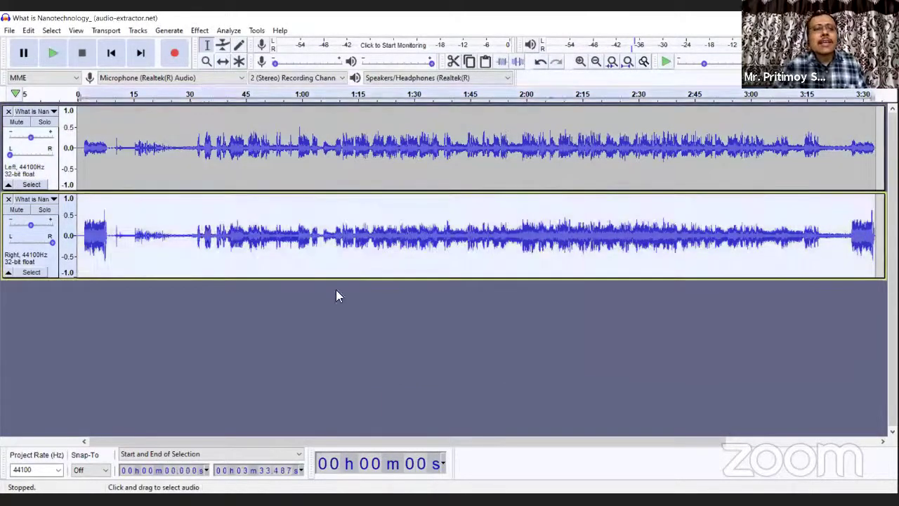
{"action": "left_click", "coordinate": [199, 30]}
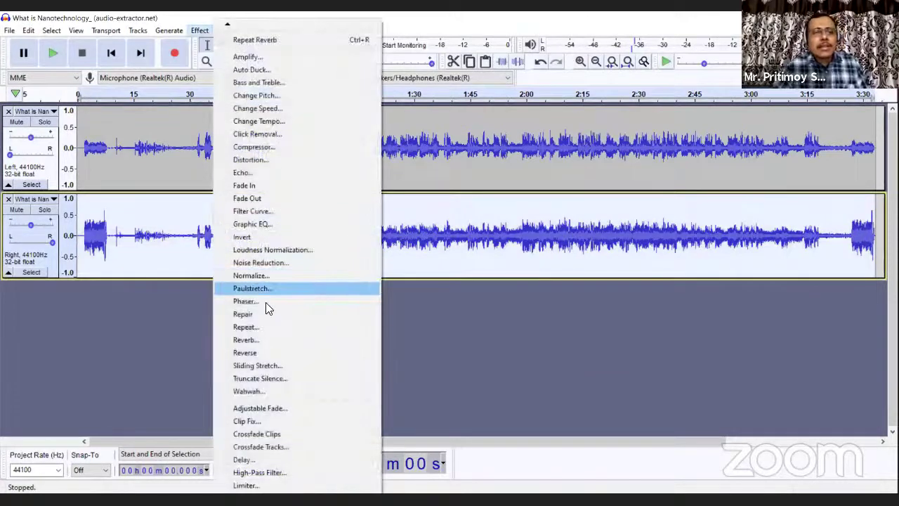
{"action": "left_click", "coordinate": [249, 351]}
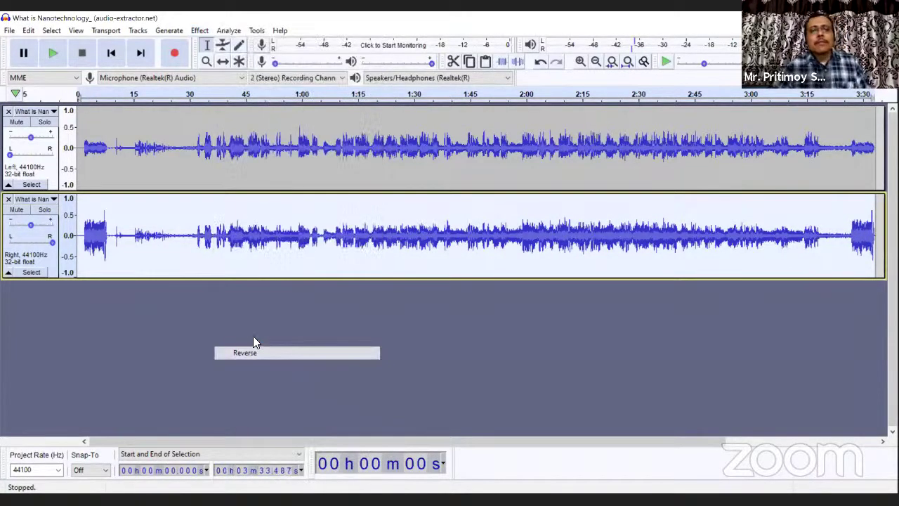
{"action": "left_click", "coordinate": [354, 354]}
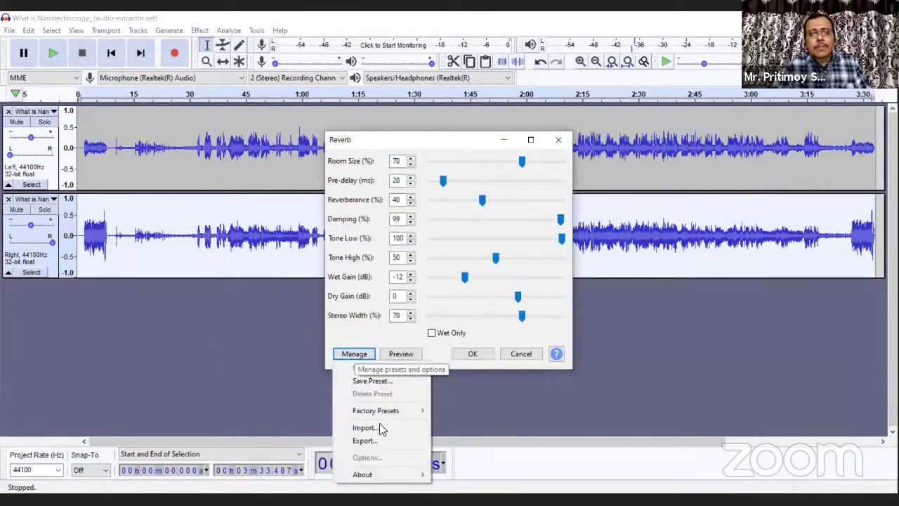
{"action": "mouse_move", "coordinate": [398, 411]}
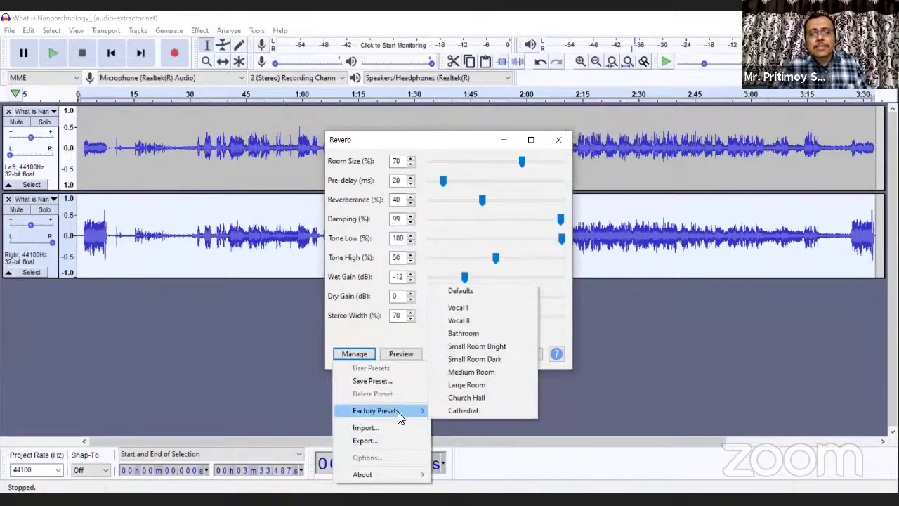
{"action": "left_click", "coordinate": [475, 322]}
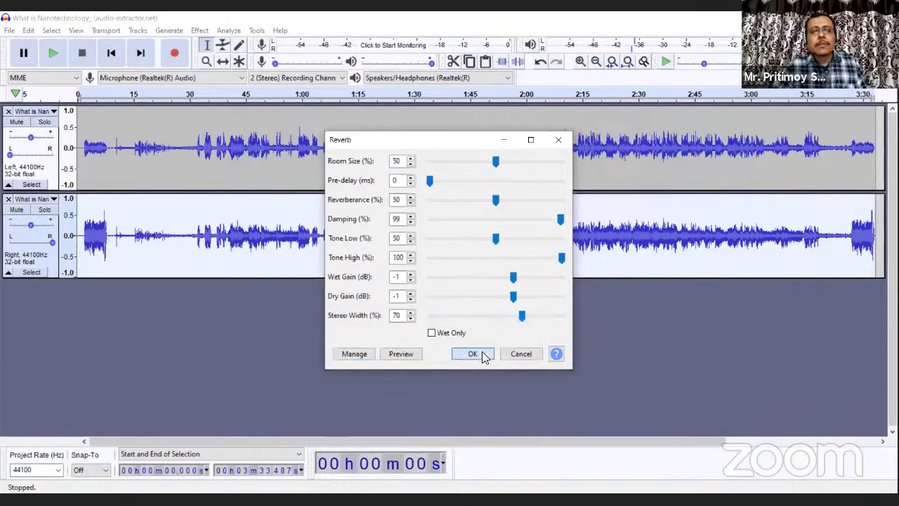
{"action": "left_click", "coordinate": [482, 355]}
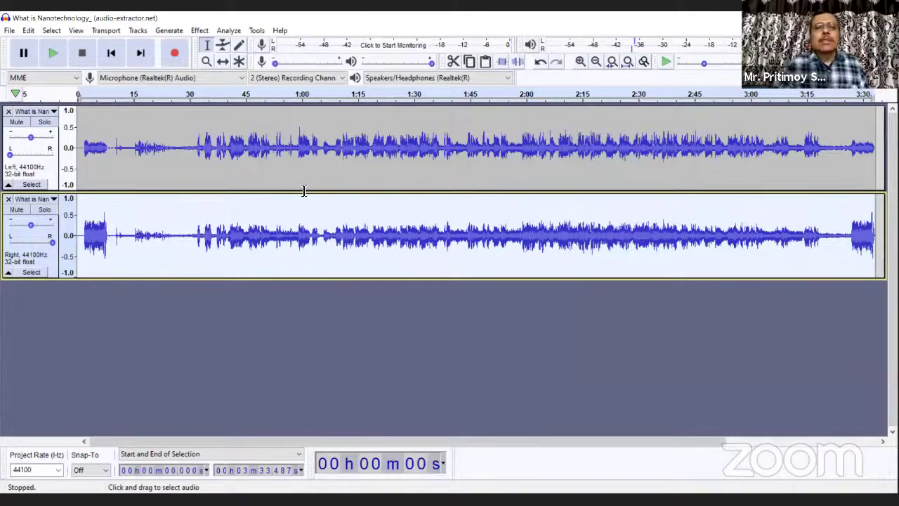
{"action": "left_click", "coordinate": [53, 53]}
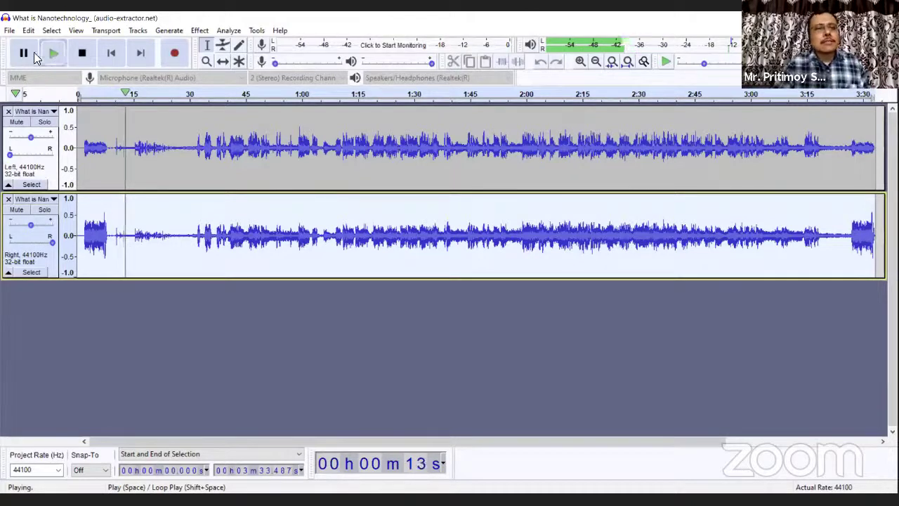
{"action": "left_click", "coordinate": [25, 54]}
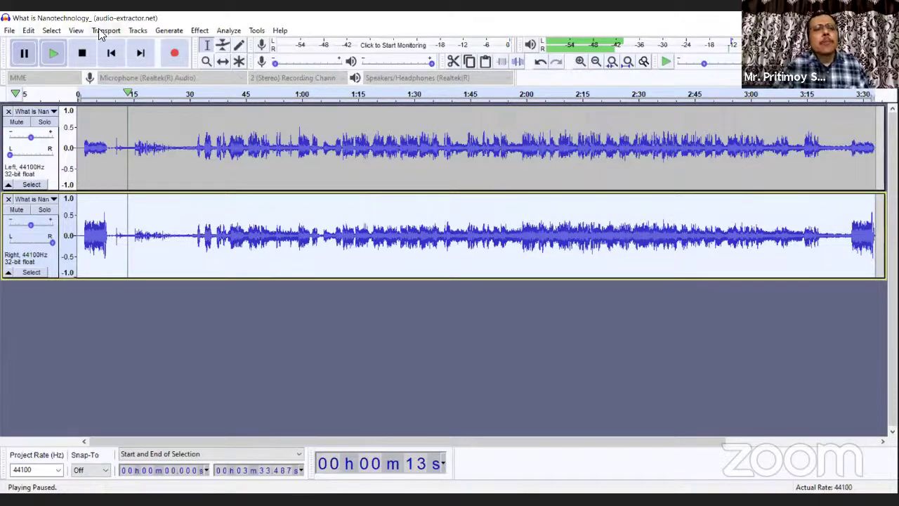
Step: Add a new empty stereo track below the two channel tracks
{"action": "left_click", "coordinate": [138, 32]}
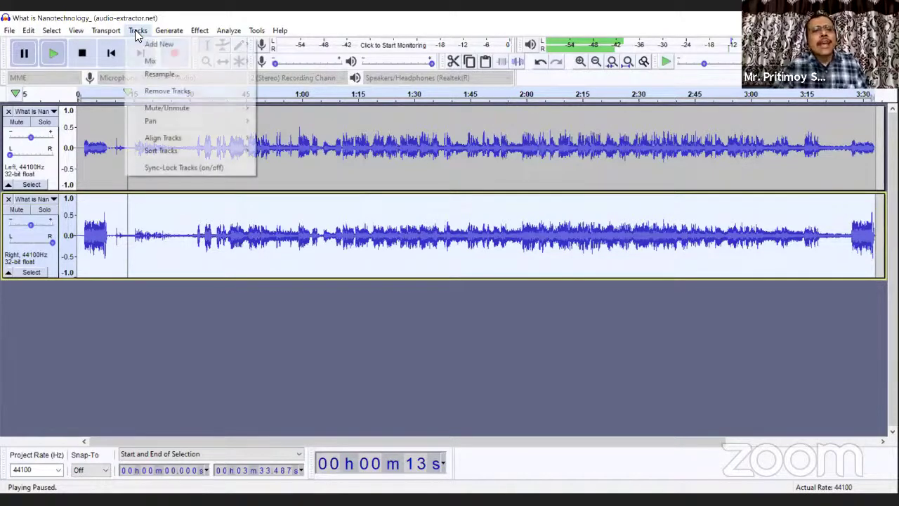
{"action": "mouse_move", "coordinate": [152, 39]}
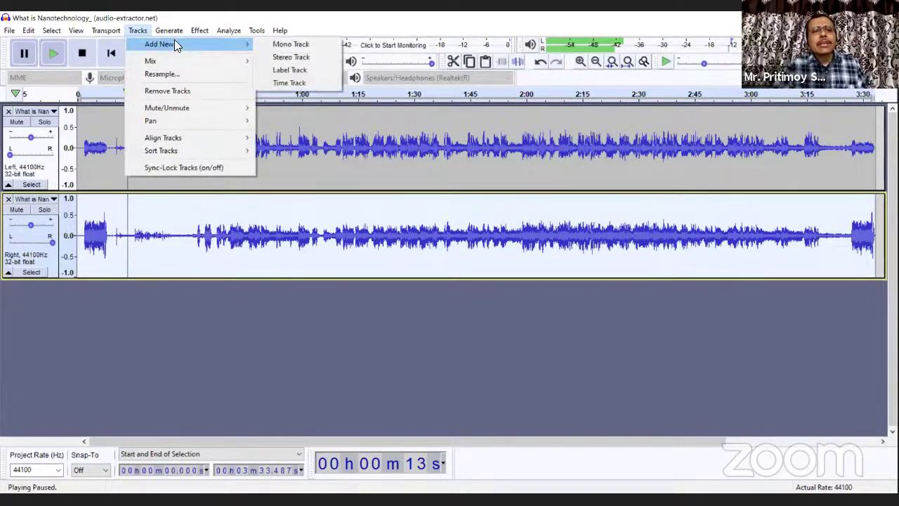
{"action": "left_click", "coordinate": [291, 56]}
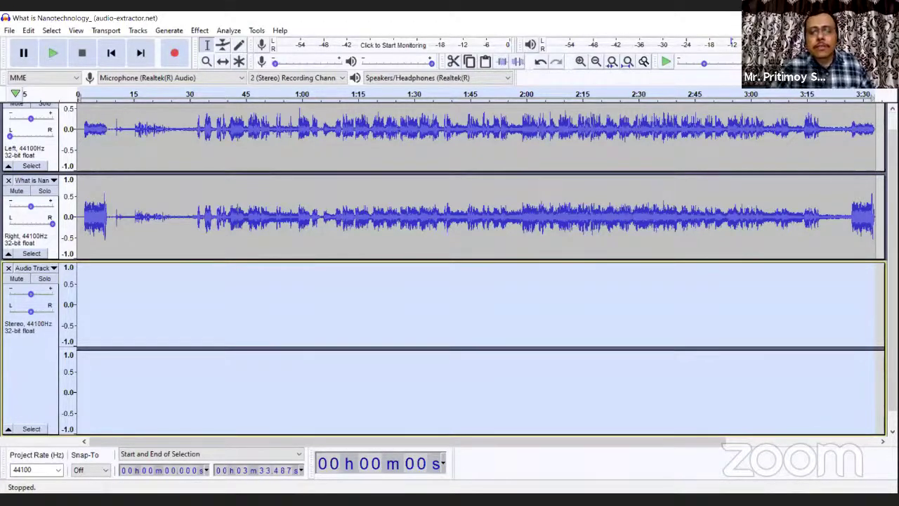
Step: Create a new project and open Motivational Background Music.mp3 from the TUTORIAL ON VIDEO PREPARATION folder in it
{"action": "left_click", "coordinate": [10, 30]}
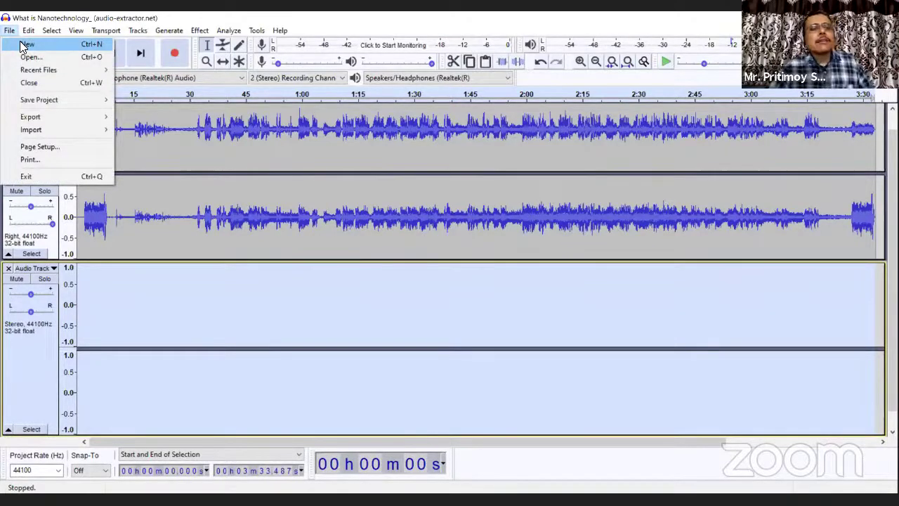
{"action": "left_click", "coordinate": [21, 44]}
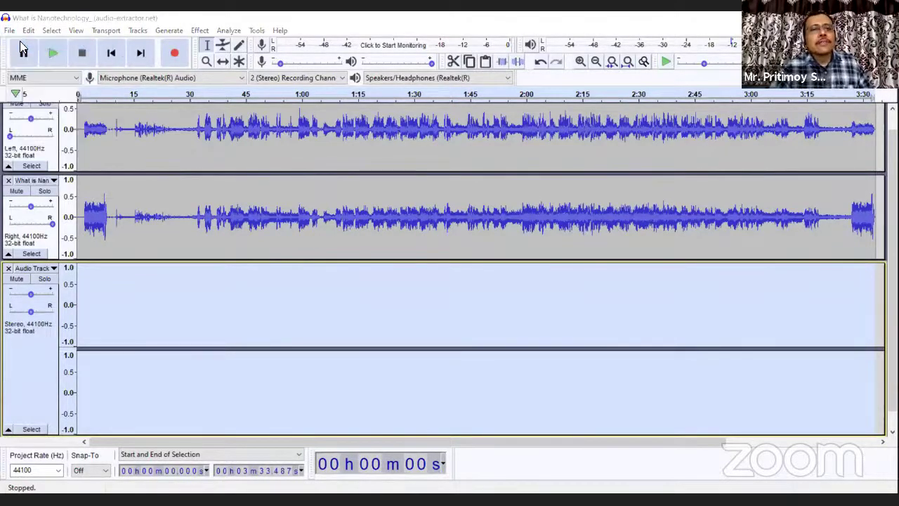
{"action": "left_click", "coordinate": [10, 30]}
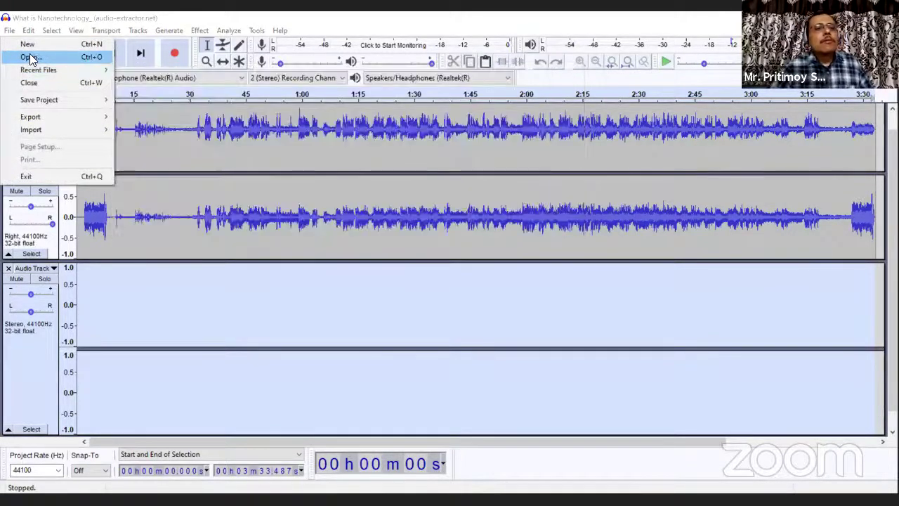
{"action": "left_click", "coordinate": [29, 56]}
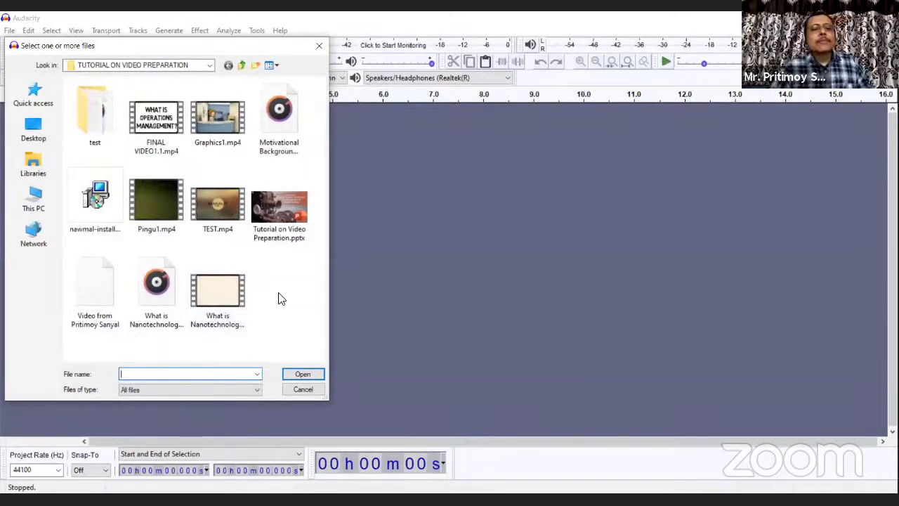
{"action": "left_click", "coordinate": [270, 126]}
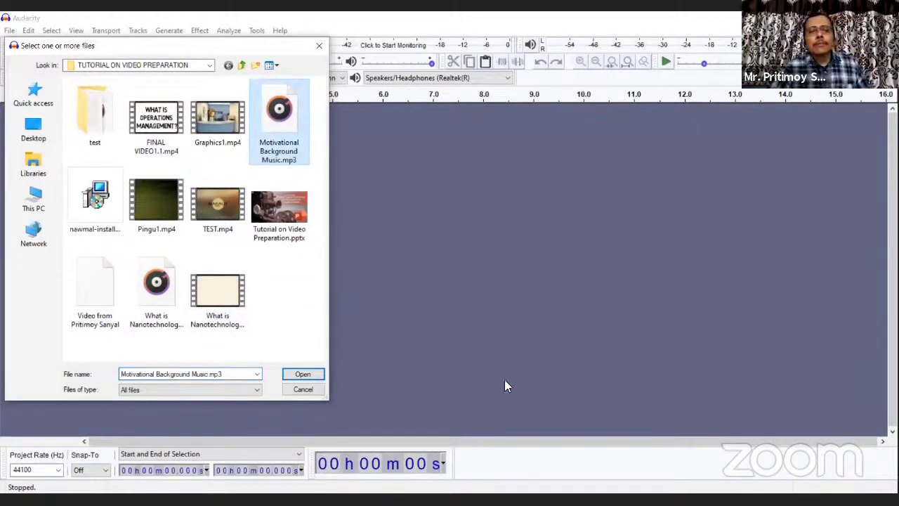
{"action": "left_click", "coordinate": [316, 378]}
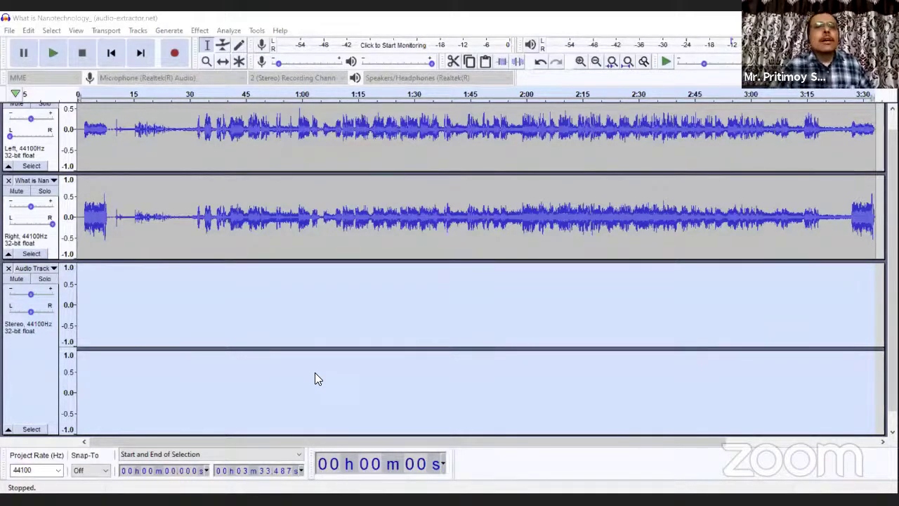
Step: Amplify the background music by -24.9 dB with clipping allowed, previewing the effect before applying it
{"action": "key", "text": "alt+c"}
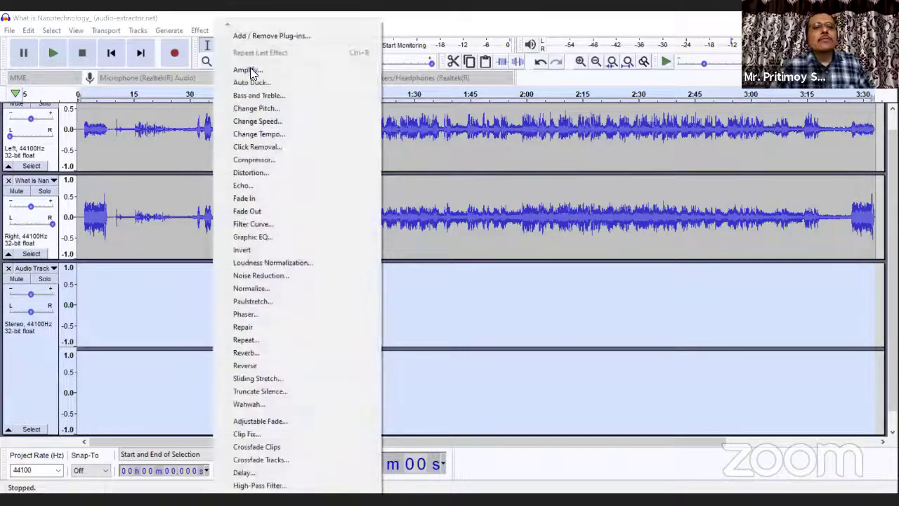
{"action": "left_click", "coordinate": [251, 72]}
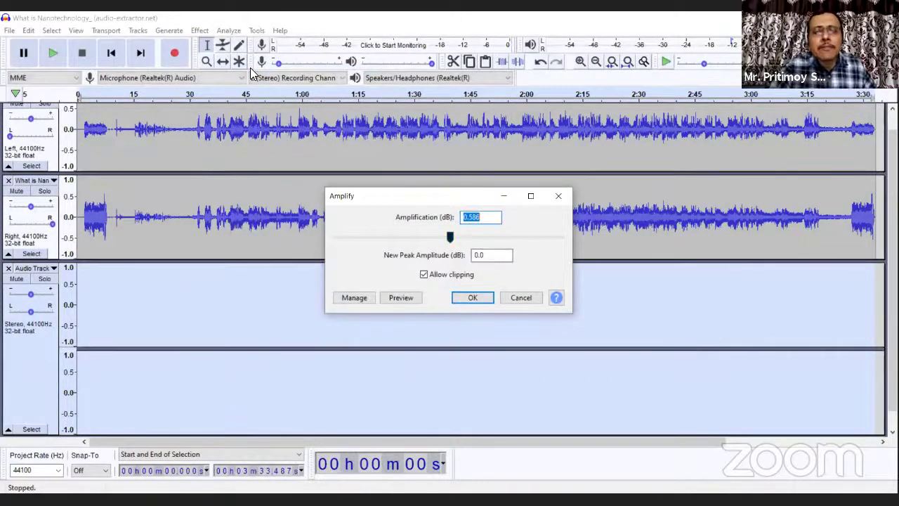
{"action": "type", "text": "-24.9"}
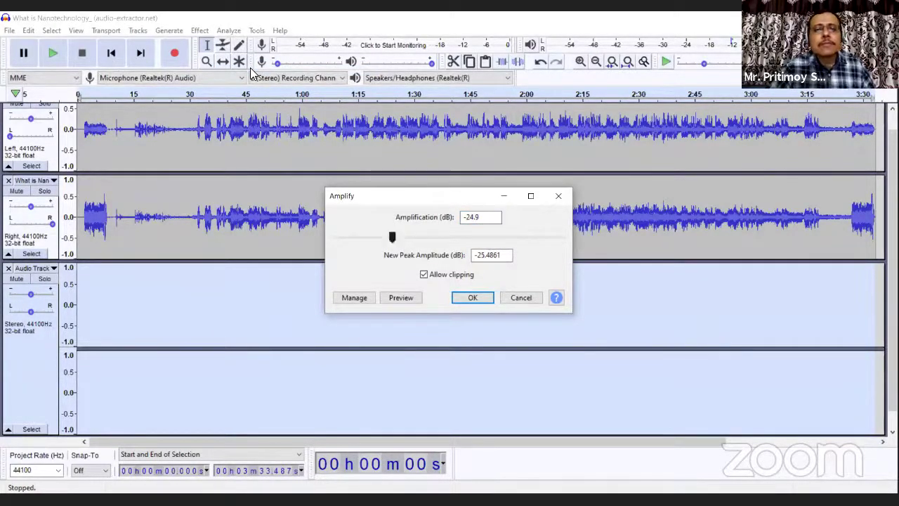
{"action": "key", "text": "Tab"}
{"action": "key", "text": "Tab"}
{"action": "key", "text": "Tab"}
{"action": "key", "text": "Tab"}
{"action": "key", "text": "Tab"}
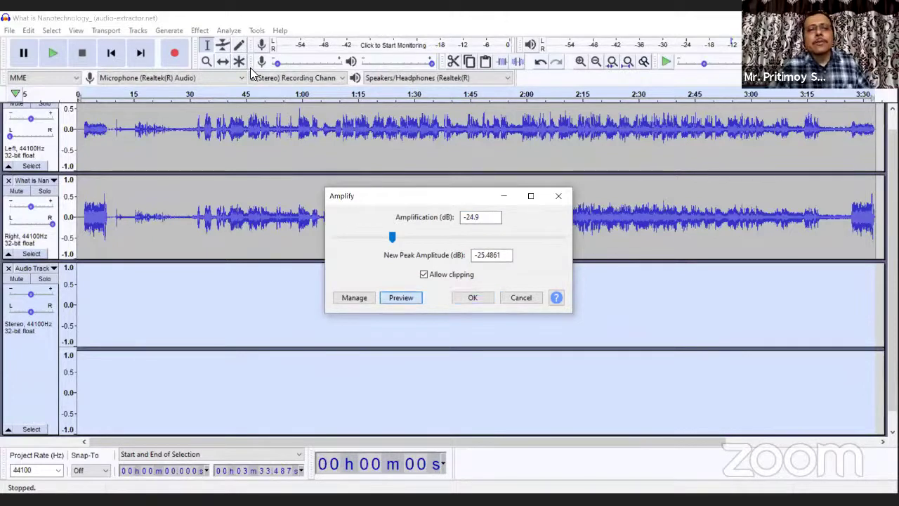
{"action": "key", "text": "space"}
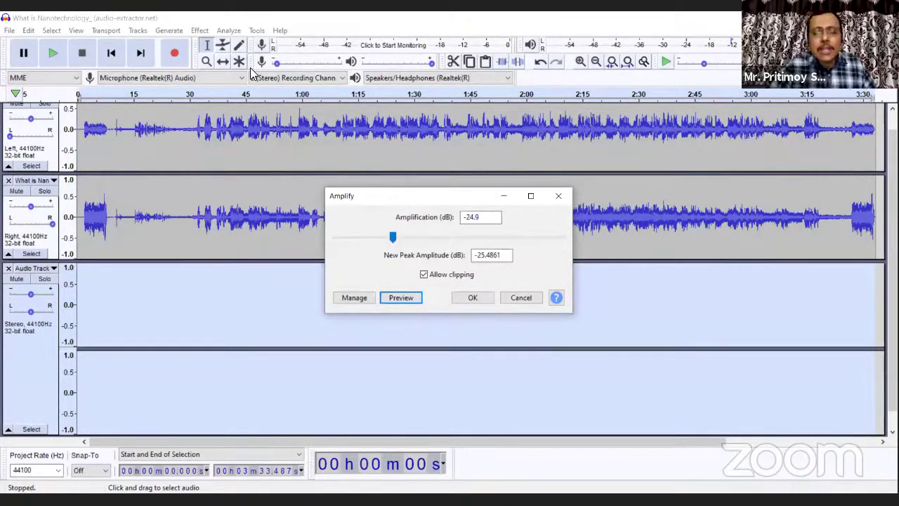
{"action": "key", "text": "Tab"}
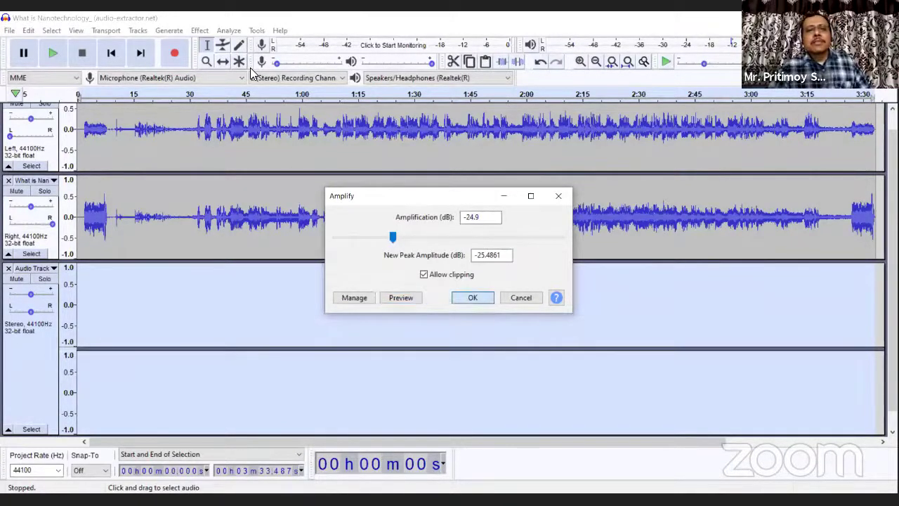
{"action": "key", "text": "Return"}
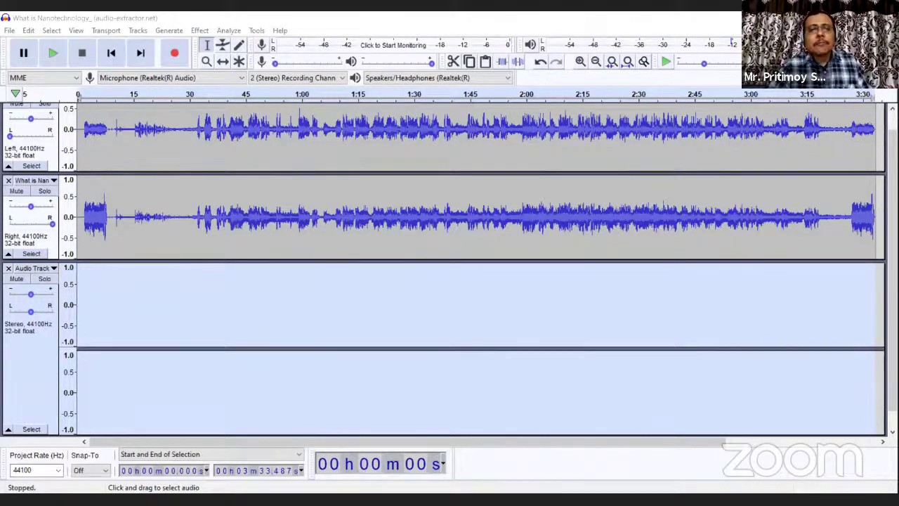
Step: Paste the quieted music at the start of the new stereo track and append a copy of its section from about 0:41 to 1:25
{"action": "left_click", "coordinate": [87, 272]}
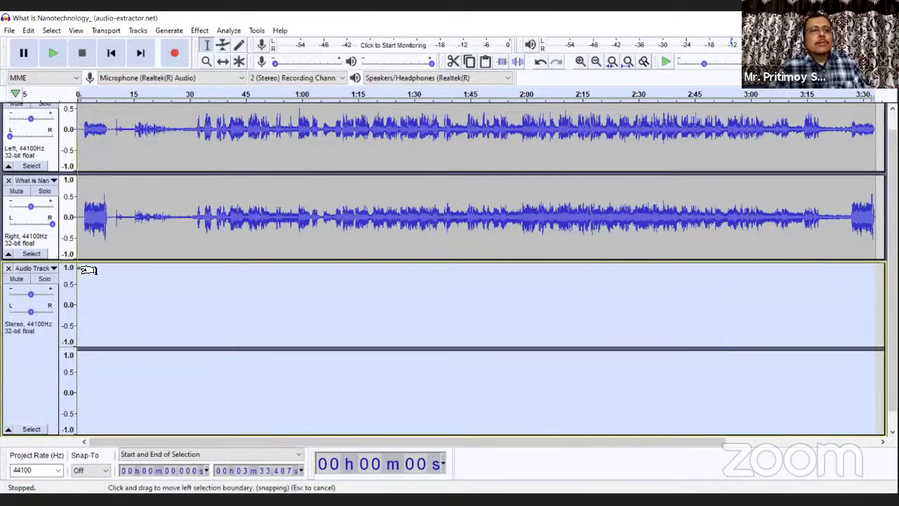
{"action": "key", "text": "space"}
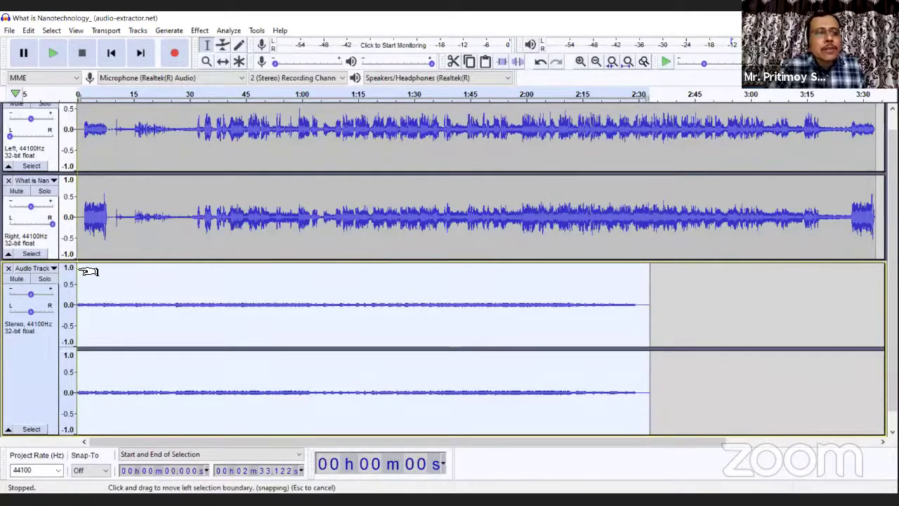
{"action": "left_click", "coordinate": [232, 281]}
{"action": "left_click_drag", "start_coordinate": [243, 283], "coordinate": [395, 309]}
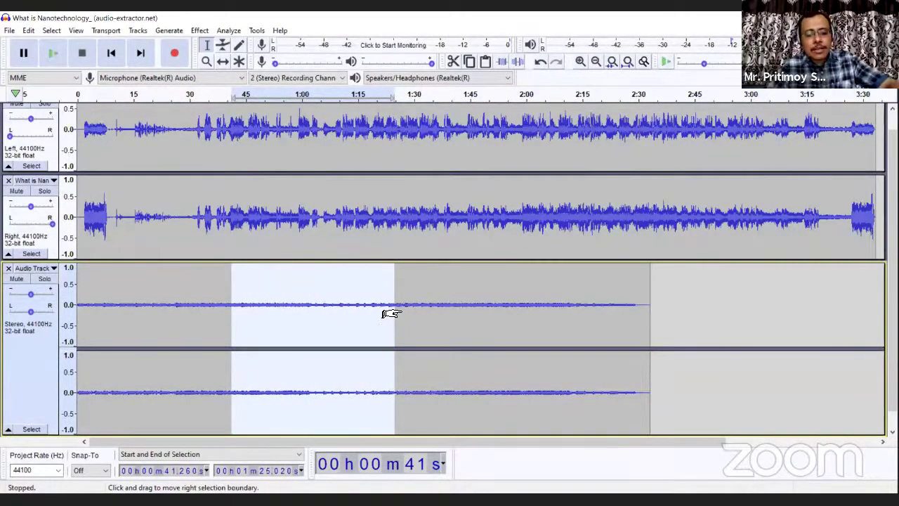
{"action": "left_click", "coordinate": [650, 274]}
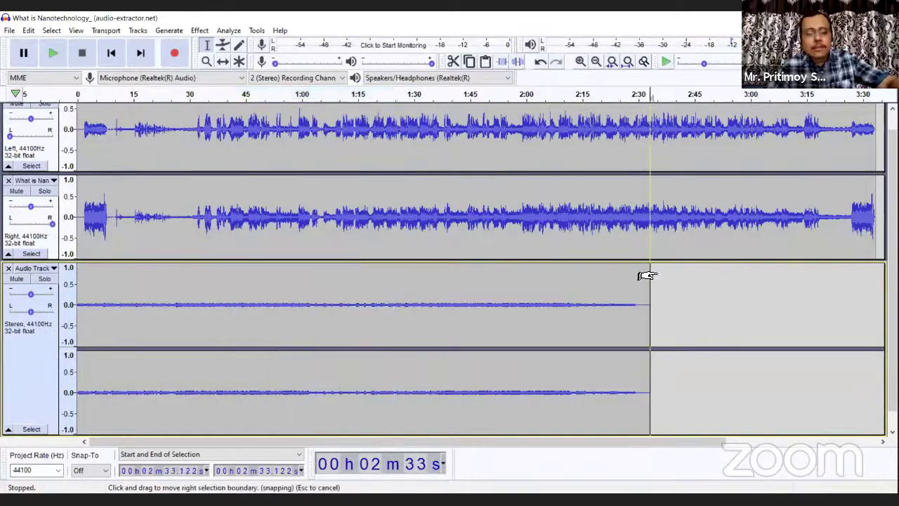
{"action": "key", "text": "ctrl+v"}
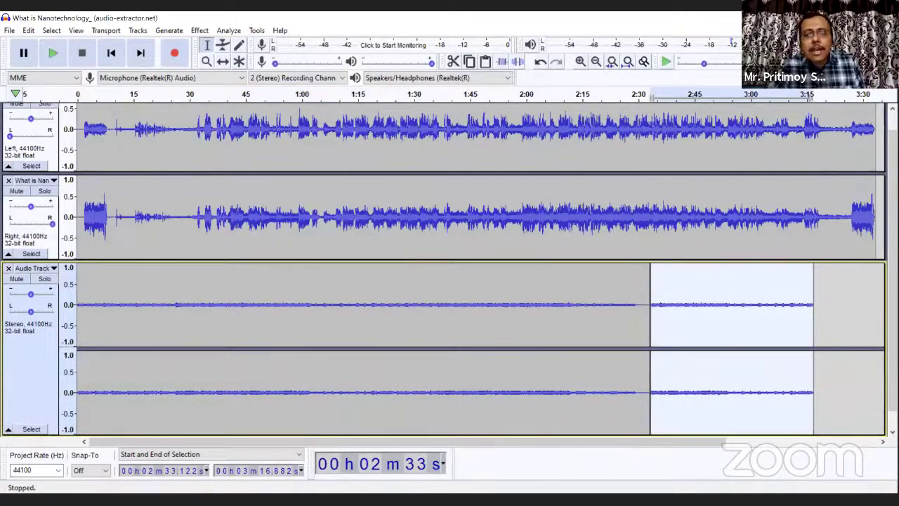
Step: Append the same music section again at about 3:17 and delete the music extending past the voice tracks' end at 3:33
{"action": "left_click_drag", "start_coordinate": [313, 441], "coordinate": [396, 441]}
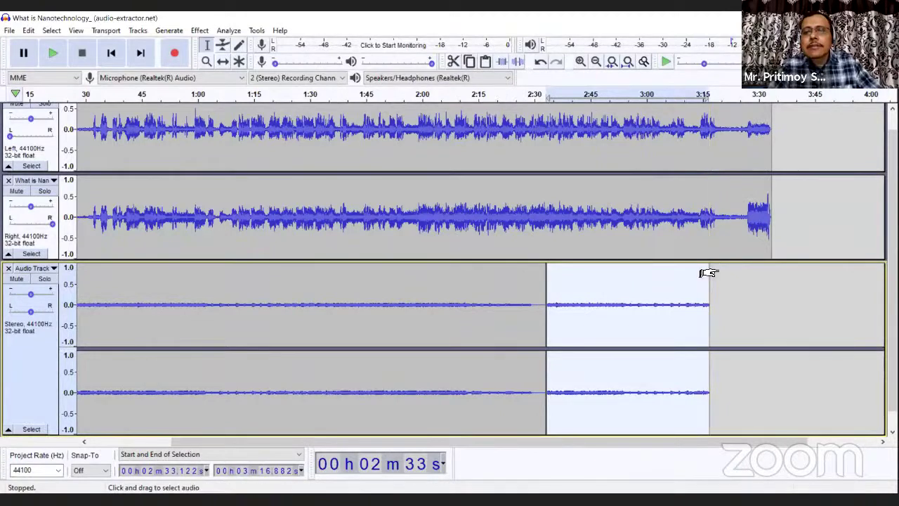
{"action": "left_click", "coordinate": [716, 271]}
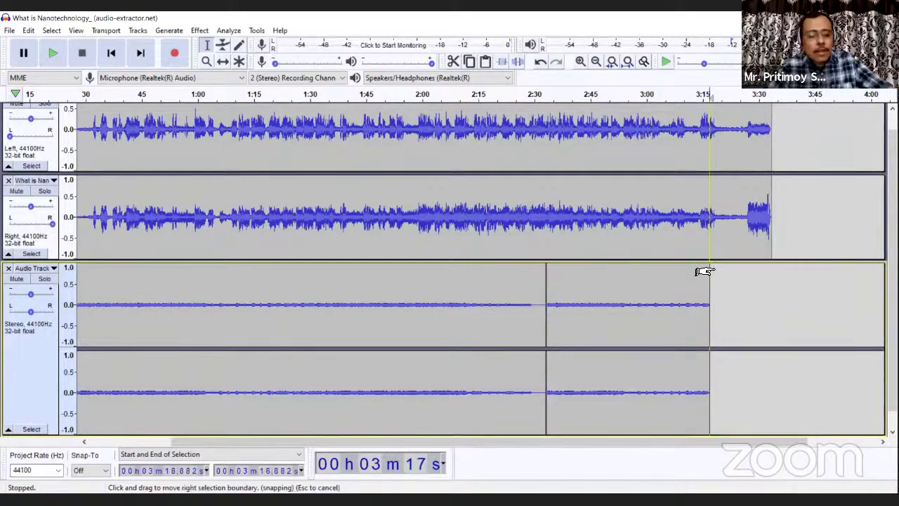
{"action": "key", "text": "ctrl+v"}
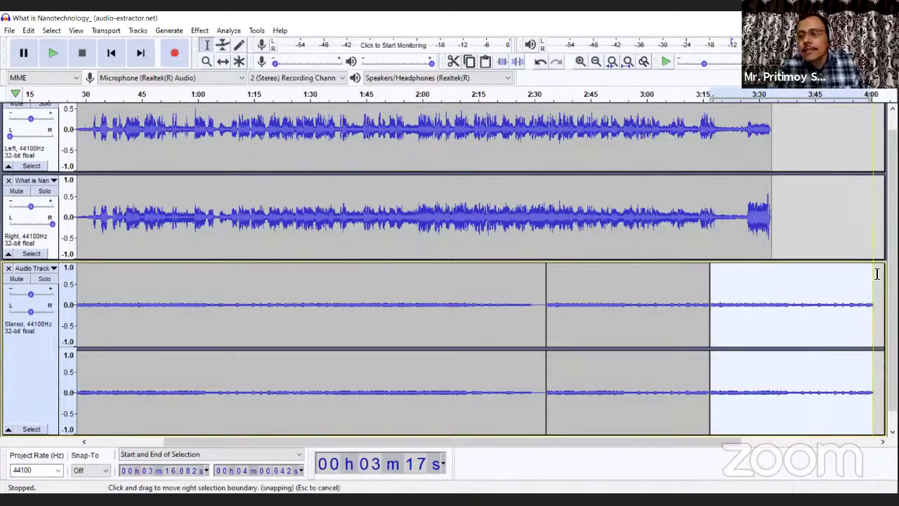
{"action": "left_click_drag", "start_coordinate": [877, 274], "coordinate": [770, 273]}
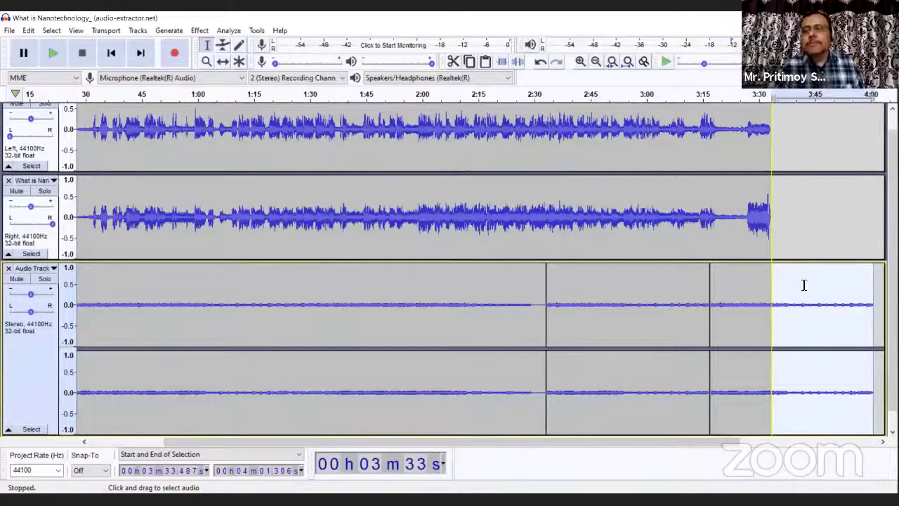
{"action": "key", "text": "Delete"}
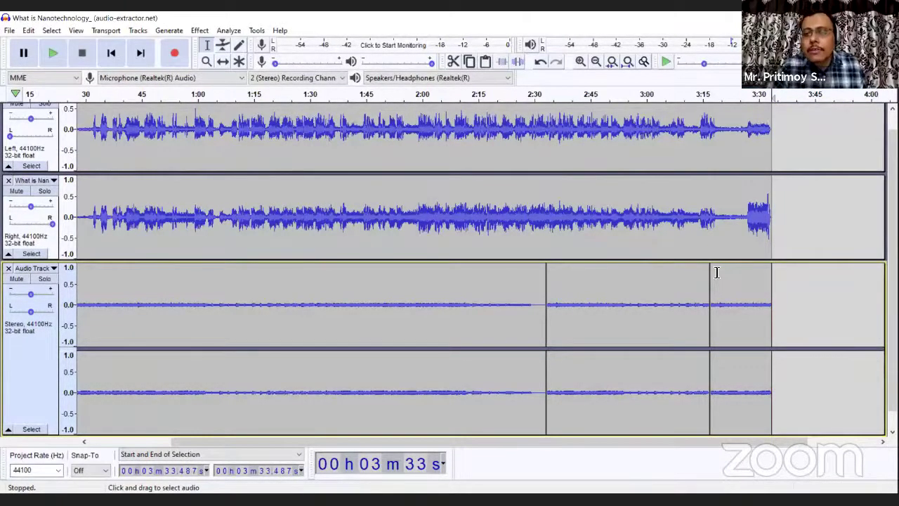
Step: Fade out the background music from about 3:18 to its end at 3:33
{"action": "left_click_drag", "start_coordinate": [716, 272], "coordinate": [774, 278]}
{"action": "left_click", "coordinate": [198, 31]}
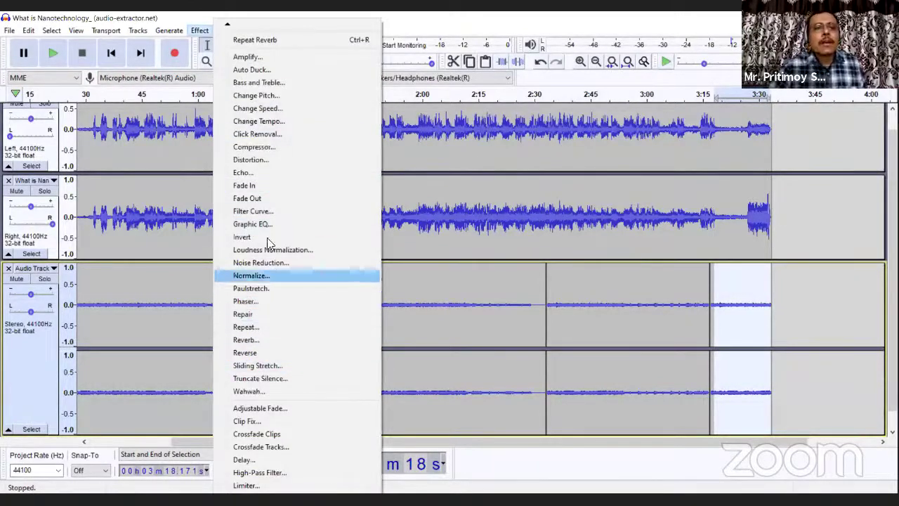
{"action": "left_click", "coordinate": [254, 198]}
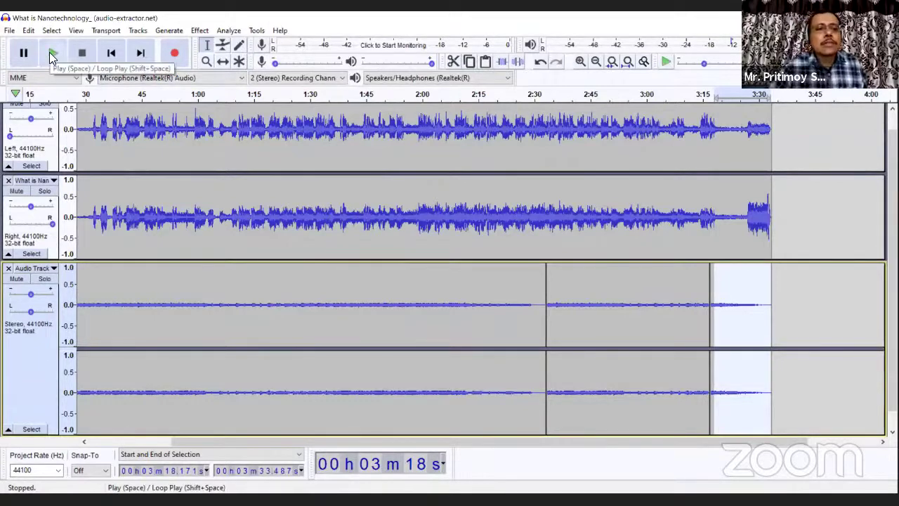
Step: Play the mixed tracks from the beginning and pause playback at about 26 seconds
{"action": "left_click_drag", "start_coordinate": [360, 443], "coordinate": [198, 441]}
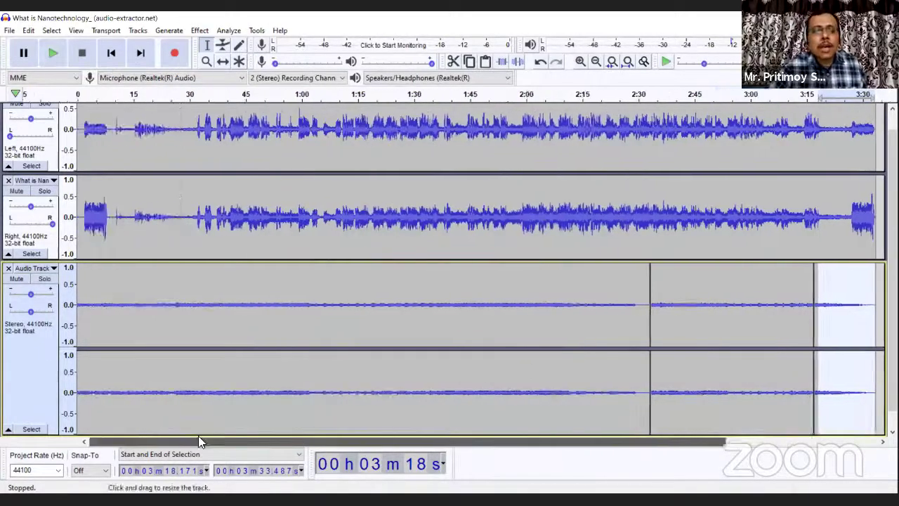
{"action": "left_click", "coordinate": [76, 115]}
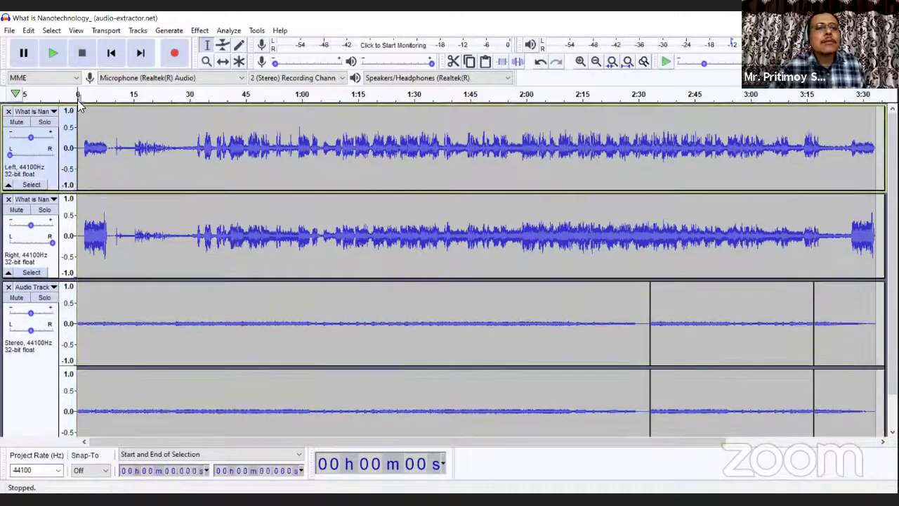
{"action": "left_click", "coordinate": [54, 52]}
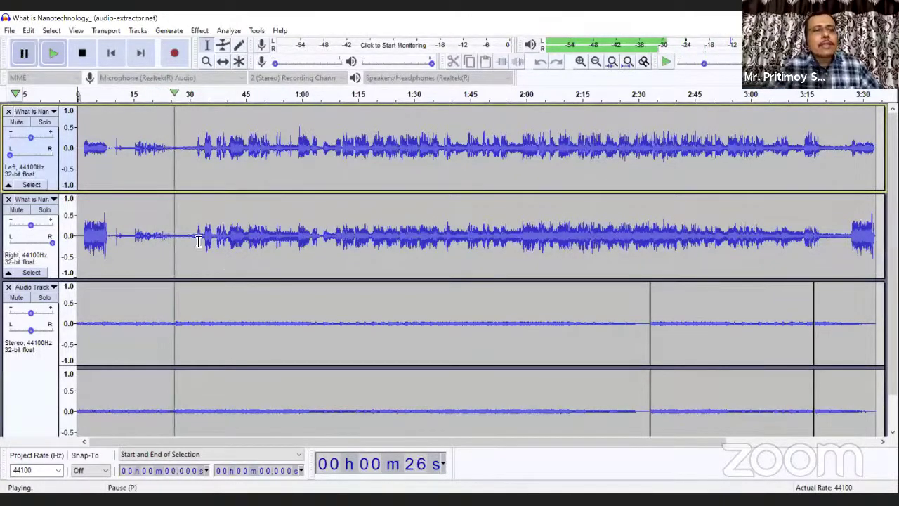
{"action": "key", "text": "p"}
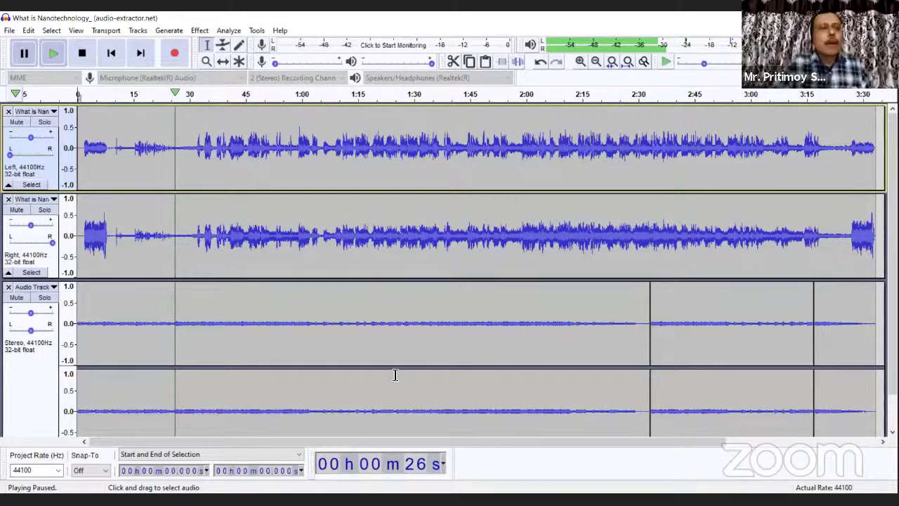
Step: Start exporting the project as MP3 and choose the TUTORIAL ON VIDEO PREPARATION folder on drive D as the destination
{"action": "left_click", "coordinate": [9, 32]}
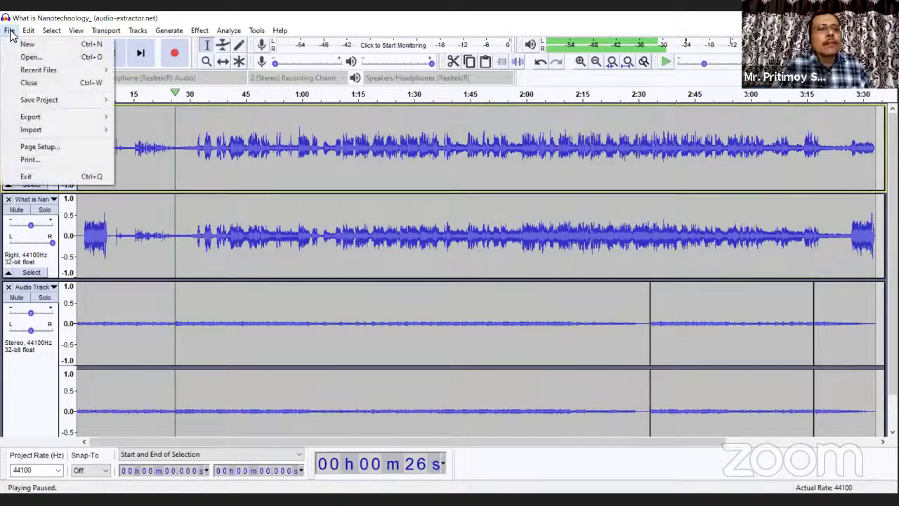
{"action": "mouse_move", "coordinate": [56, 120]}
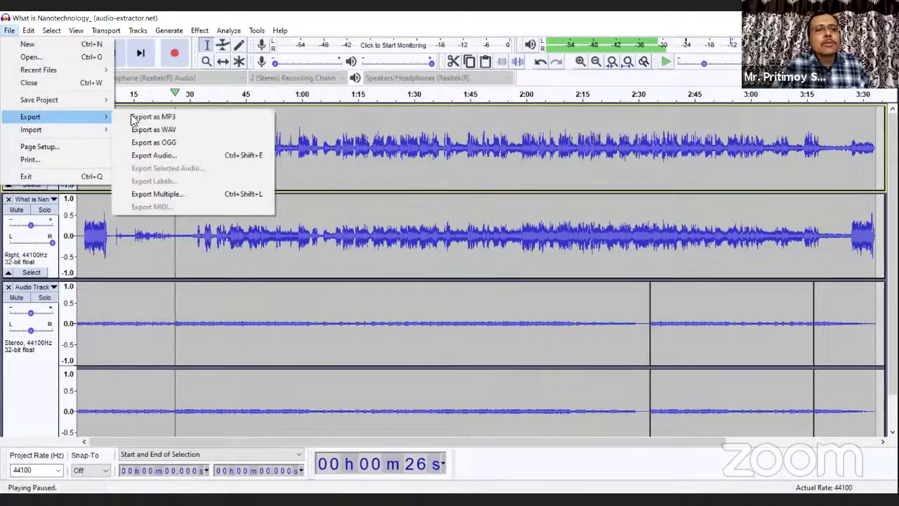
{"action": "left_click", "coordinate": [165, 118]}
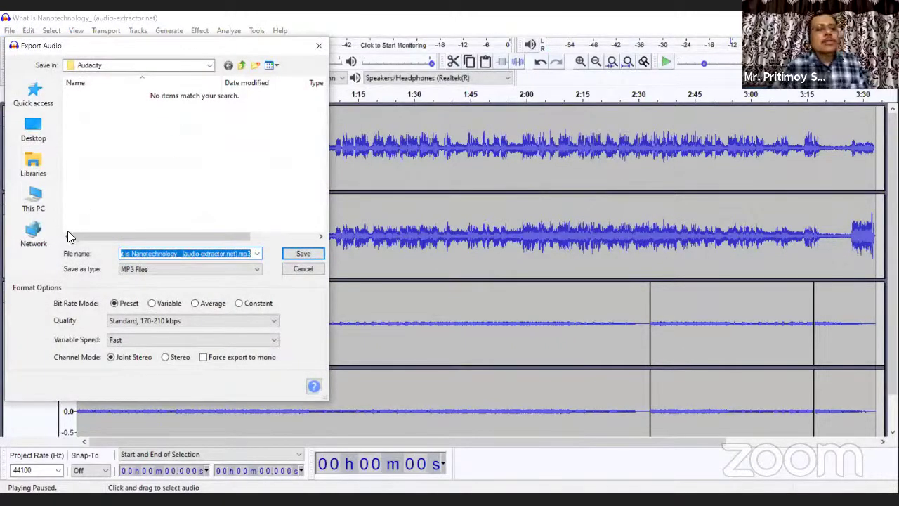
{"action": "left_click", "coordinate": [40, 200]}
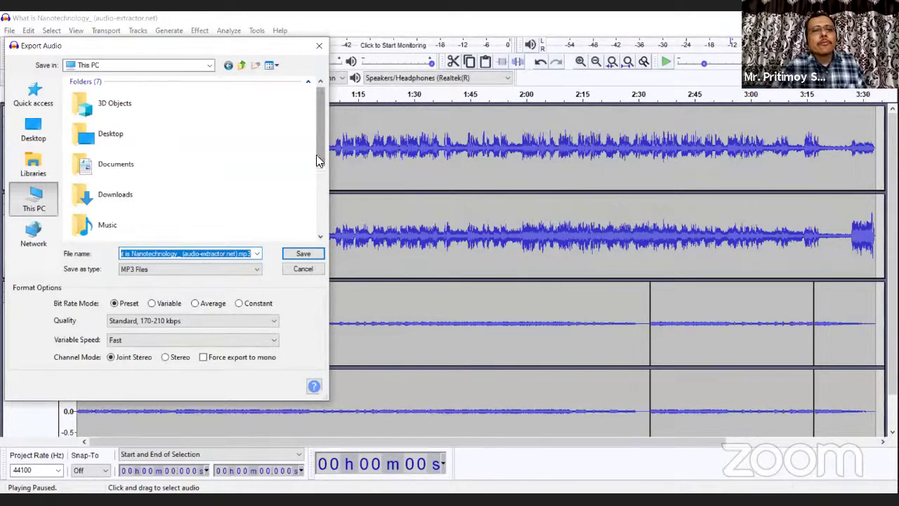
{"action": "left_click_drag", "start_coordinate": [316, 155], "coordinate": [316, 201]}
{"action": "double_click", "coordinate": [89, 227]}
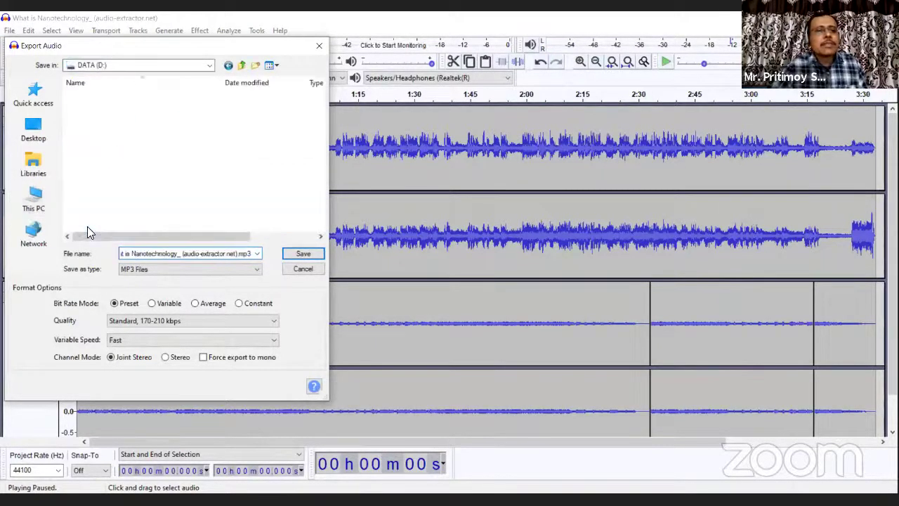
{"action": "left_click_drag", "start_coordinate": [323, 92], "coordinate": [324, 204]}
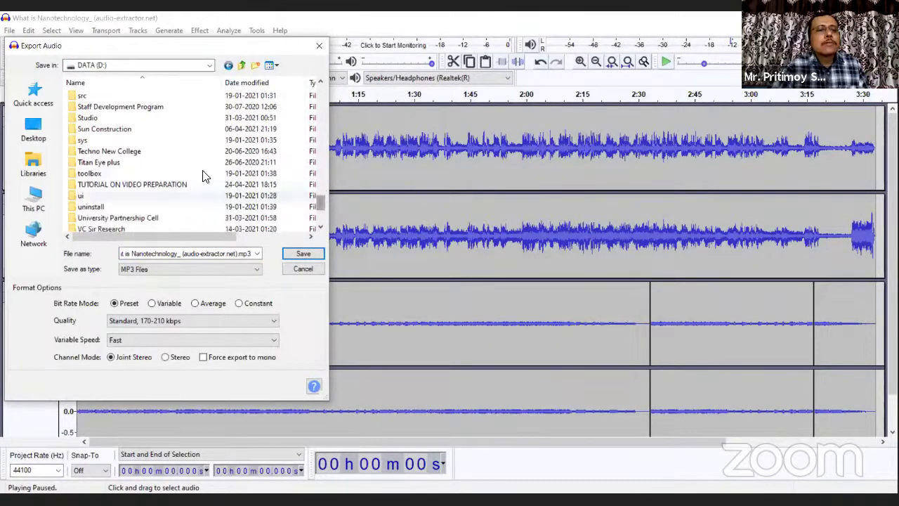
{"action": "double_click", "coordinate": [179, 186]}
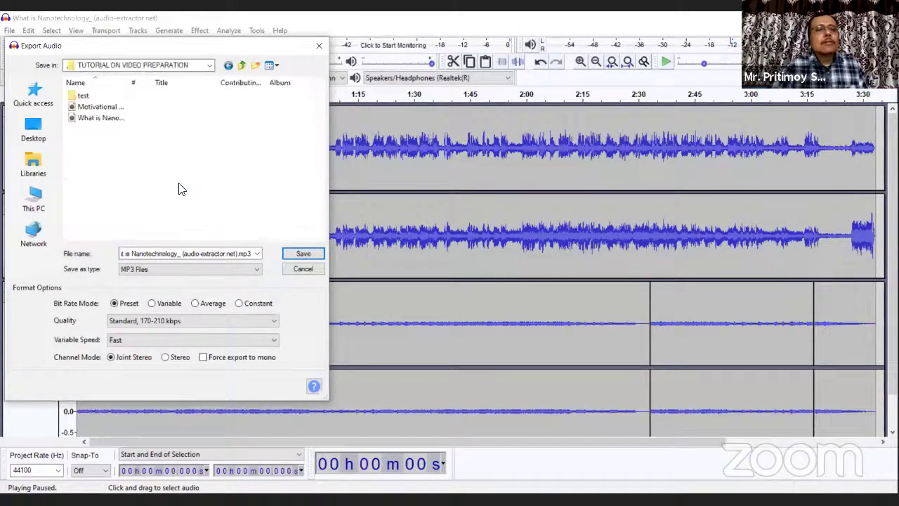
Step: Name the export What is Nanotechnology_ WITH BACKGROUND, removing the audio-extractor.net suffix, and save it
{"action": "left_click", "coordinate": [184, 254]}
{"action": "left_click", "coordinate": [184, 254]}
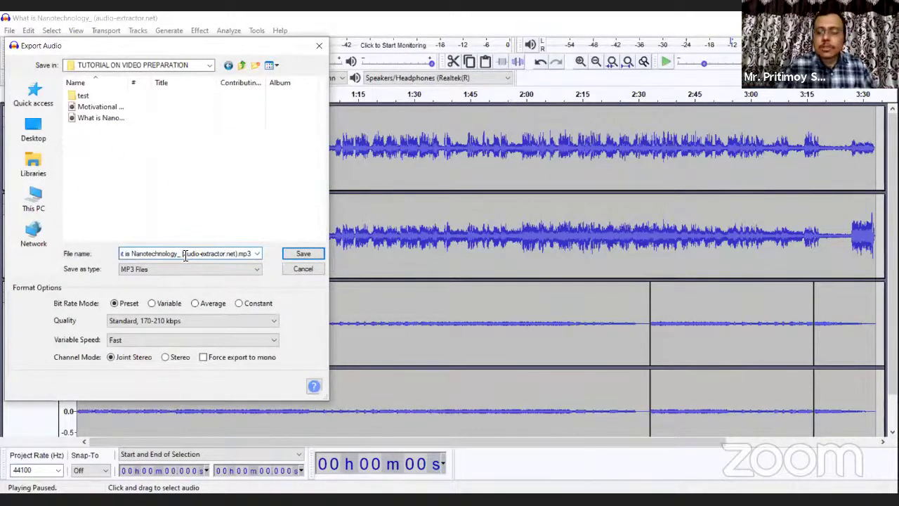
{"action": "key", "text": "Delete"}
{"action": "key", "text": "Delete"}
{"action": "key", "text": "Delete"}
{"action": "key", "text": "Delete"}
{"action": "key", "text": "Delete"}
{"action": "key", "text": "Delete"}
{"action": "key", "text": "Delete"}
{"action": "key", "text": "Delete"}
{"action": "key", "text": "Delete"}
{"action": "key", "text": "Delete"}
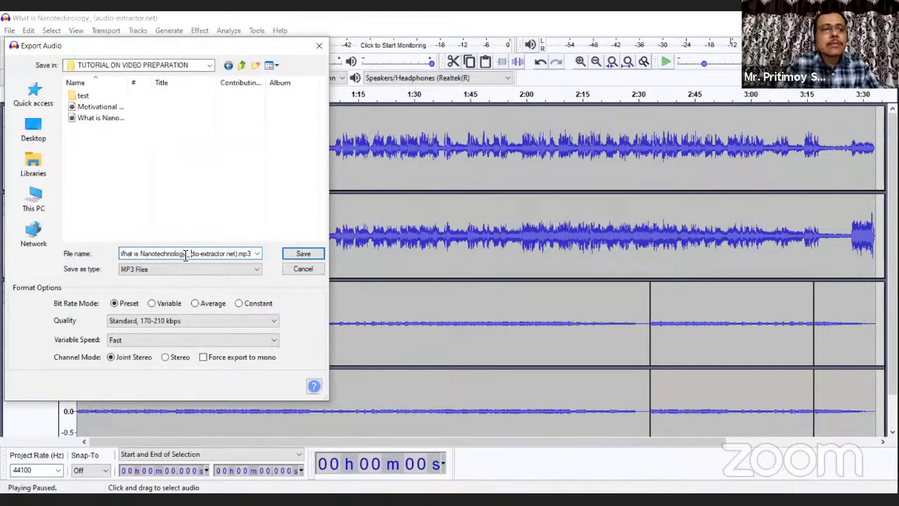
{"action": "key", "text": "Delete"}
{"action": "key", "text": "Delete"}
{"action": "key", "text": "Delete"}
{"action": "key", "text": "Delete"}
{"action": "key", "text": "Delete"}
{"action": "key", "text": "Delete"}
{"action": "key", "text": "Delete"}
{"action": "key", "text": "Delete"}
{"action": "key", "text": "Delete"}
{"action": "key", "text": "Delete"}
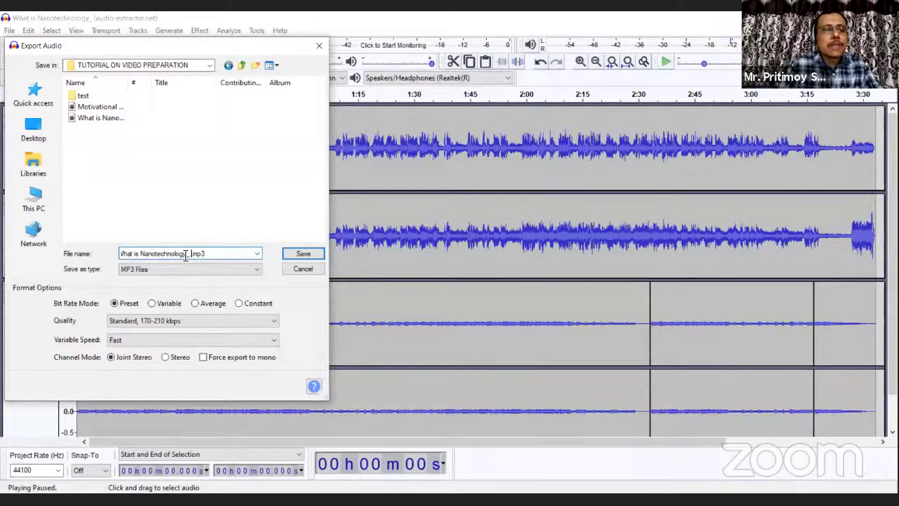
{"action": "type", "text": "WITH BAC"}
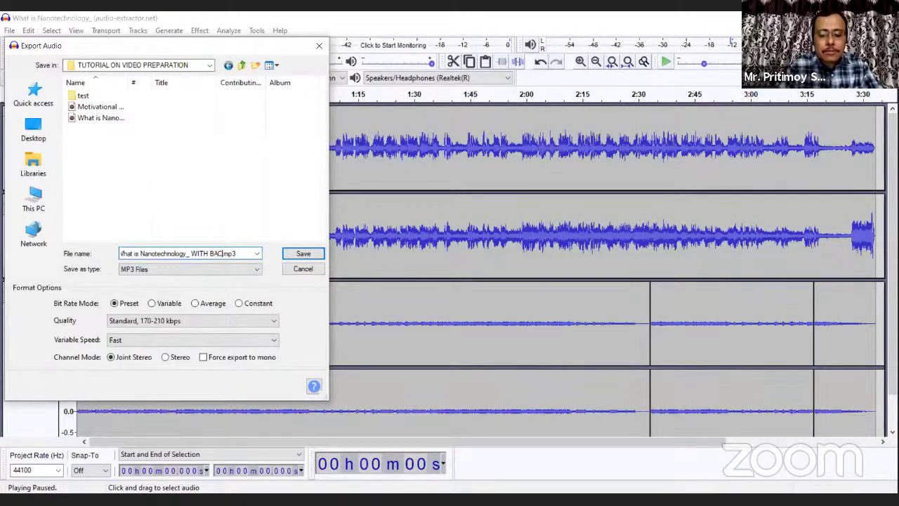
{"action": "type", "text": "KG"}
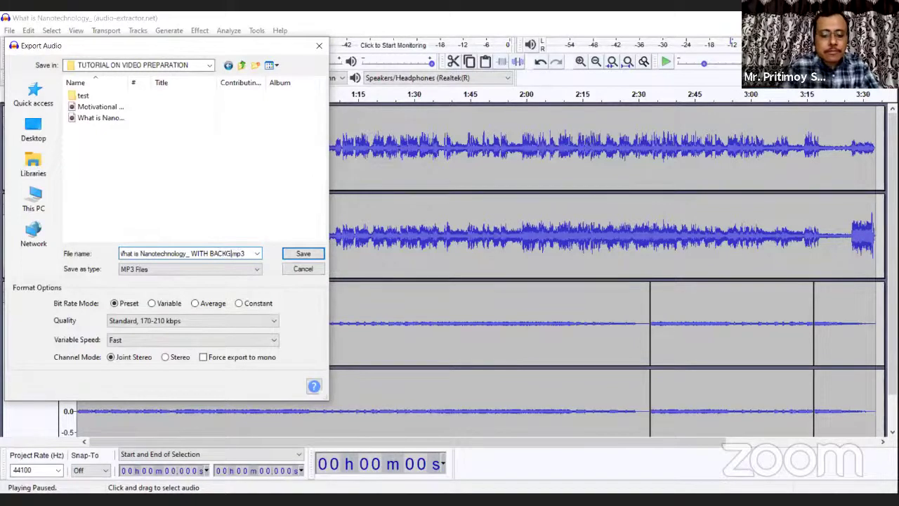
{"action": "type", "text": "ROUND"}
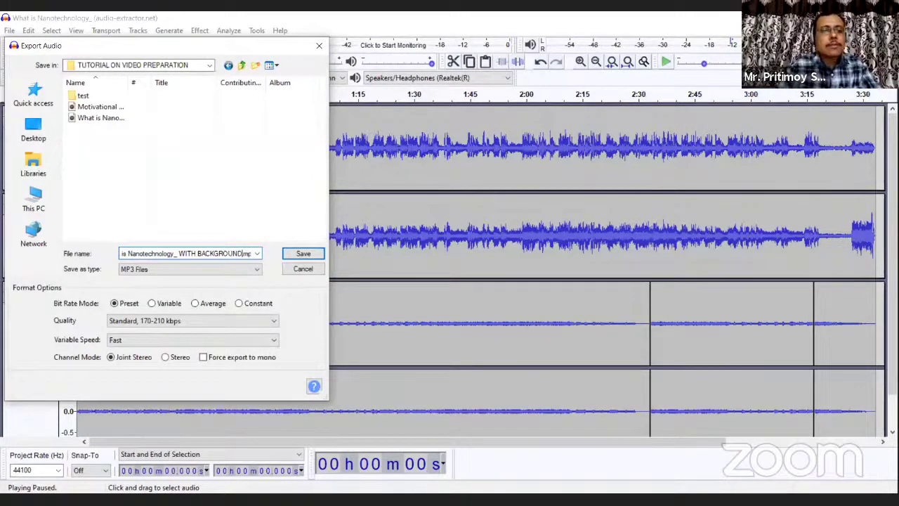
{"action": "left_click", "coordinate": [302, 255]}
{"action": "left_click", "coordinate": [302, 256]}
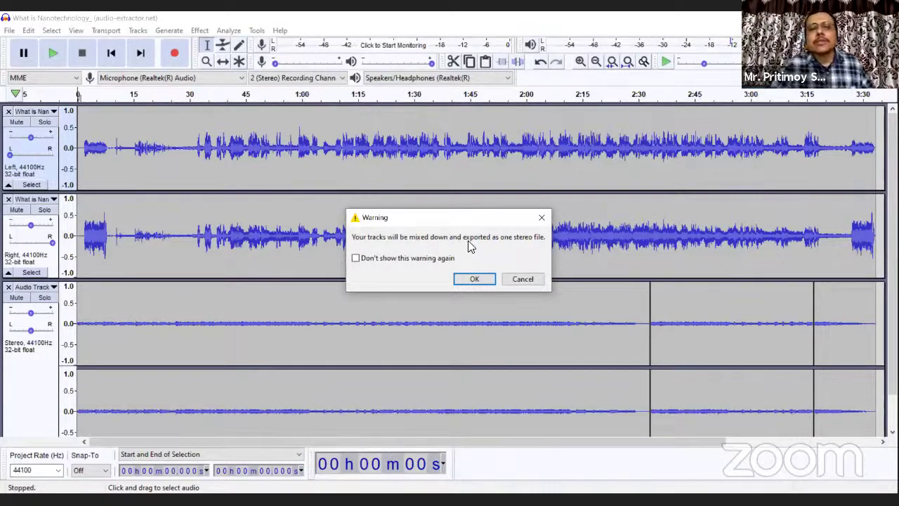
Step: Accept the mixdown to one stereo file, set the Artist Name tag to MAKAUT and complete the export
{"action": "left_click", "coordinate": [483, 283]}
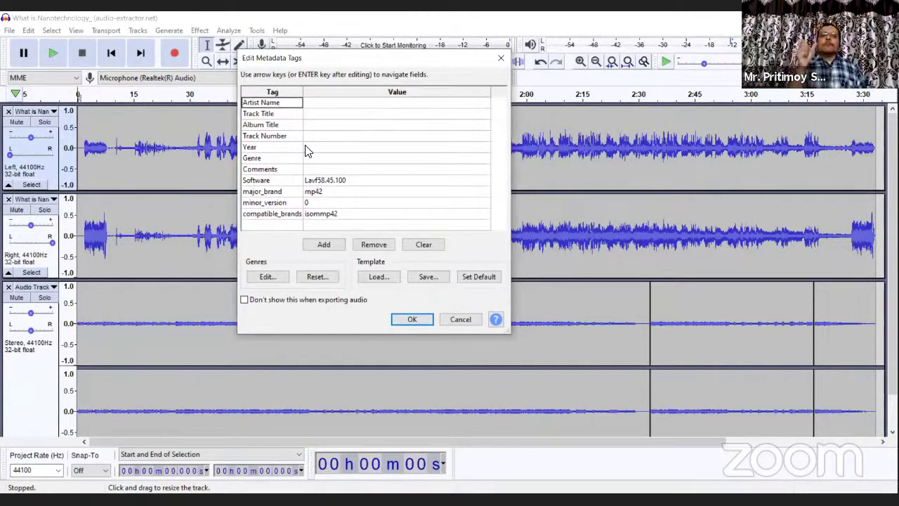
{"action": "left_click", "coordinate": [322, 104]}
{"action": "type", "text": "MAKAUT"}
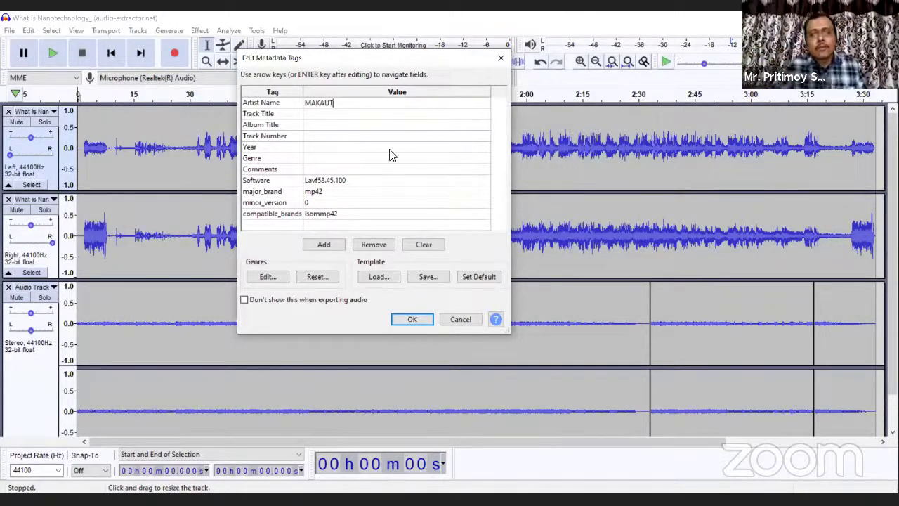
{"action": "left_click", "coordinate": [422, 320]}
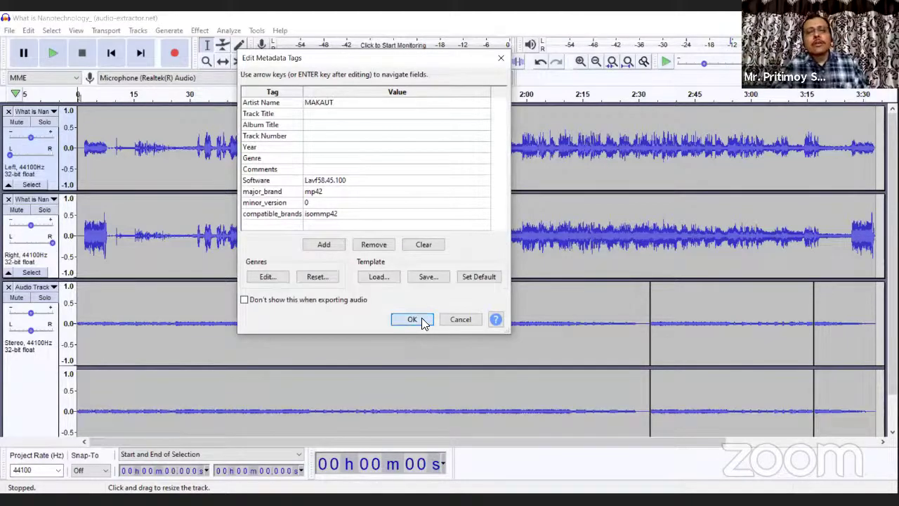
{"action": "left_click", "coordinate": [412, 320]}
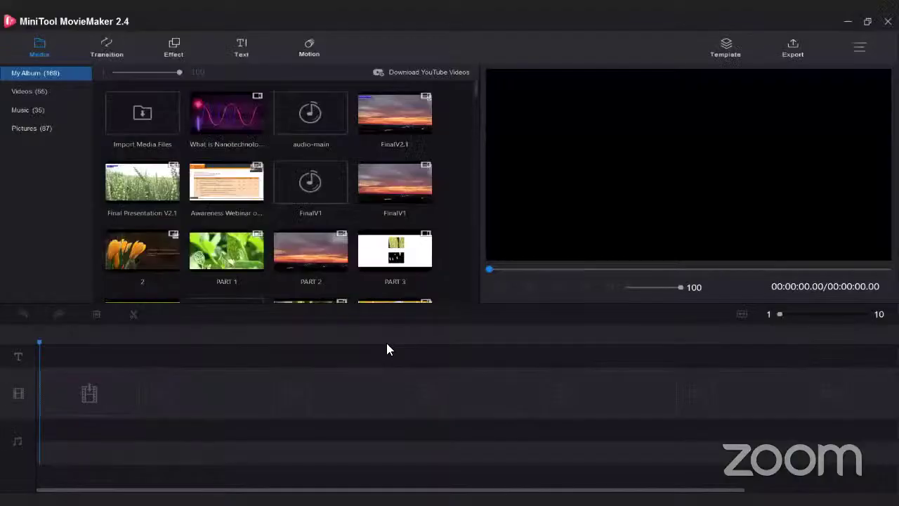
Step: In MiniTool MovieMaker, import What is Nanotechnology_.mp4 and add the clip to the video track
{"action": "left_click", "coordinate": [141, 115]}
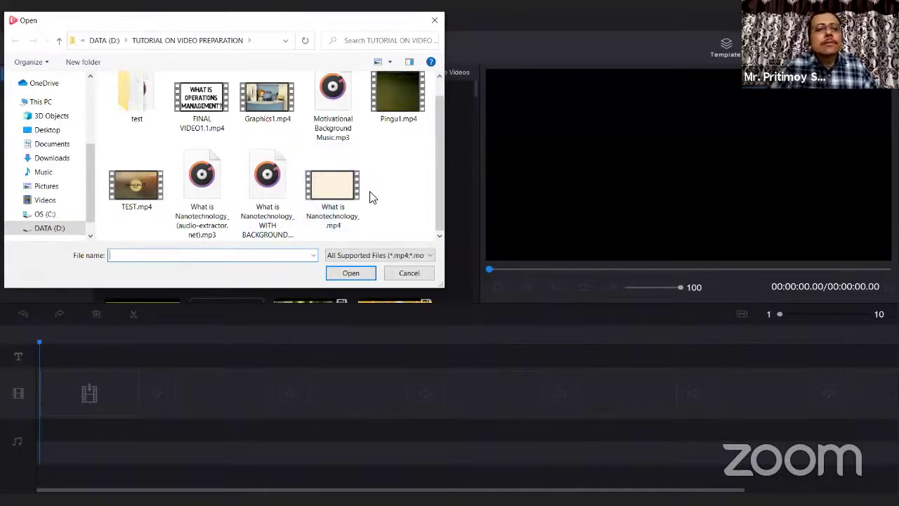
{"action": "left_click", "coordinate": [333, 194]}
{"action": "left_click", "coordinate": [349, 274]}
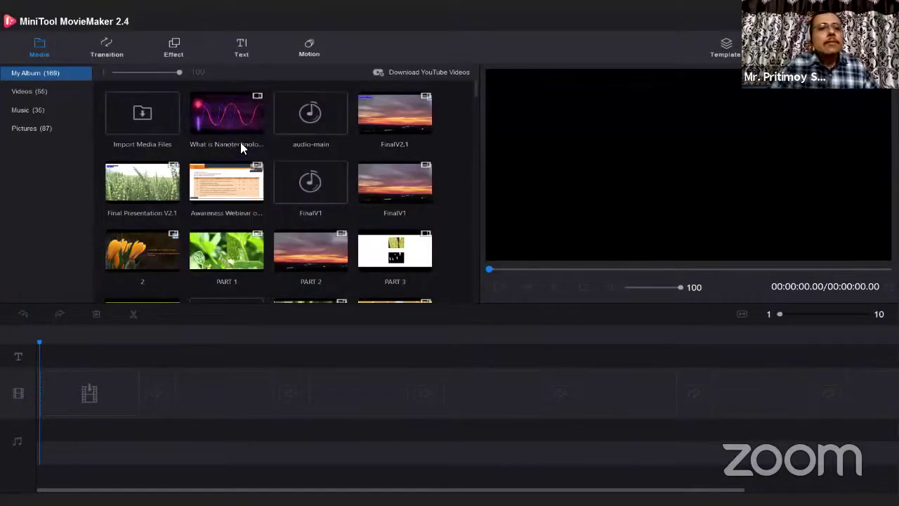
{"action": "left_click", "coordinate": [260, 132]}
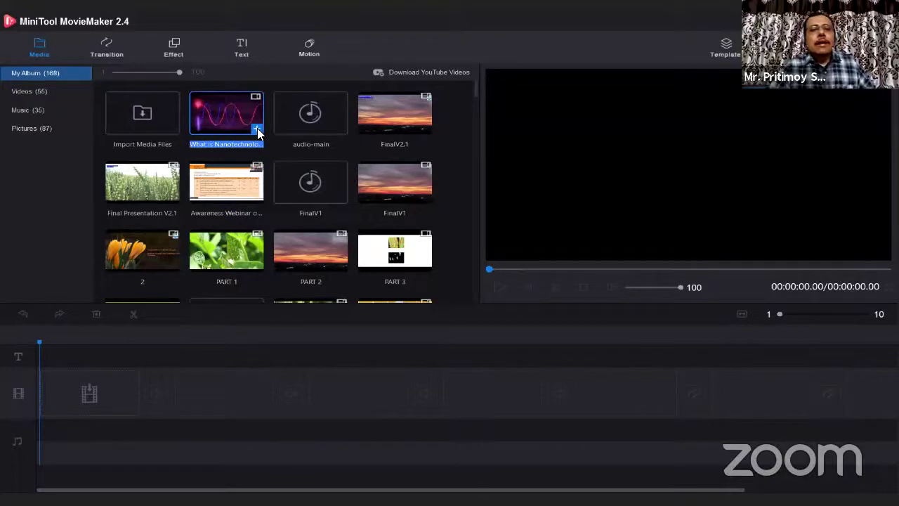
{"action": "left_click", "coordinate": [164, 121]}
{"action": "left_click", "coordinate": [258, 132]}
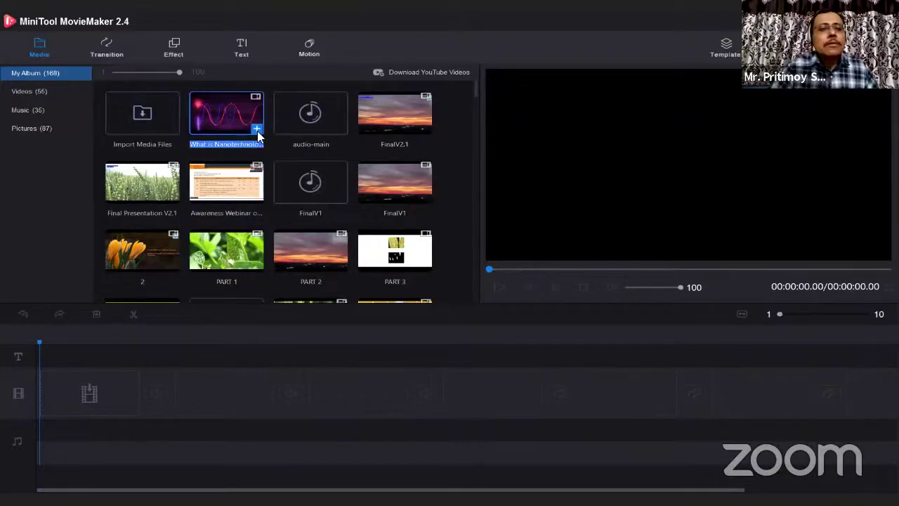
{"action": "left_click", "coordinate": [257, 132]}
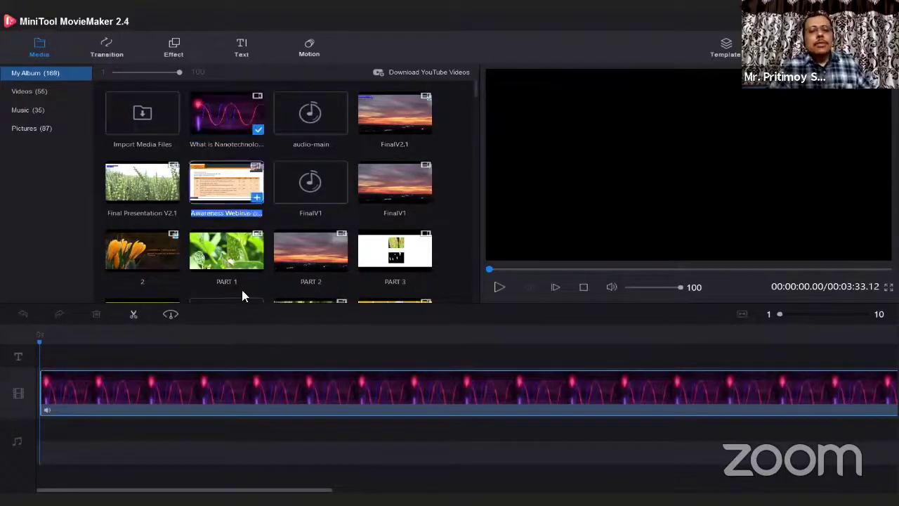
{"action": "left_click", "coordinate": [228, 118]}
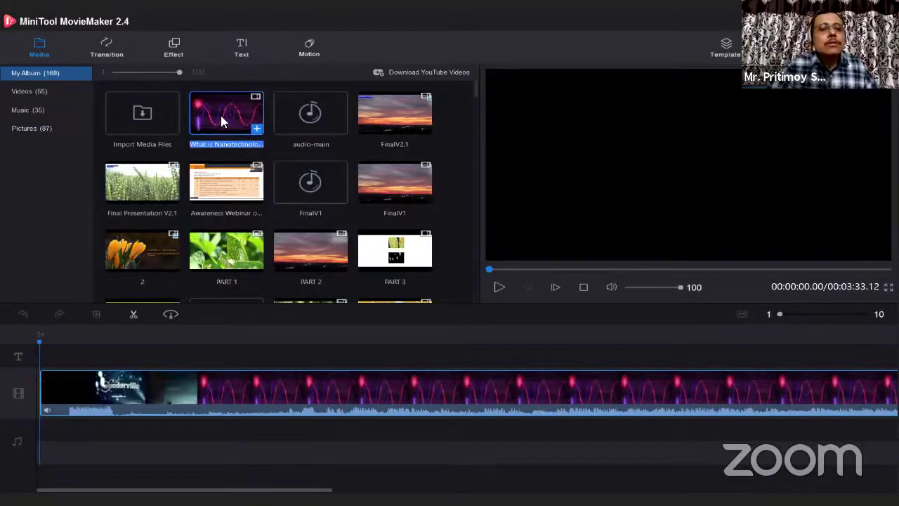
Step: Import TEST.mp4 into the media album and delete the What is Nanotechnology clip from the timeline
{"action": "left_click", "coordinate": [142, 116]}
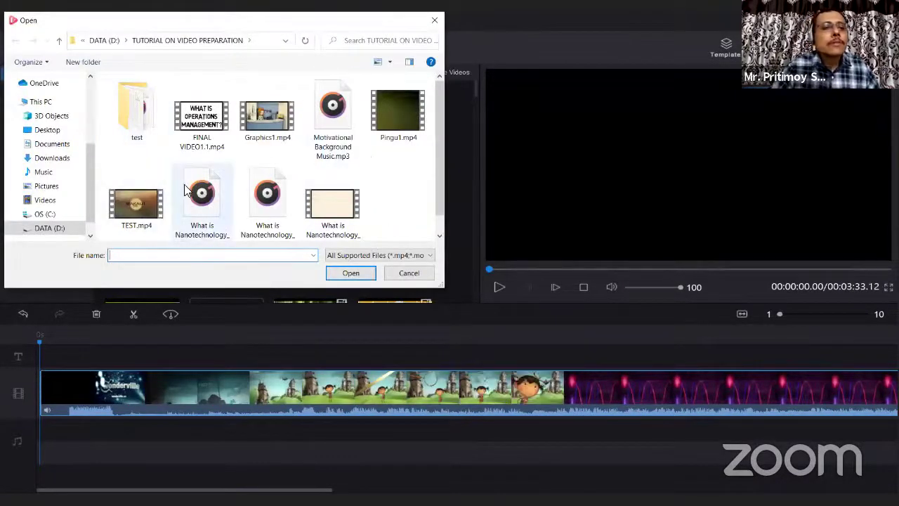
{"action": "left_click", "coordinate": [146, 194]}
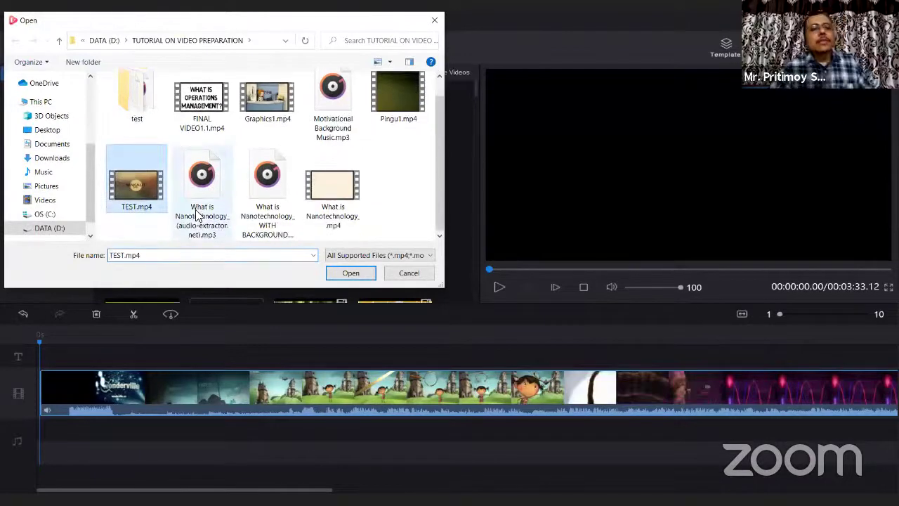
{"action": "left_click", "coordinate": [344, 274]}
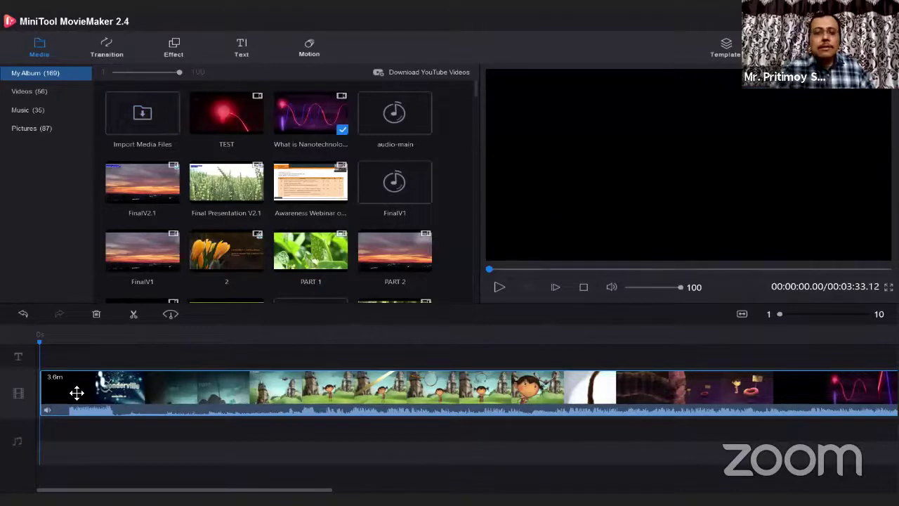
{"action": "right_click", "coordinate": [77, 392]}
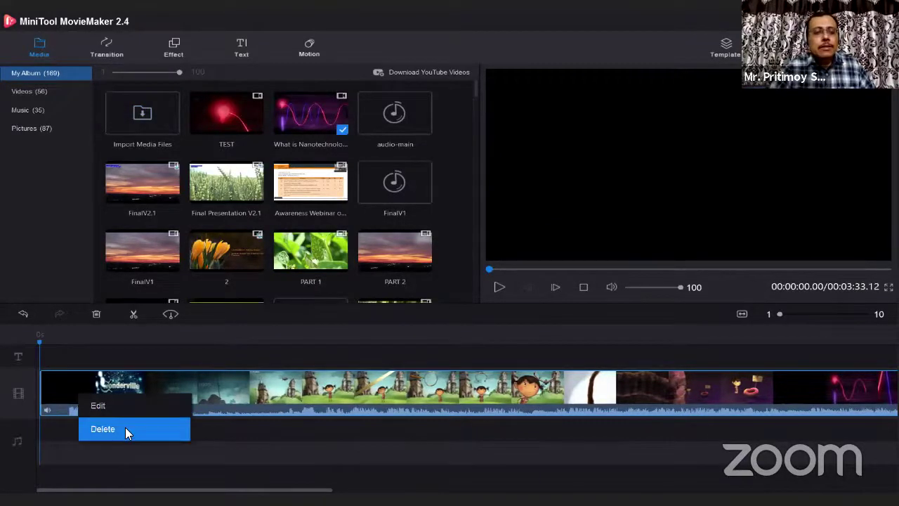
{"action": "left_click", "coordinate": [126, 428]}
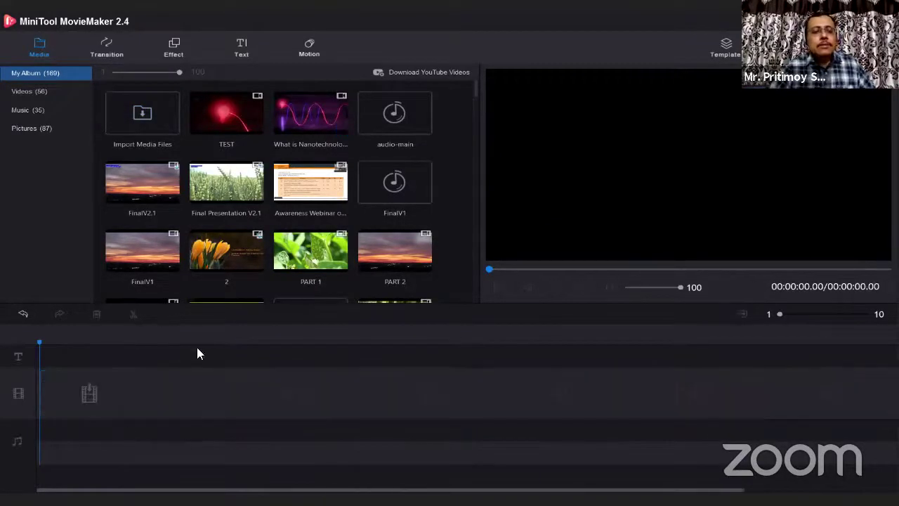
Step: Put the TEST clip on the video track and import What is Nanotechnology_ WITH BACKGROUND.mp3 onto the start of the audio track
{"action": "left_click", "coordinate": [257, 130]}
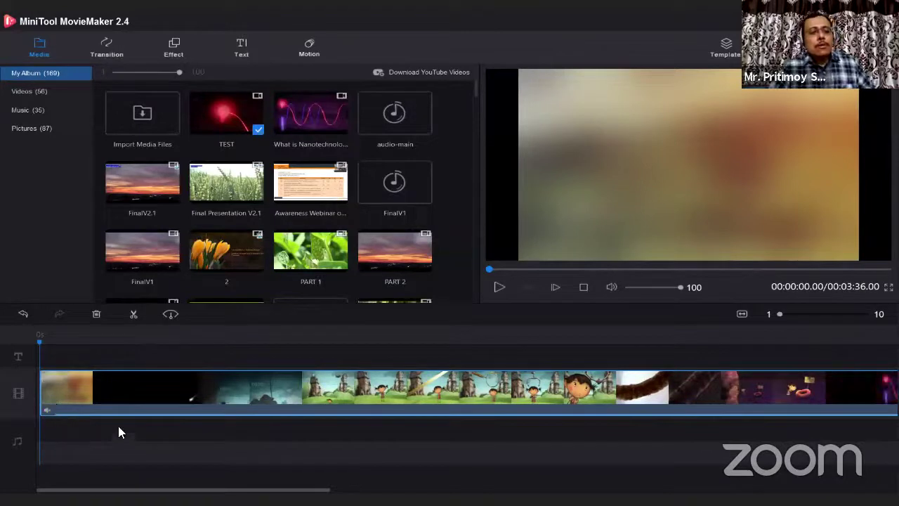
{"action": "left_click", "coordinate": [143, 130]}
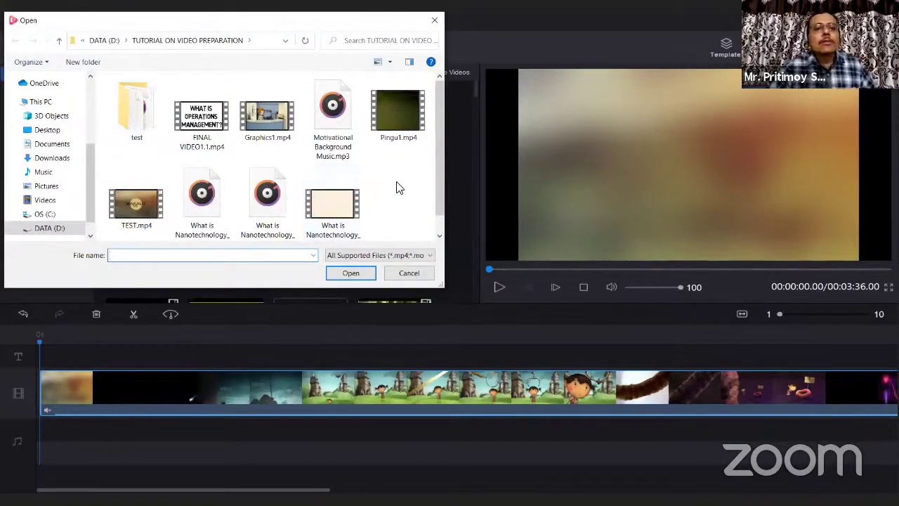
{"action": "scroll", "coordinate": [396, 188], "scroll_direction": "down", "scroll_amount": 1}
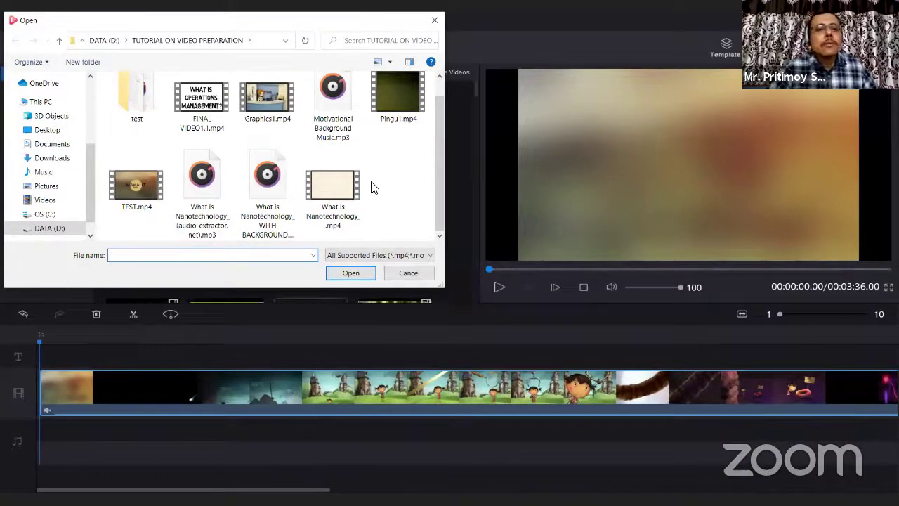
{"action": "left_click", "coordinate": [266, 193]}
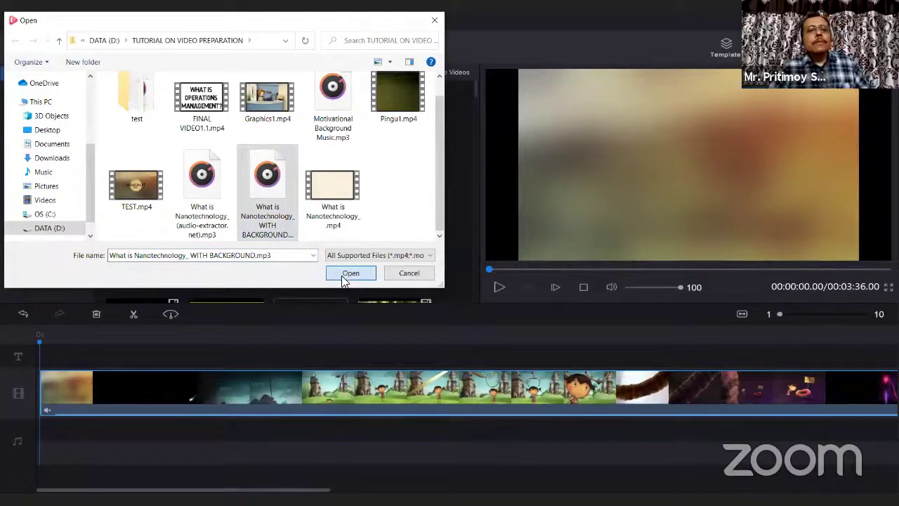
{"action": "left_click", "coordinate": [350, 273]}
{"action": "left_click", "coordinate": [235, 114]}
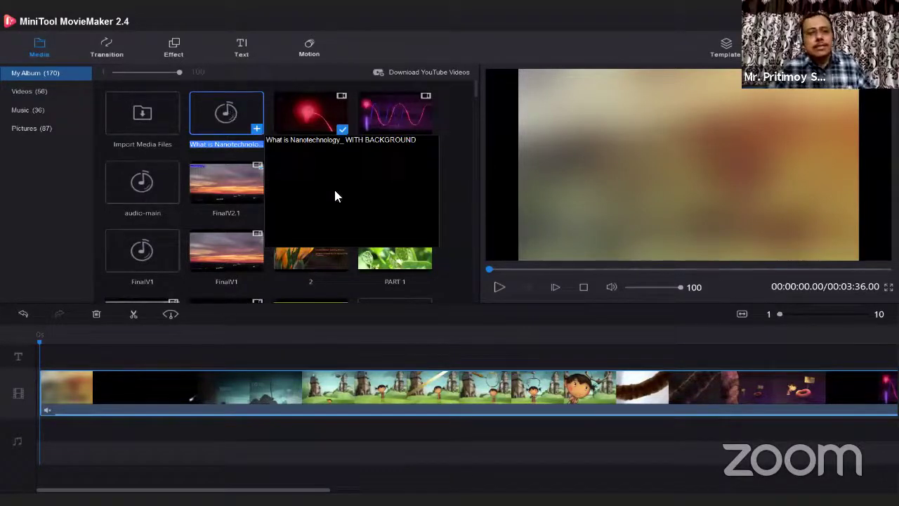
{"action": "left_click_drag", "start_coordinate": [226, 112], "coordinate": [88, 446]}
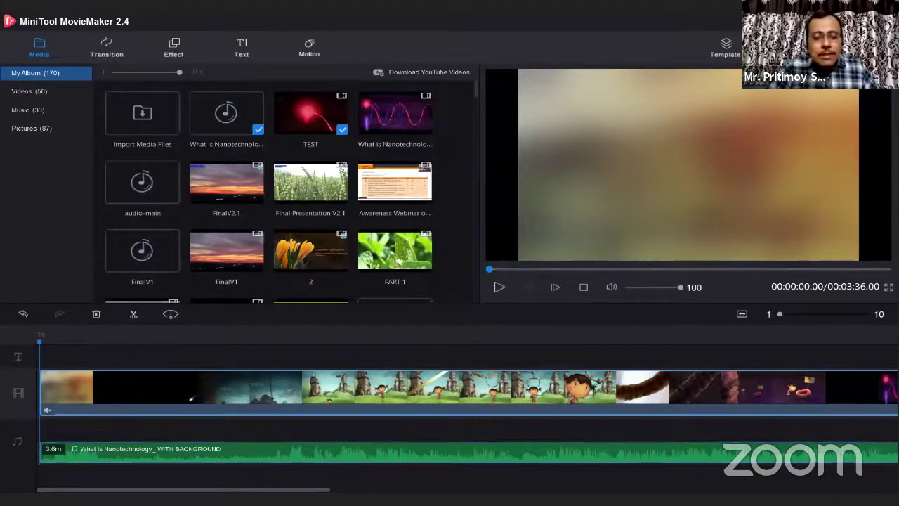
Step: Shift the WITH BACKGROUND audio clip to start about one second into the timeline, checking its end against the video's end
{"action": "scroll", "coordinate": [449, 393], "scroll_direction": "right", "scroll_amount": 10}
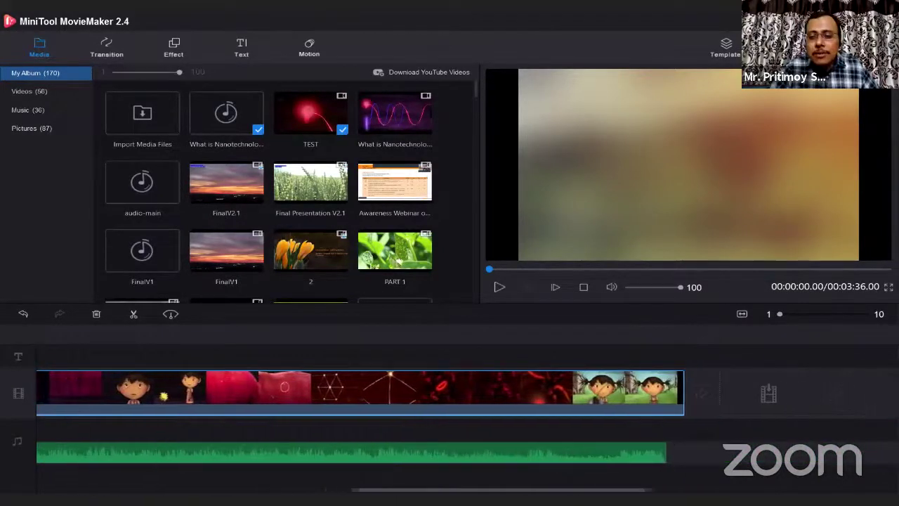
{"action": "scroll", "coordinate": [450, 393], "scroll_direction": "right", "scroll_amount": 5}
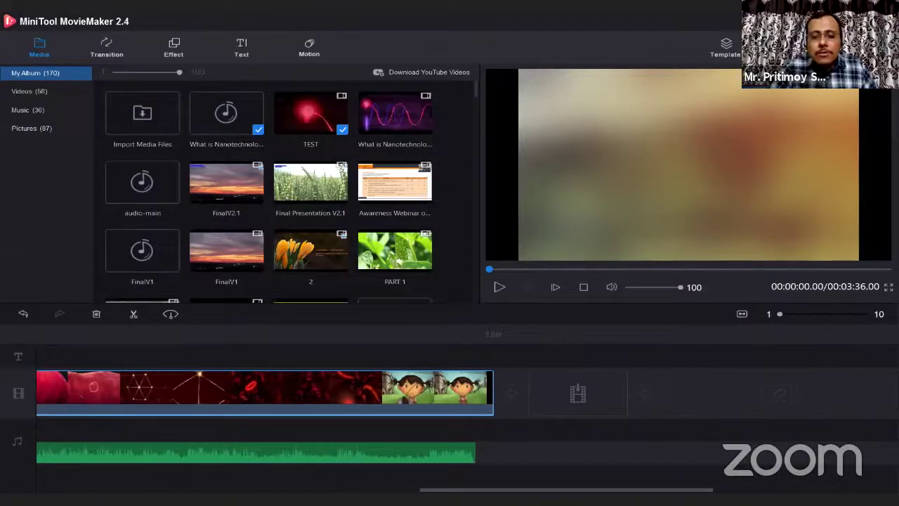
{"action": "scroll", "coordinate": [450, 393], "scroll_direction": "left", "scroll_amount": 15}
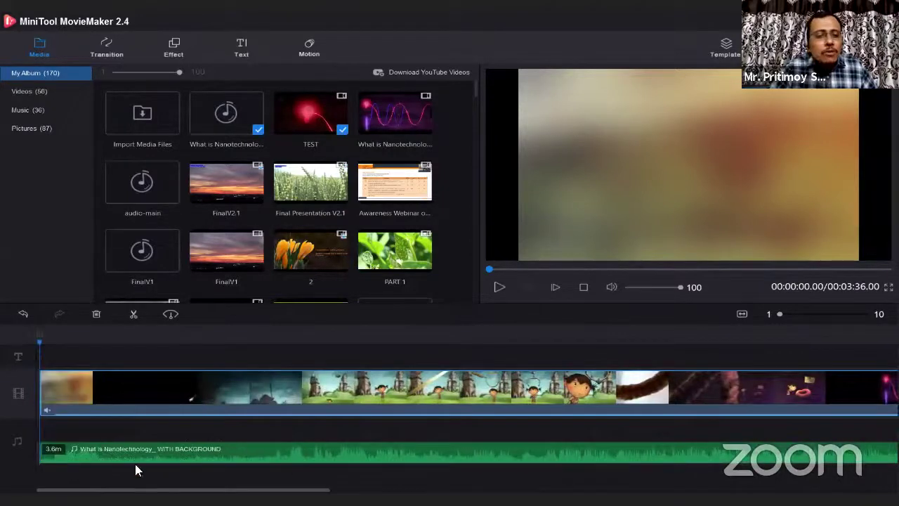
{"action": "scroll", "coordinate": [302, 488], "scroll_direction": "right", "scroll_amount": 1}
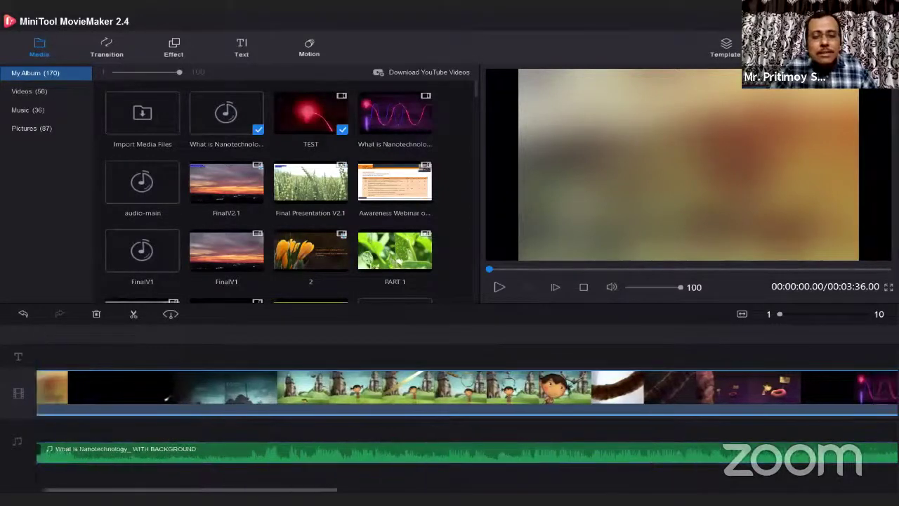
{"action": "scroll", "coordinate": [517, 413], "scroll_direction": "right", "scroll_amount": 10}
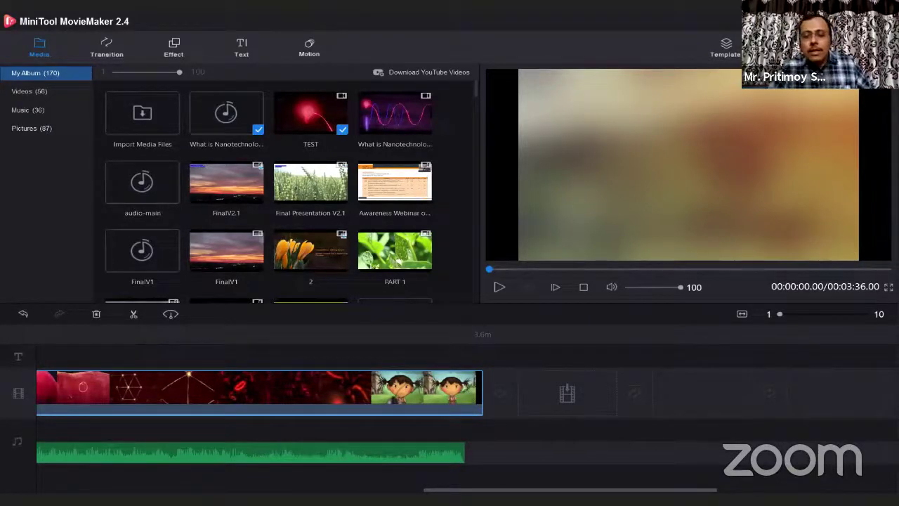
{"action": "left_click_drag", "start_coordinate": [531, 490], "coordinate": [127, 475]}
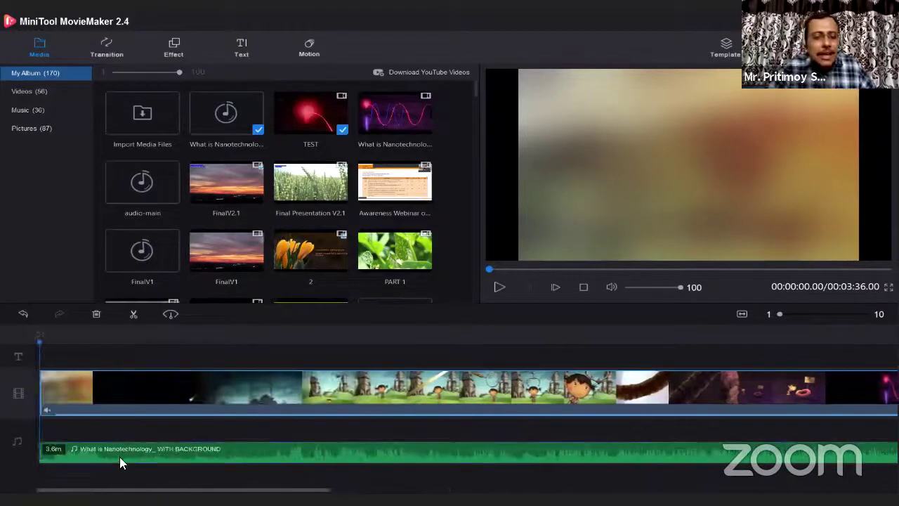
{"action": "left_click", "coordinate": [121, 455]}
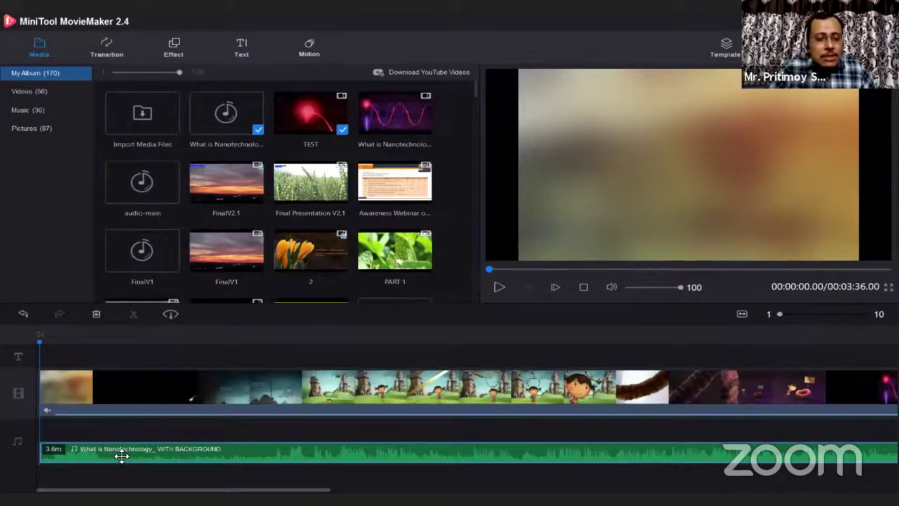
{"action": "left_click_drag", "start_coordinate": [121, 456], "coordinate": [129, 456]}
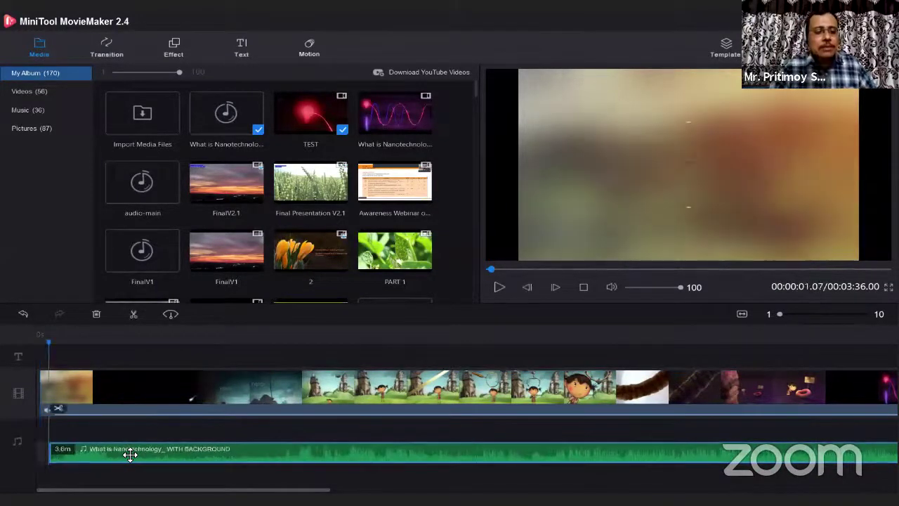
{"action": "scroll", "coordinate": [58, 408], "scroll_direction": "right", "scroll_amount": 10}
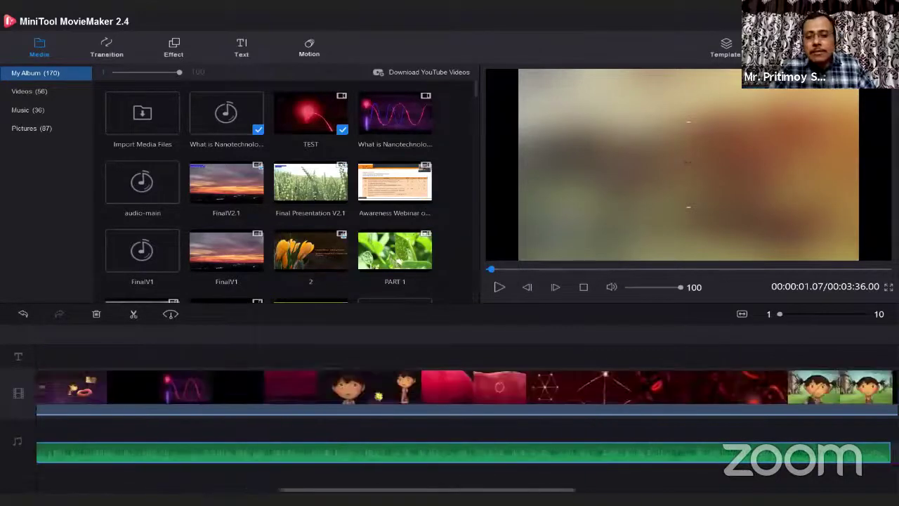
{"action": "scroll", "coordinate": [313, 481], "scroll_direction": "left", "scroll_amount": 10}
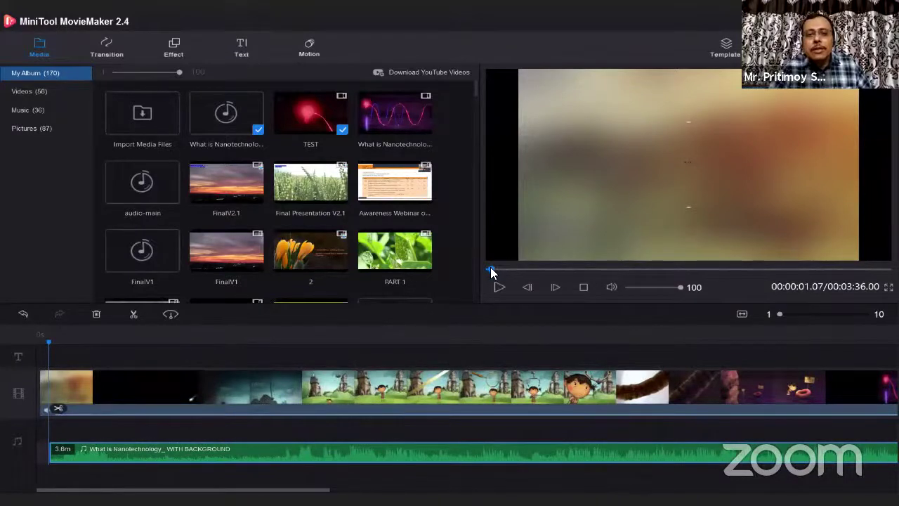
Step: Return the playhead to the beginning, play the combined video and audio, and pause the preview
{"action": "left_click_drag", "start_coordinate": [491, 270], "coordinate": [485, 268]}
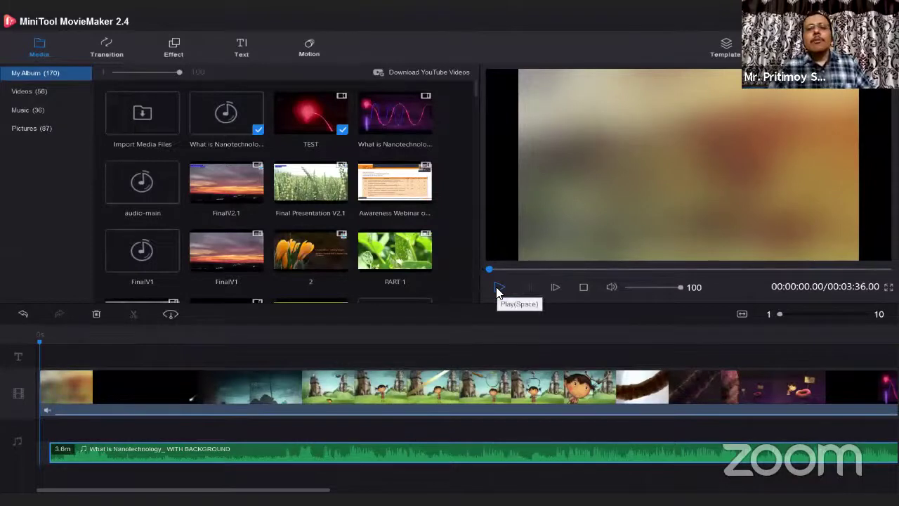
{"action": "left_click", "coordinate": [498, 289]}
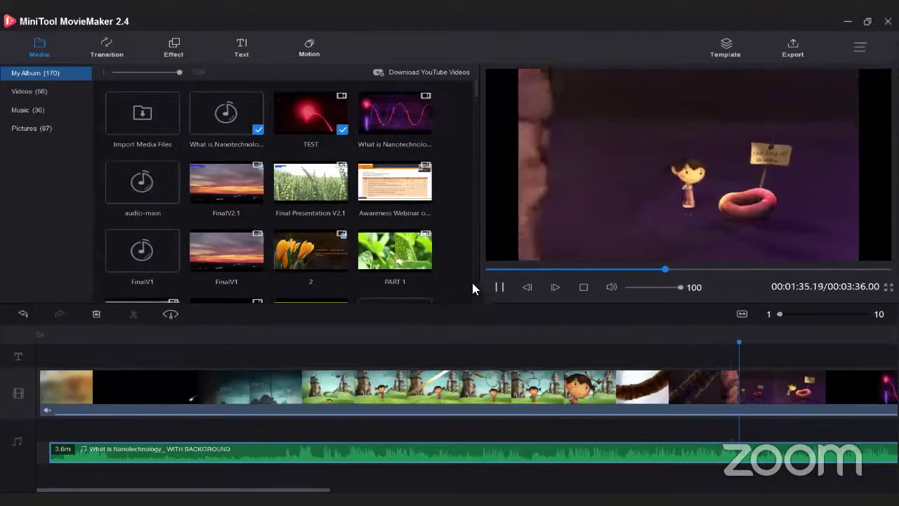
{"action": "left_click", "coordinate": [498, 287]}
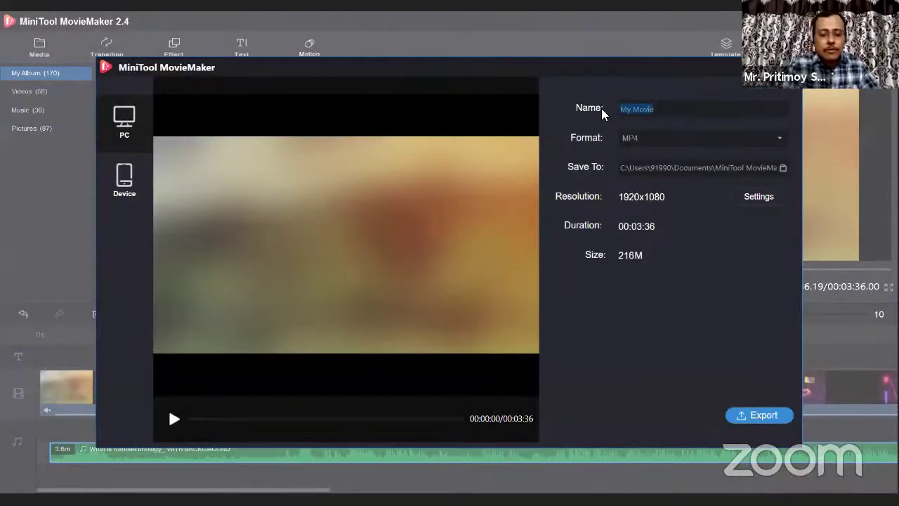
Step: Name the movie export Final Video and choose the TUTORIAL ON VIDEO PREPARATION folder on DATA (D:) as its destination
{"action": "type", "text": "Final "}
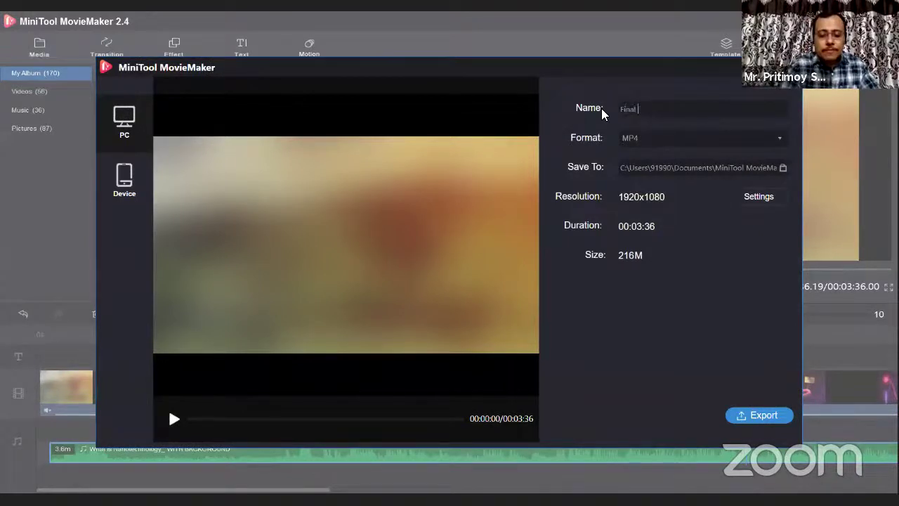
{"action": "type", "text": "Video"}
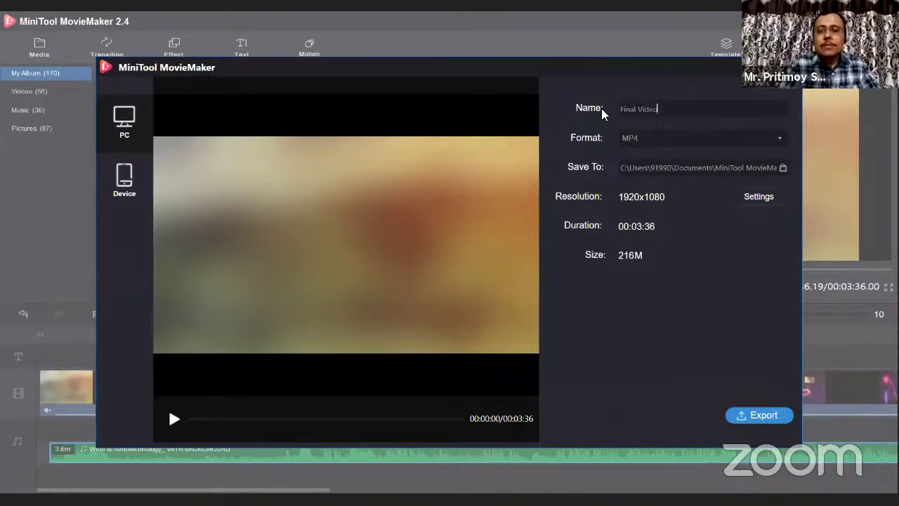
{"action": "left_click", "coordinate": [783, 168]}
{"action": "scroll", "coordinate": [183, 211], "scroll_direction": "down", "scroll_amount": 5}
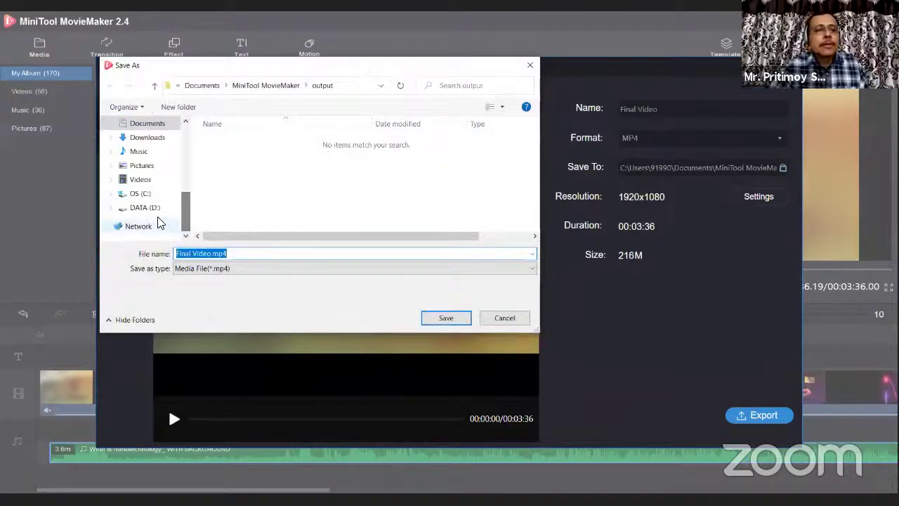
{"action": "left_click", "coordinate": [156, 209]}
{"action": "scroll", "coordinate": [232, 200], "scroll_direction": "down", "scroll_amount": 5}
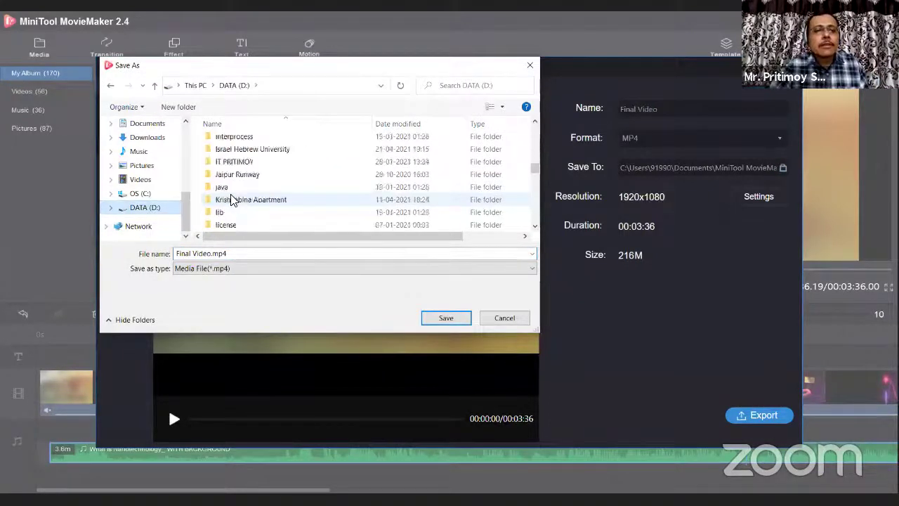
{"action": "scroll", "coordinate": [232, 199], "scroll_direction": "down", "scroll_amount": 15}
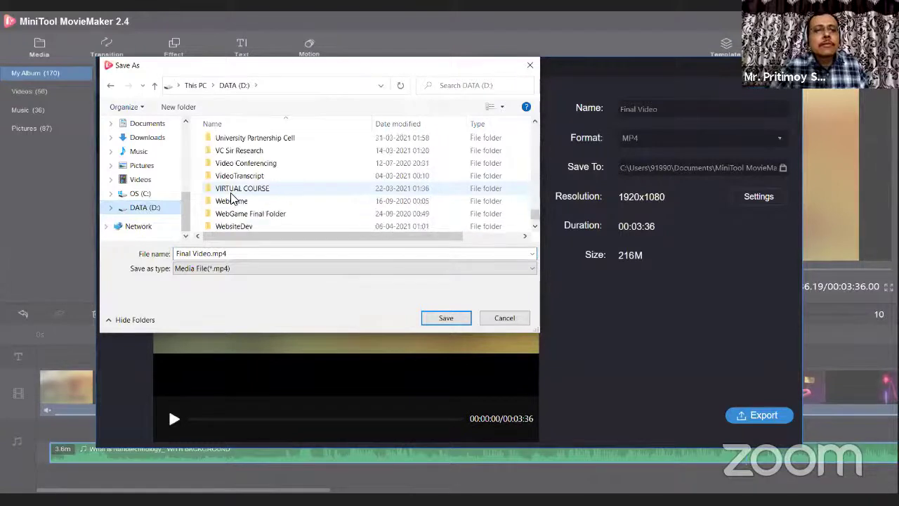
{"action": "scroll", "coordinate": [232, 200], "scroll_direction": "up", "scroll_amount": 2}
{"action": "double_click", "coordinate": [245, 177]}
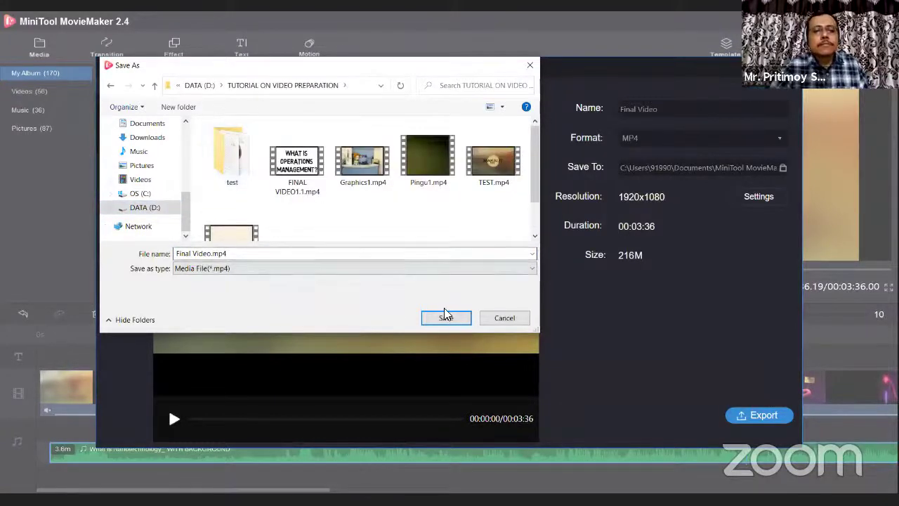
Step: Try to save the export file as Final Video1.1.mp4, declining to replace the existing file
{"action": "double_click", "coordinate": [216, 255]}
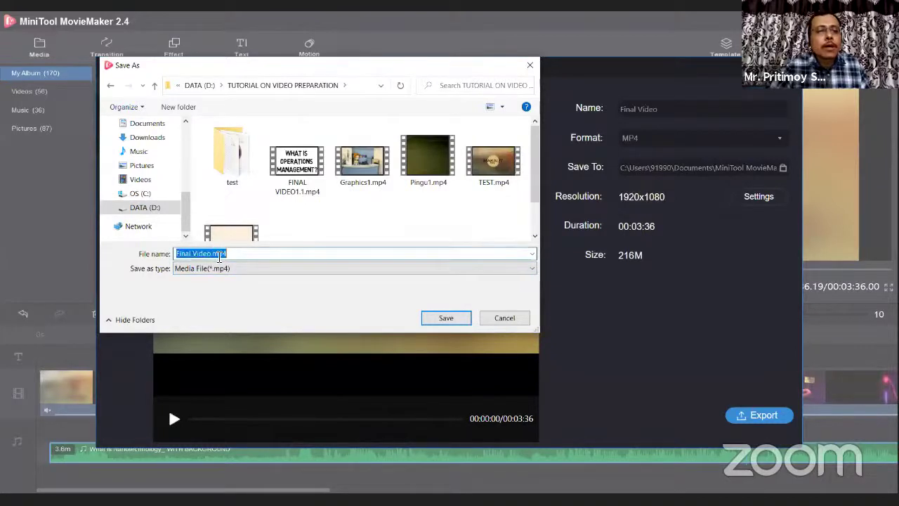
{"action": "left_click", "coordinate": [218, 255]}
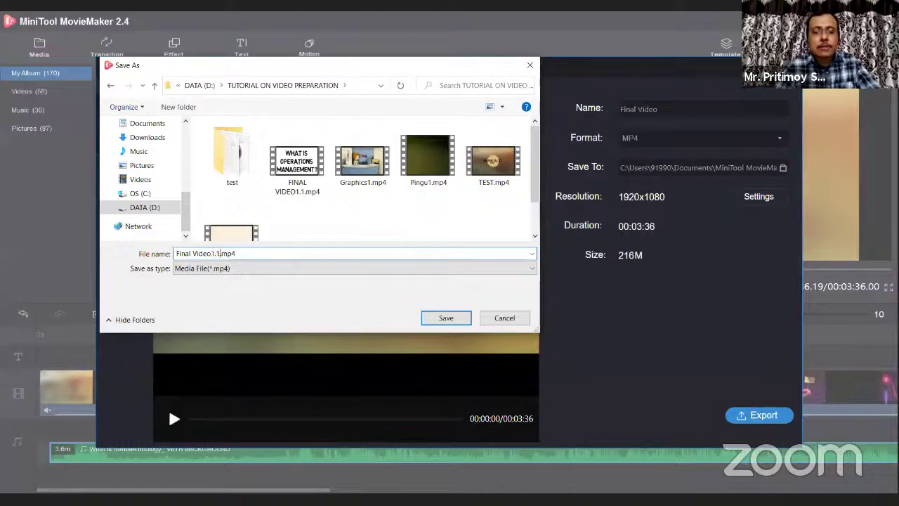
{"action": "left_click", "coordinate": [445, 320]}
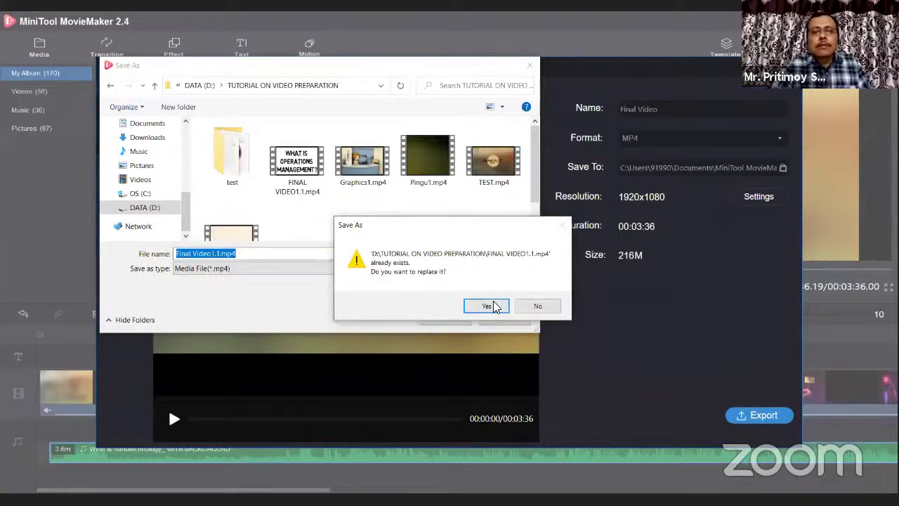
{"action": "left_click", "coordinate": [538, 305]}
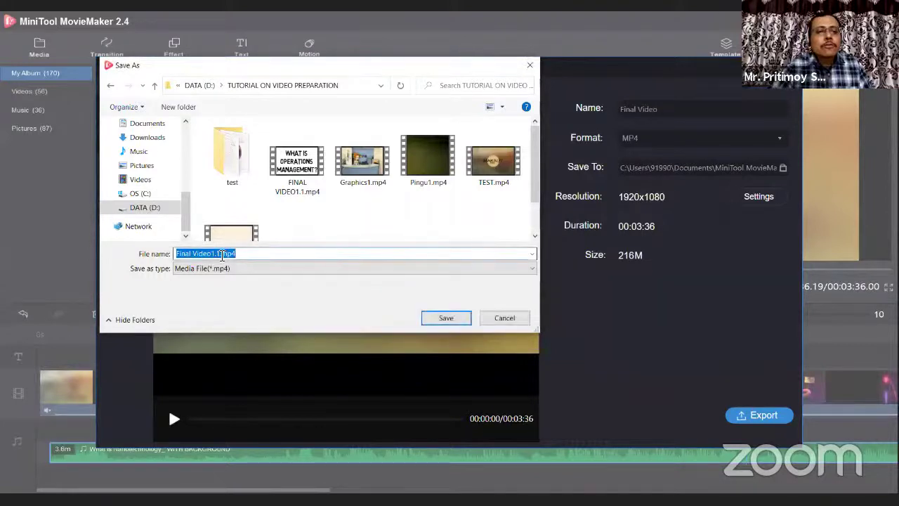
Step: Set the export file name to Final Video1.2.mp4 and save the destination
{"action": "left_click", "coordinate": [223, 255]}
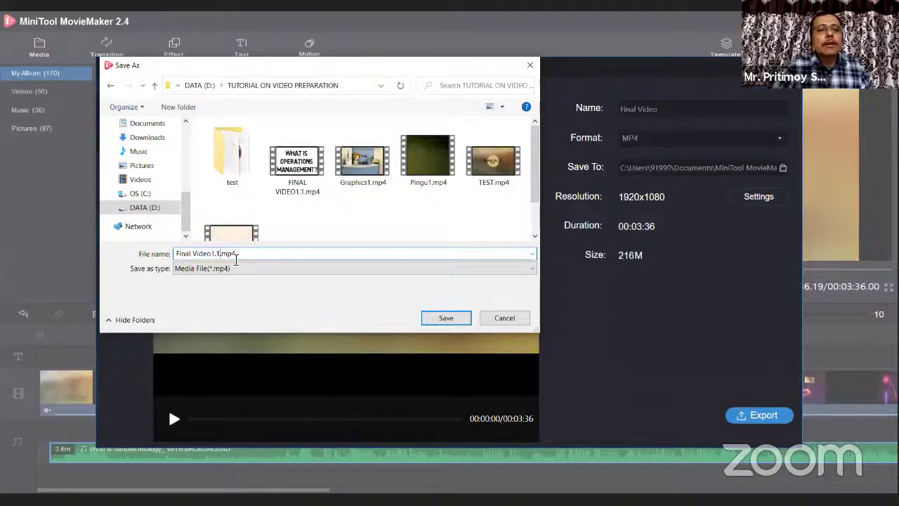
{"action": "key", "text": "BackSpace"}
{"action": "type", "text": "2"}
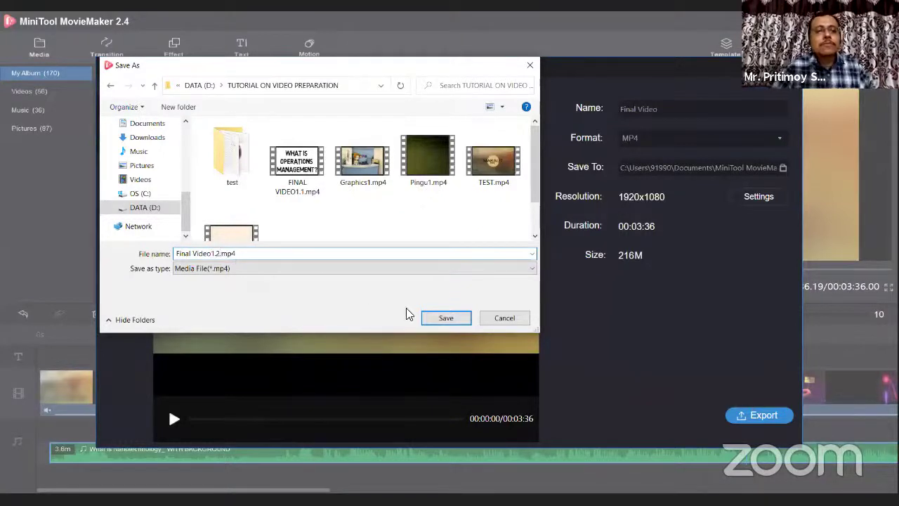
{"action": "left_click", "coordinate": [445, 320]}
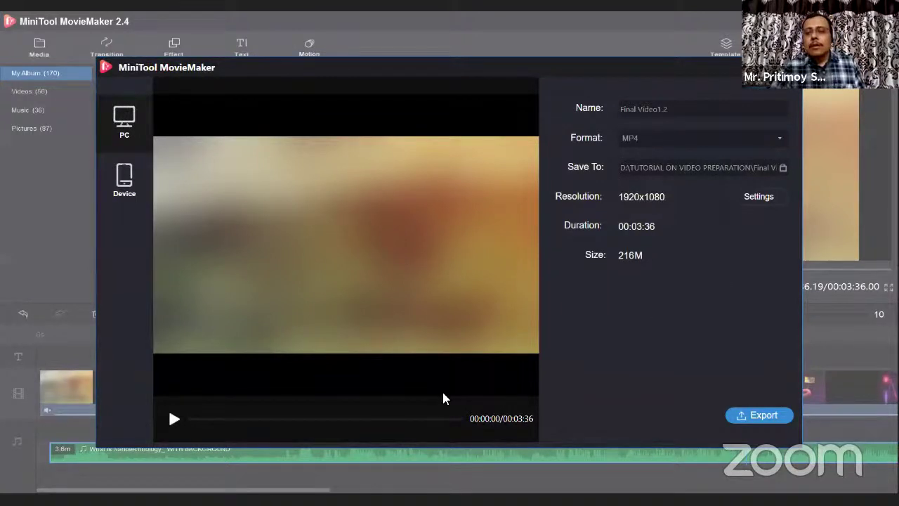
Step: Export the movie as MP4, dismiss the completion notice and minimise the export window
{"action": "left_click", "coordinate": [758, 415]}
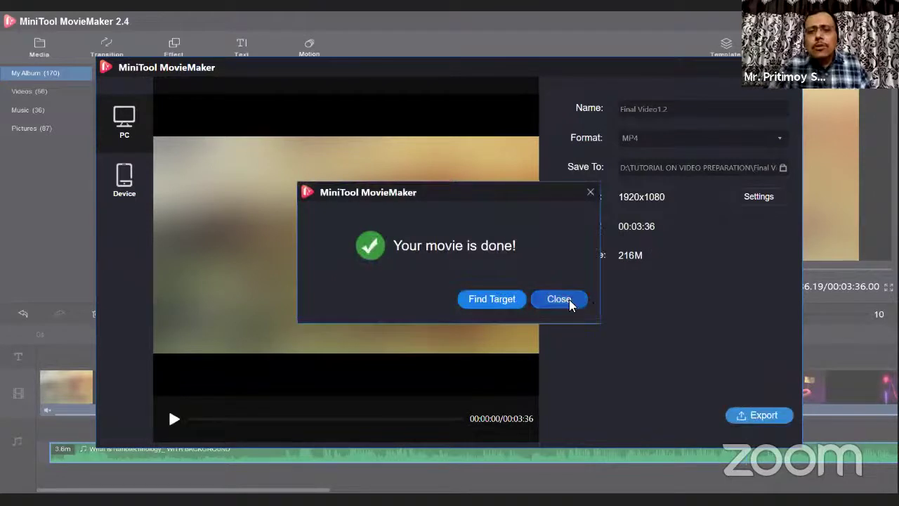
{"action": "left_click", "coordinate": [569, 301]}
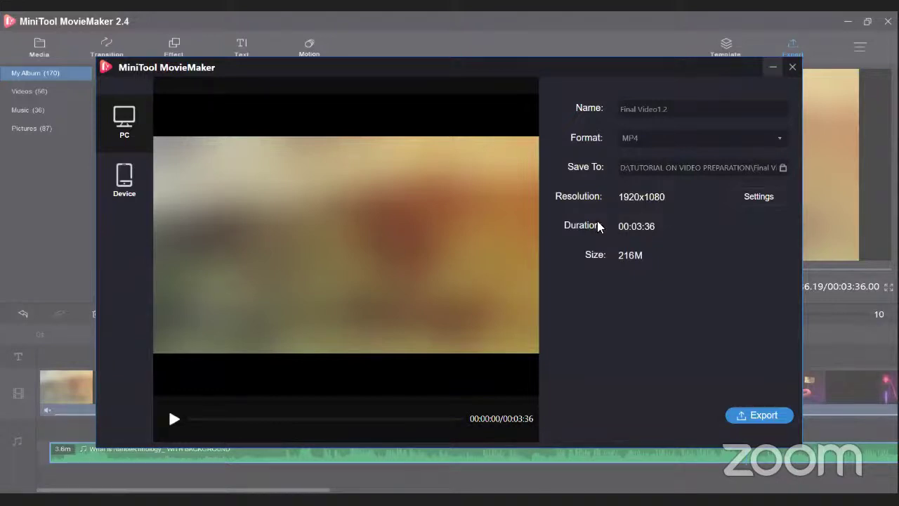
{"action": "left_click", "coordinate": [769, 70]}
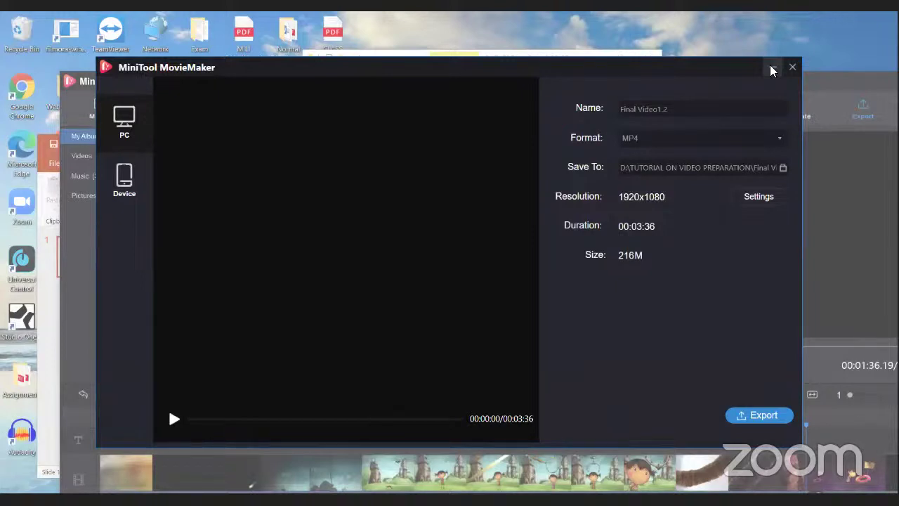
Step: Minimise the movie export window, switch to PowerPoint, maximise Presentation1 and show its insertion tools
{"action": "left_click", "coordinate": [770, 66]}
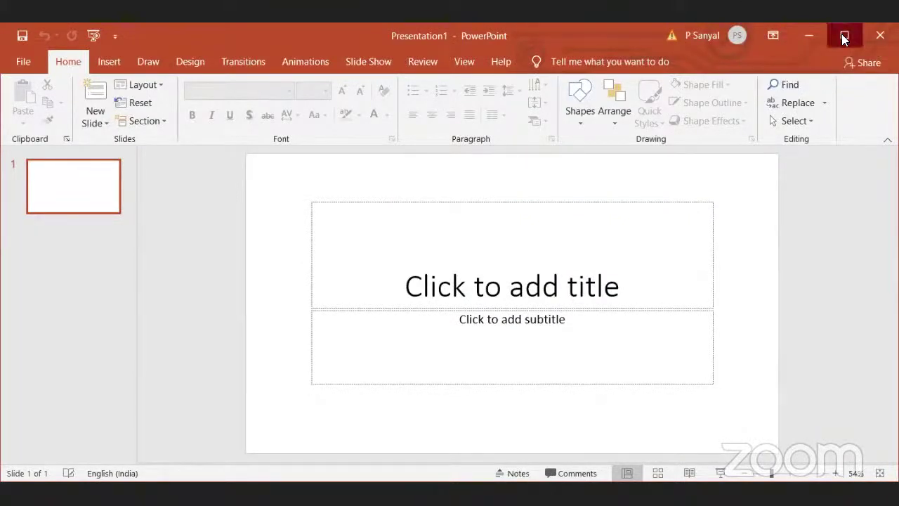
{"action": "left_click", "coordinate": [842, 36]}
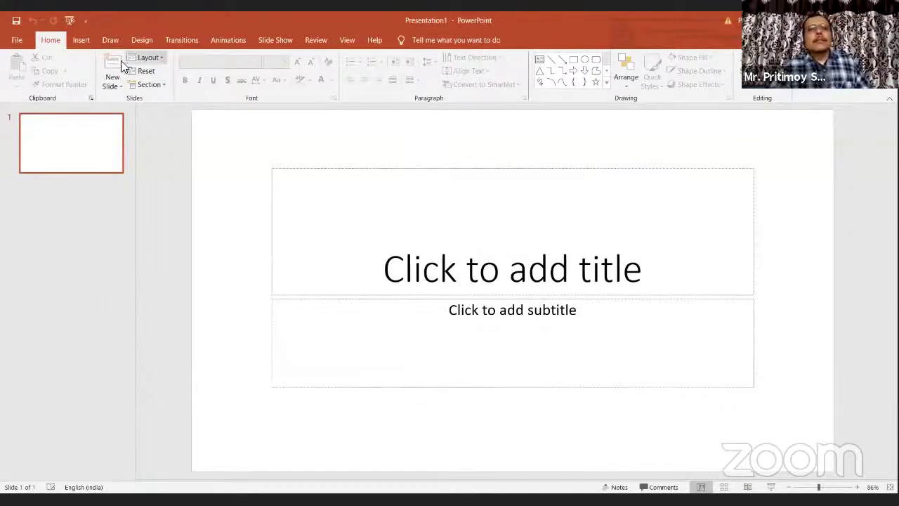
{"action": "left_click", "coordinate": [80, 40]}
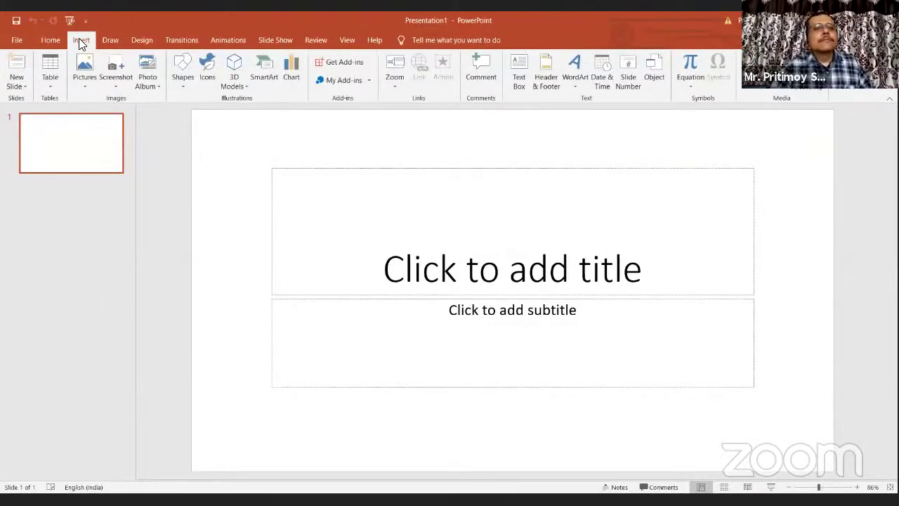
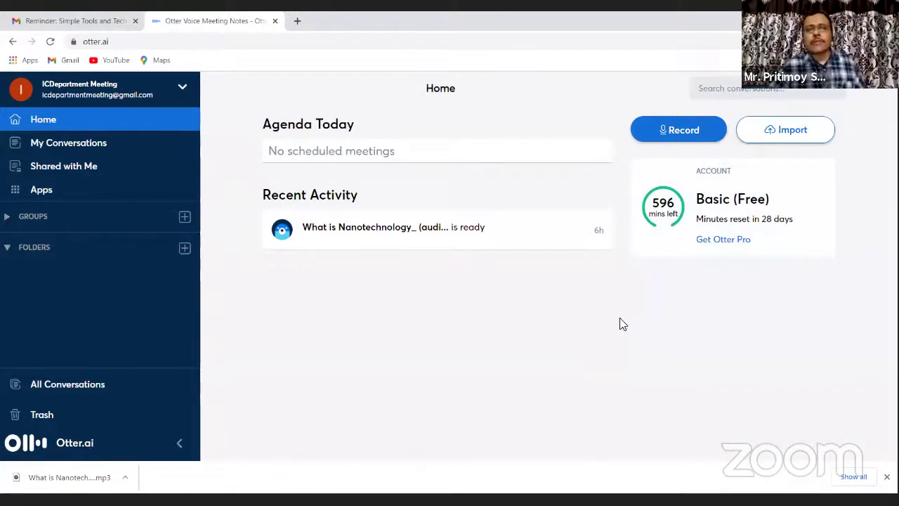
Step: Import What is Nanotechnology_ WITH BACKGROUND.mp3 from the TUTORIAL ON VIDEO PREPARATION folder into Otter.ai and finish the import
{"action": "left_click", "coordinate": [787, 131]}
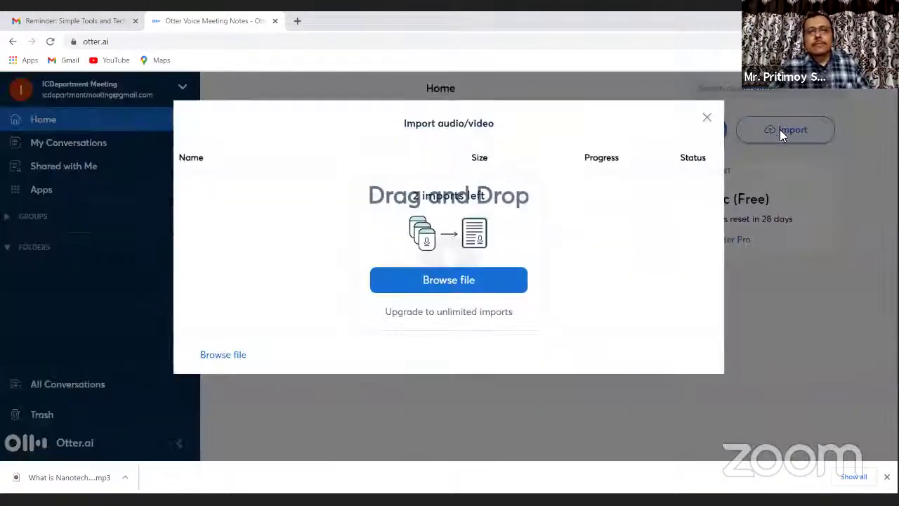
{"action": "left_click", "coordinate": [454, 281]}
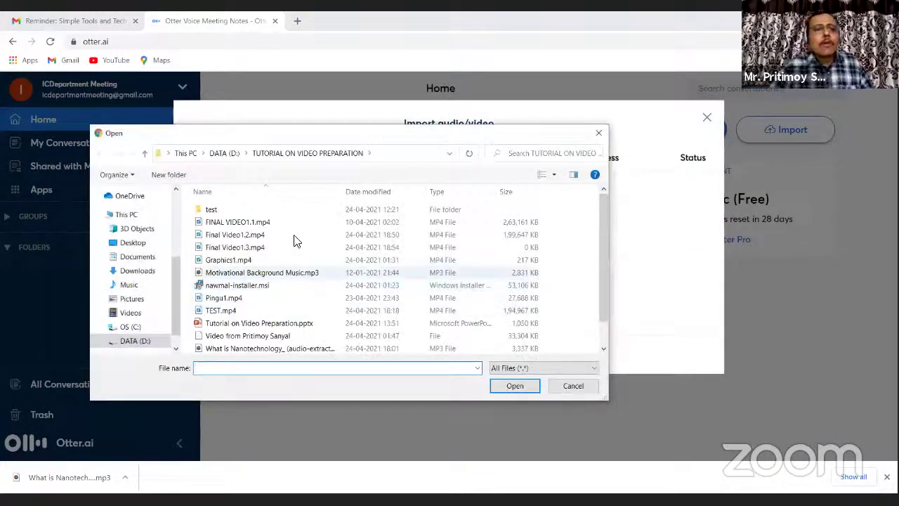
{"action": "scroll", "coordinate": [281, 261], "scroll_direction": "down", "scroll_amount": 1}
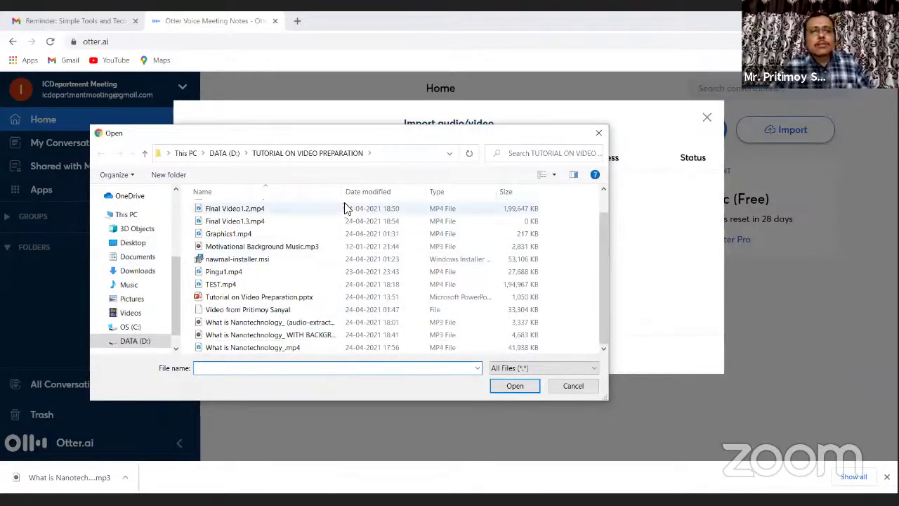
{"action": "left_click_drag", "start_coordinate": [342, 191], "coordinate": [455, 209]}
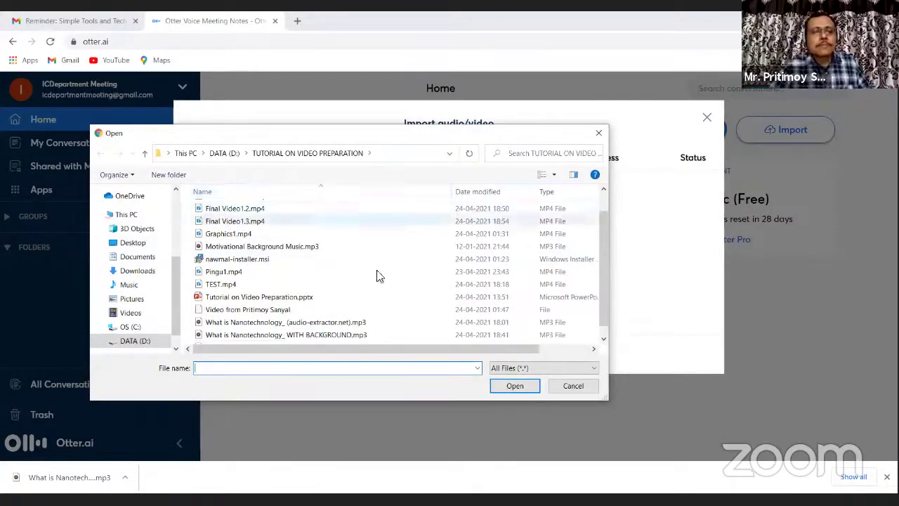
{"action": "left_click", "coordinate": [252, 325]}
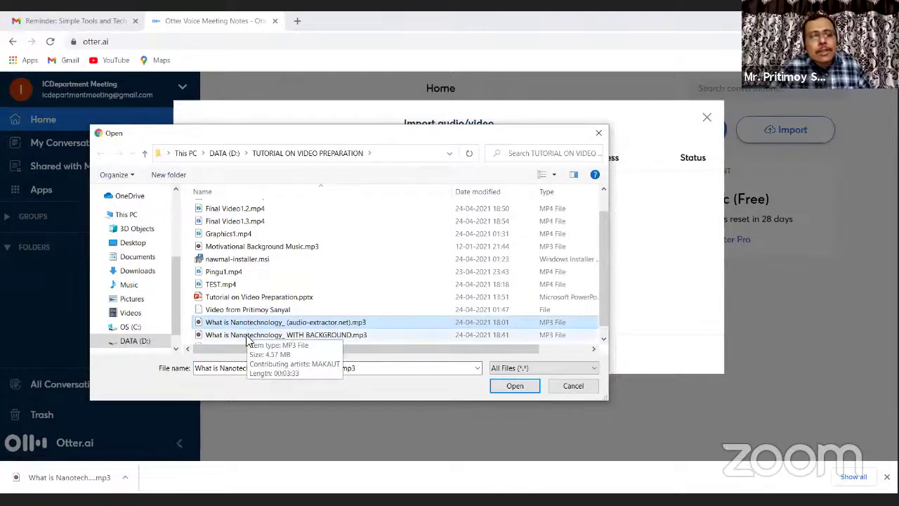
{"action": "left_click", "coordinate": [246, 335]}
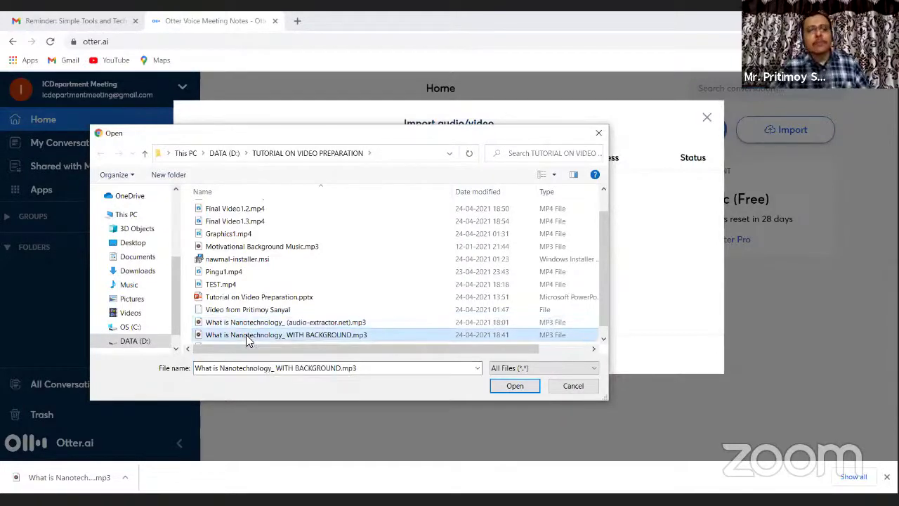
{"action": "left_click", "coordinate": [515, 386]}
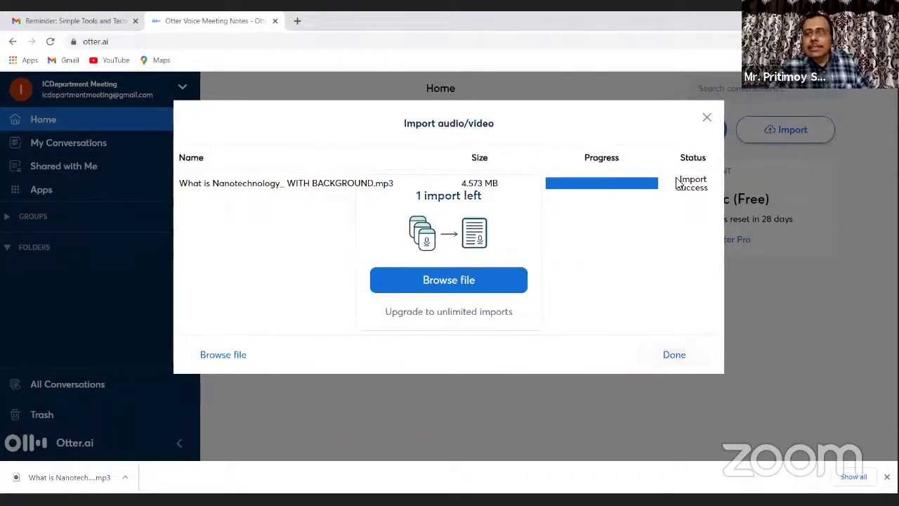
{"action": "left_click", "coordinate": [672, 359]}
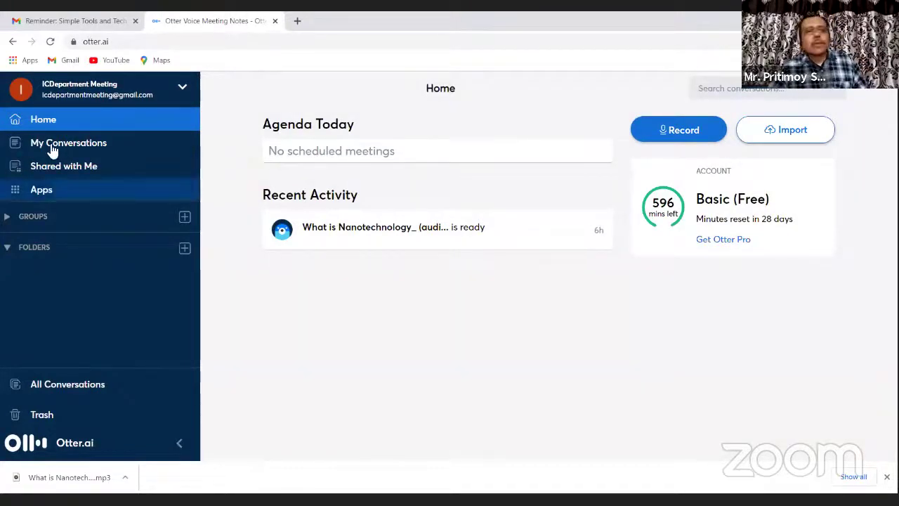
Step: Open the What is Nanotechnology_ WITH BACKGROUND conversation and read through its transcript from start to end
{"action": "left_click", "coordinate": [74, 146]}
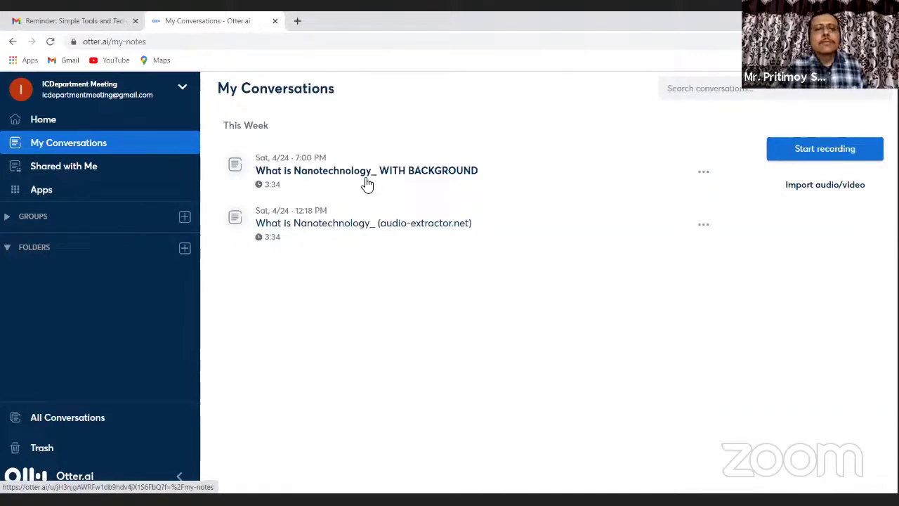
{"action": "left_click", "coordinate": [403, 173]}
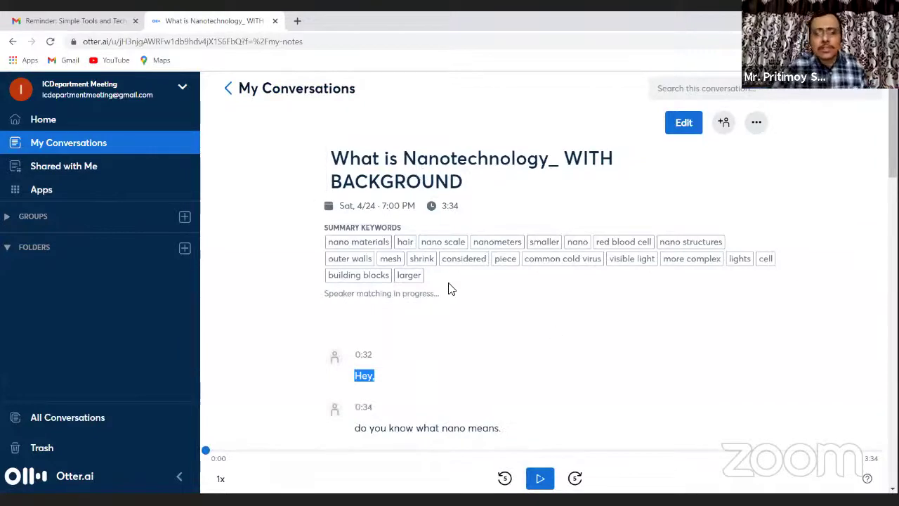
{"action": "scroll", "coordinate": [445, 314], "scroll_direction": "down", "scroll_amount": 1}
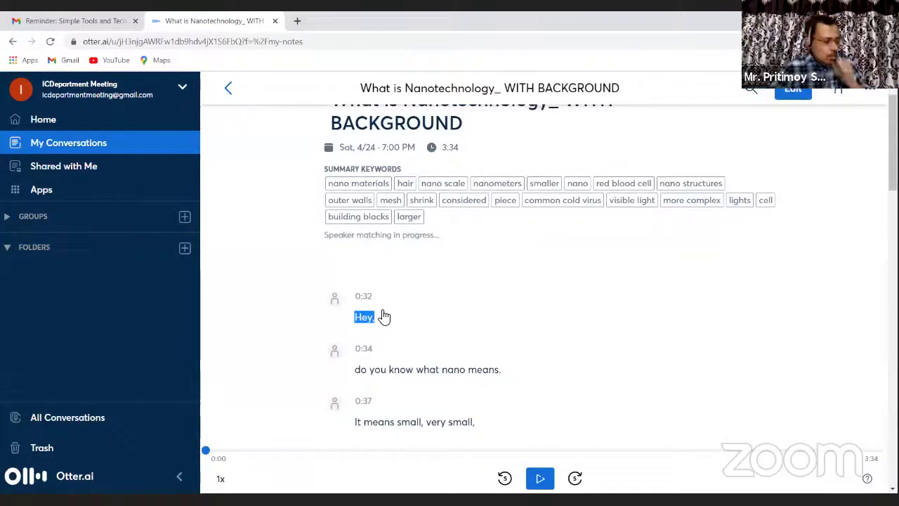
{"action": "scroll", "coordinate": [379, 311], "scroll_direction": "down", "scroll_amount": 1}
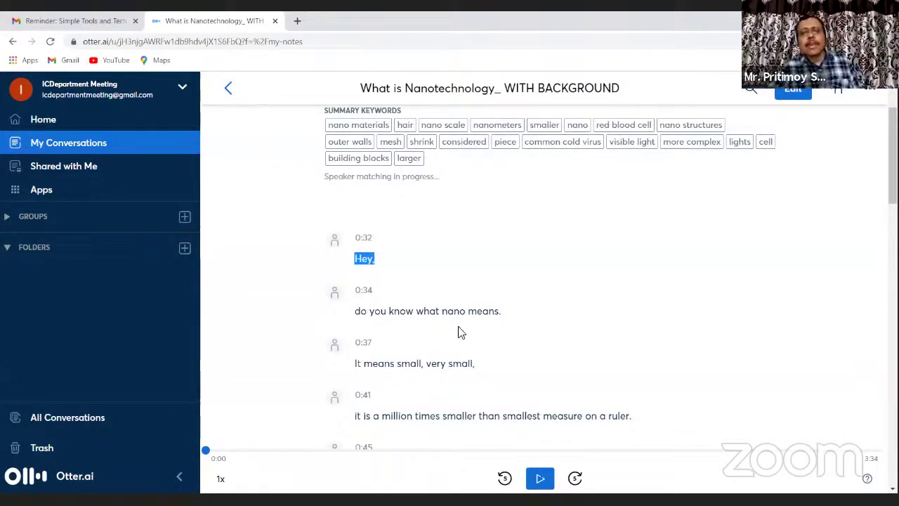
{"action": "scroll", "coordinate": [541, 307], "scroll_direction": "up", "scroll_amount": 2}
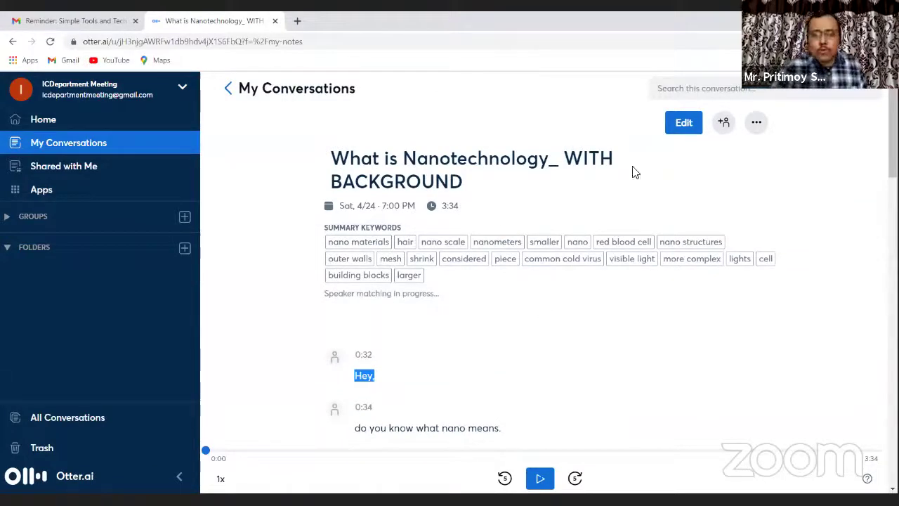
{"action": "scroll", "coordinate": [371, 327], "scroll_direction": "down", "scroll_amount": 10}
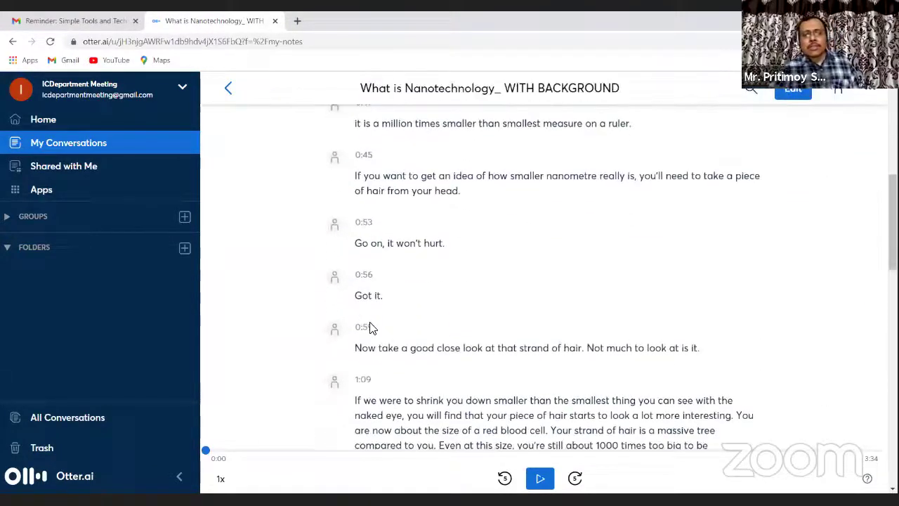
{"action": "scroll", "coordinate": [373, 328], "scroll_direction": "down", "scroll_amount": 8}
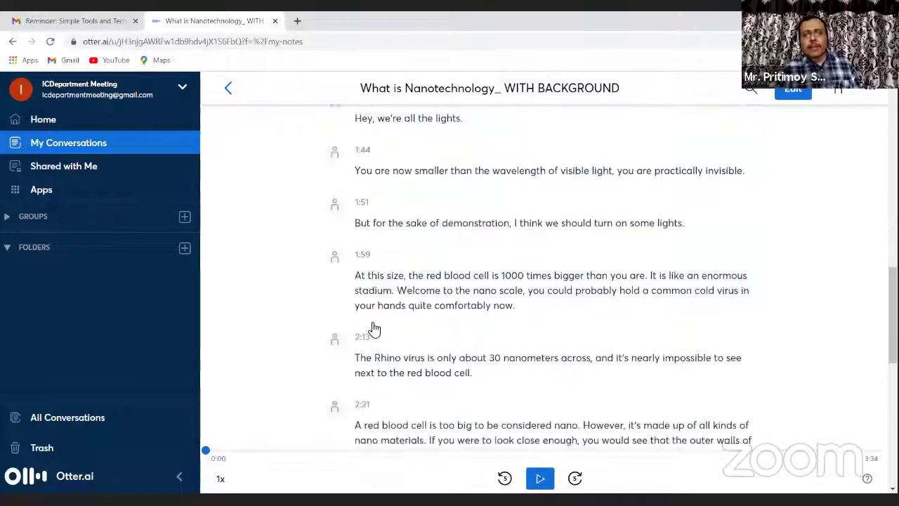
{"action": "scroll", "coordinate": [373, 328], "scroll_direction": "down", "scroll_amount": 2}
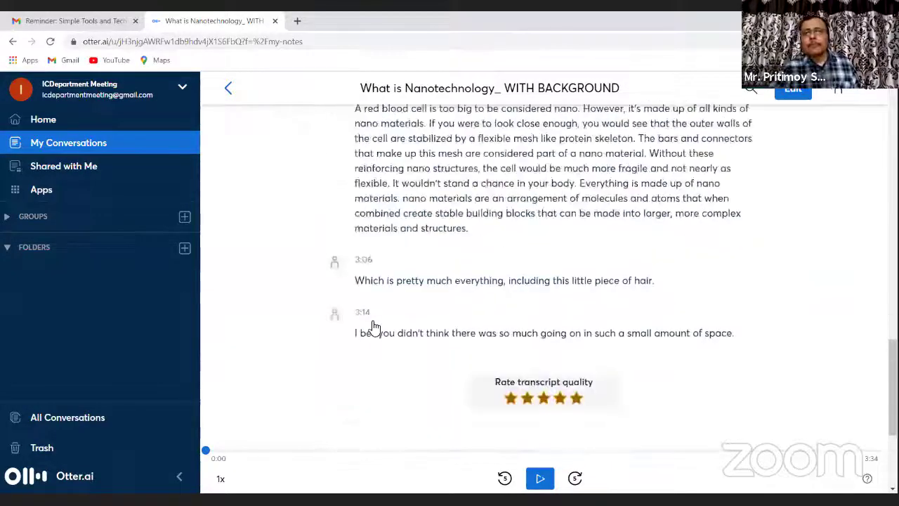
{"action": "scroll", "coordinate": [372, 327], "scroll_direction": "up", "scroll_amount": 6}
{"action": "scroll", "coordinate": [741, 201], "scroll_direction": "up", "scroll_amount": 10}
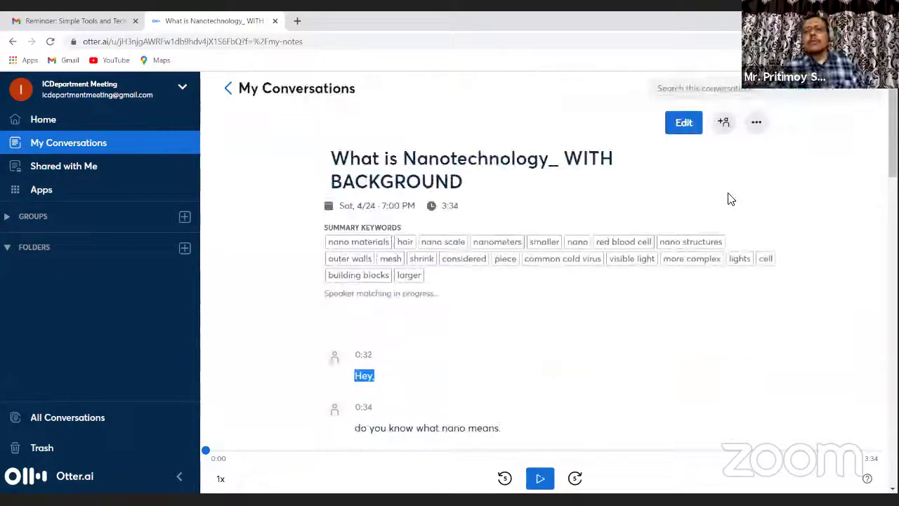
Step: Export the conversation's transcript text in TXT format and open the downloaded file
{"action": "left_click", "coordinate": [758, 124]}
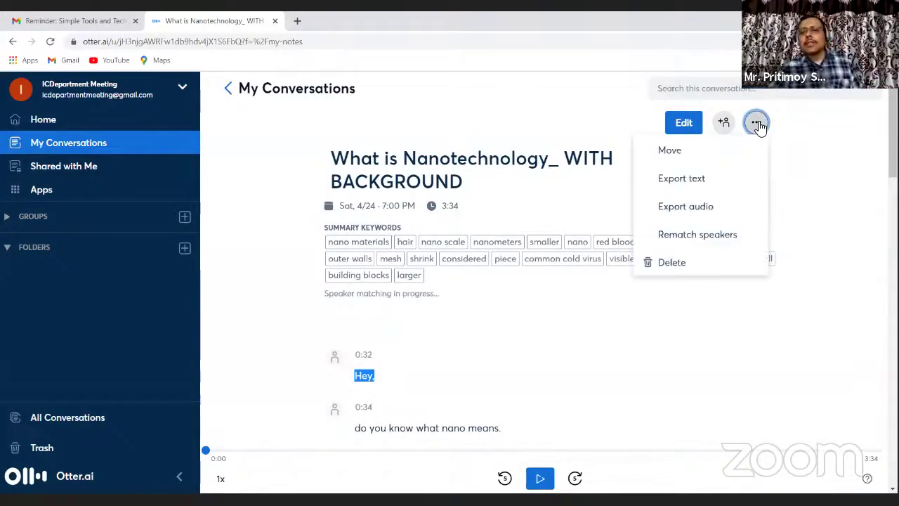
{"action": "left_click", "coordinate": [682, 181]}
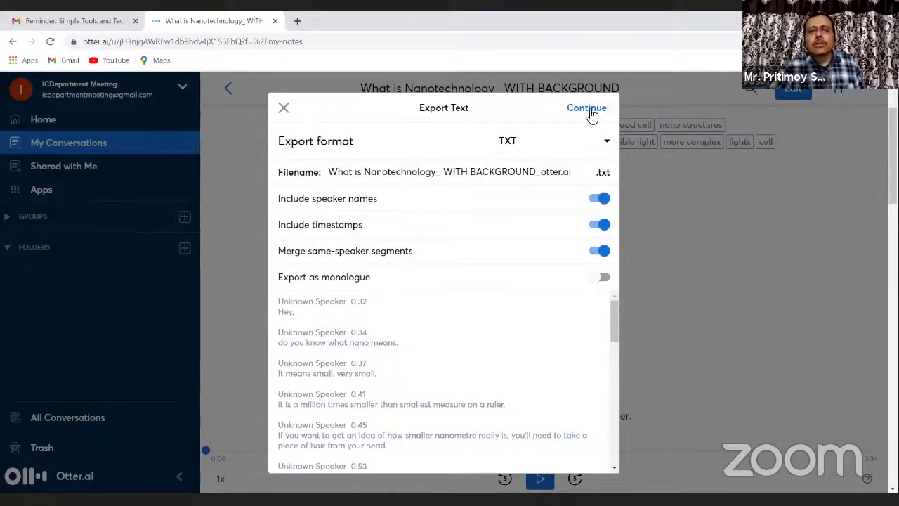
{"action": "scroll", "coordinate": [448, 263], "scroll_direction": "down", "scroll_amount": 3}
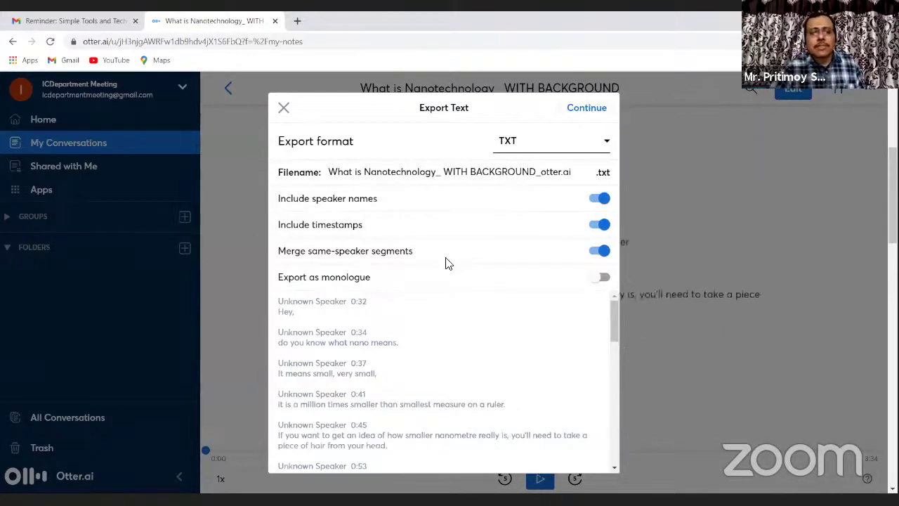
{"action": "left_click", "coordinate": [587, 110]}
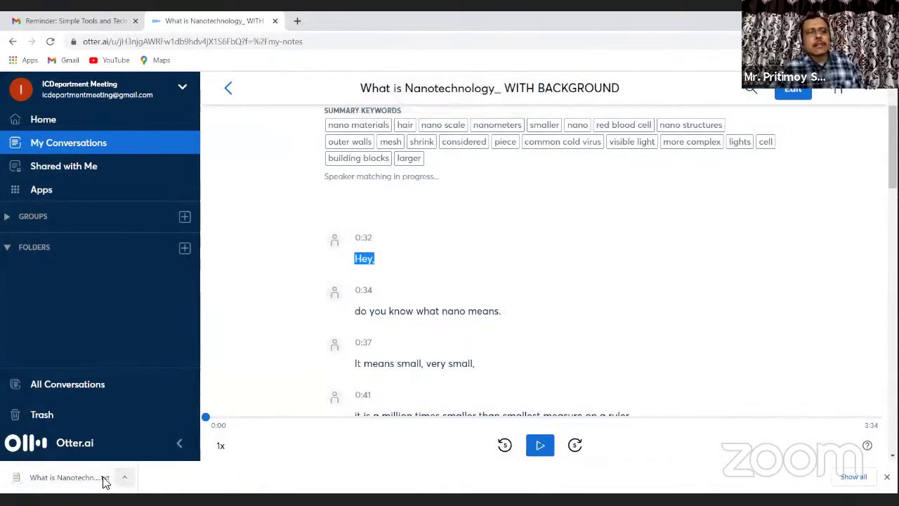
{"action": "left_click", "coordinate": [91, 482]}
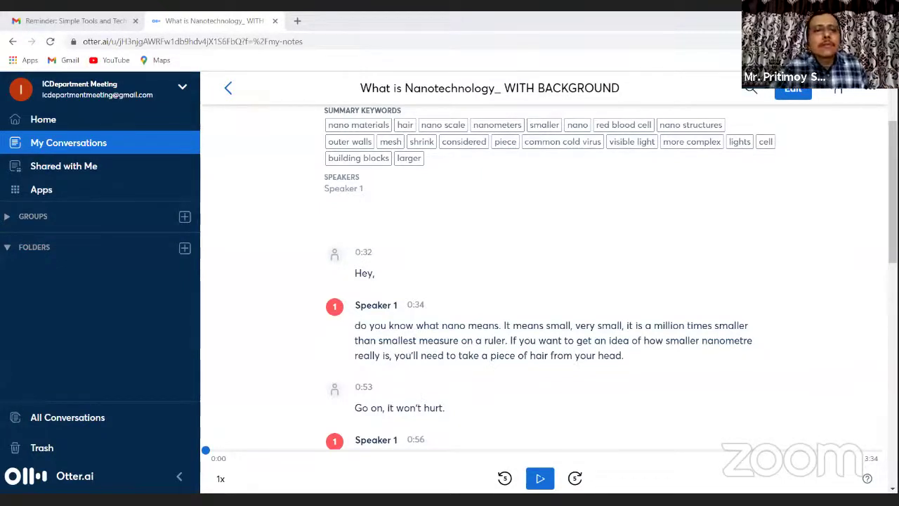
Step: Switch to Word and read through the nanotechnology transcript in Document1 from the first to the last speaker segment
{"action": "key", "text": "alt+Tab"}
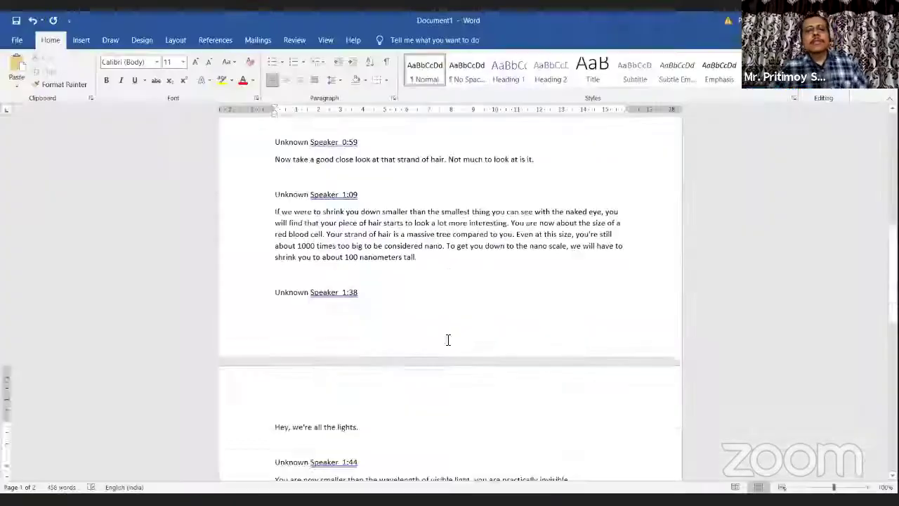
{"action": "scroll", "coordinate": [450, 340], "scroll_direction": "up", "scroll_amount": 12}
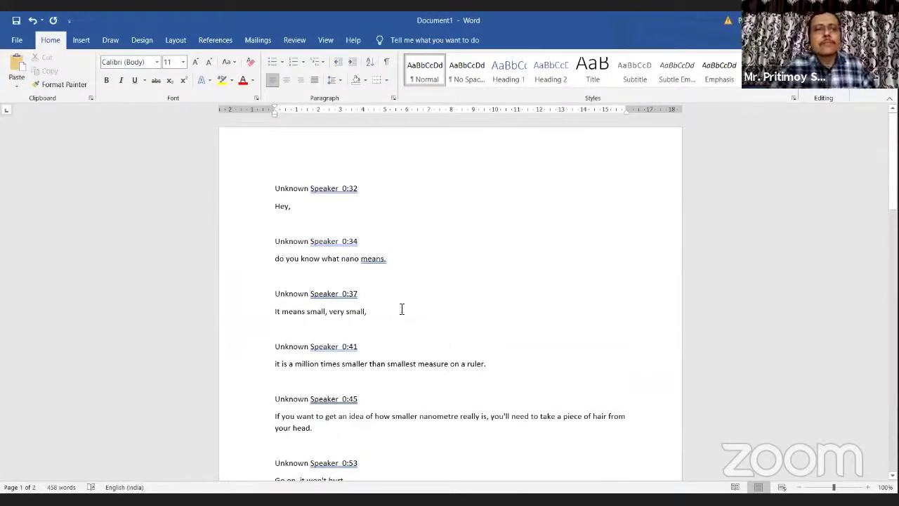
{"action": "scroll", "coordinate": [319, 210], "scroll_direction": "down", "scroll_amount": 1}
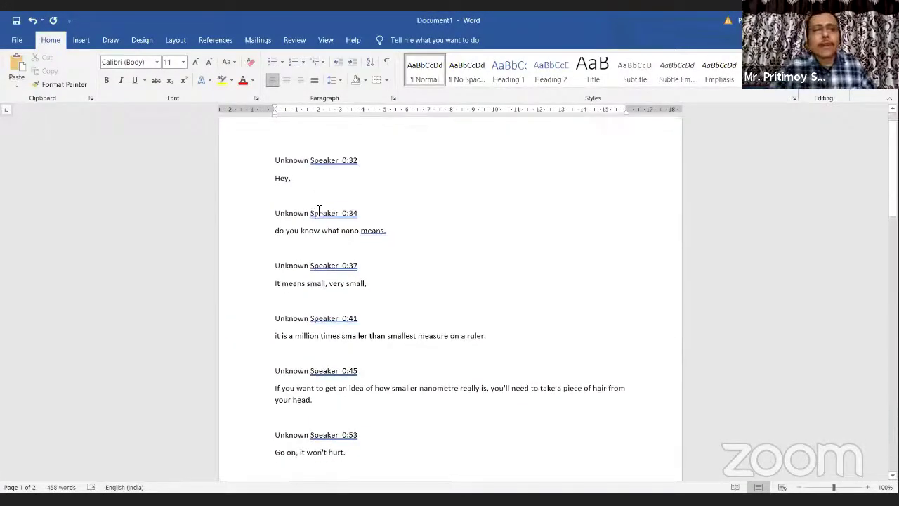
{"action": "scroll", "coordinate": [302, 238], "scroll_direction": "down", "scroll_amount": 1}
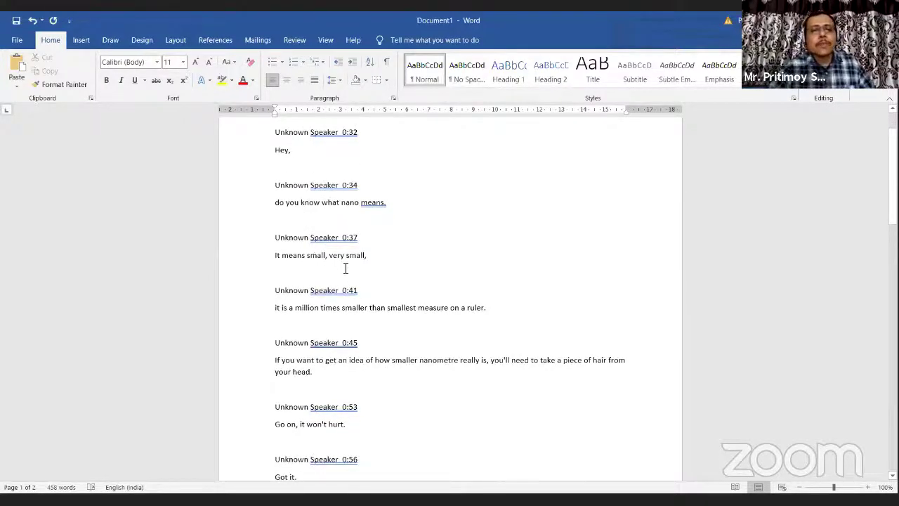
{"action": "scroll", "coordinate": [345, 265], "scroll_direction": "down", "scroll_amount": 1}
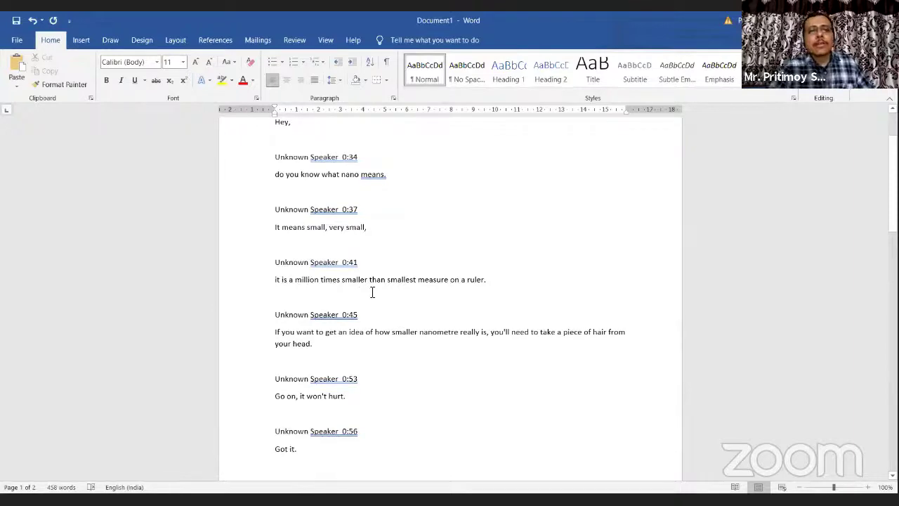
{"action": "scroll", "coordinate": [449, 293], "scroll_direction": "down", "scroll_amount": 2}
{"action": "scroll", "coordinate": [451, 294], "scroll_direction": "down", "scroll_amount": 7}
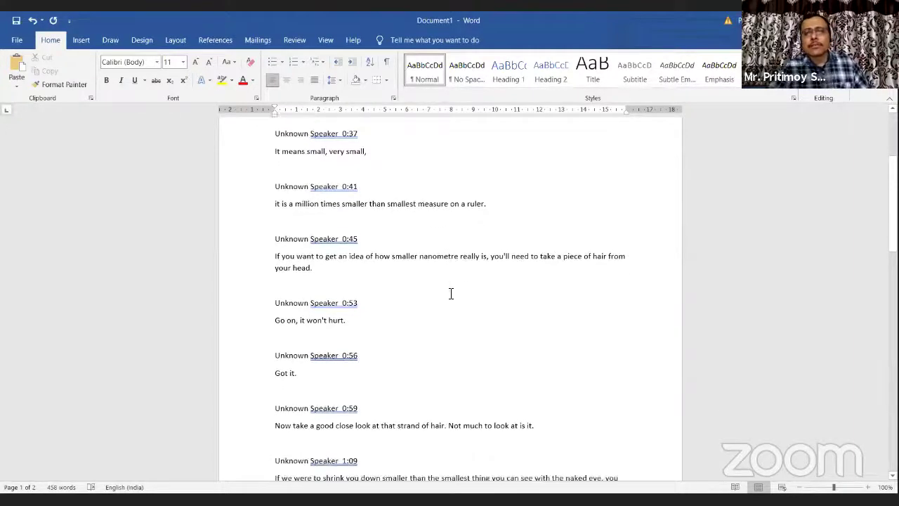
{"action": "scroll", "coordinate": [451, 294], "scroll_direction": "down", "scroll_amount": 2}
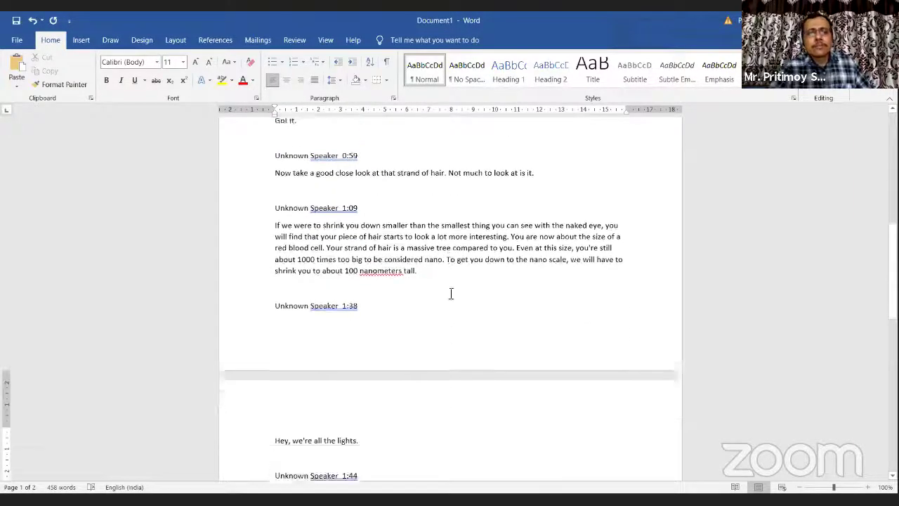
{"action": "scroll", "coordinate": [388, 272], "scroll_direction": "down", "scroll_amount": 13}
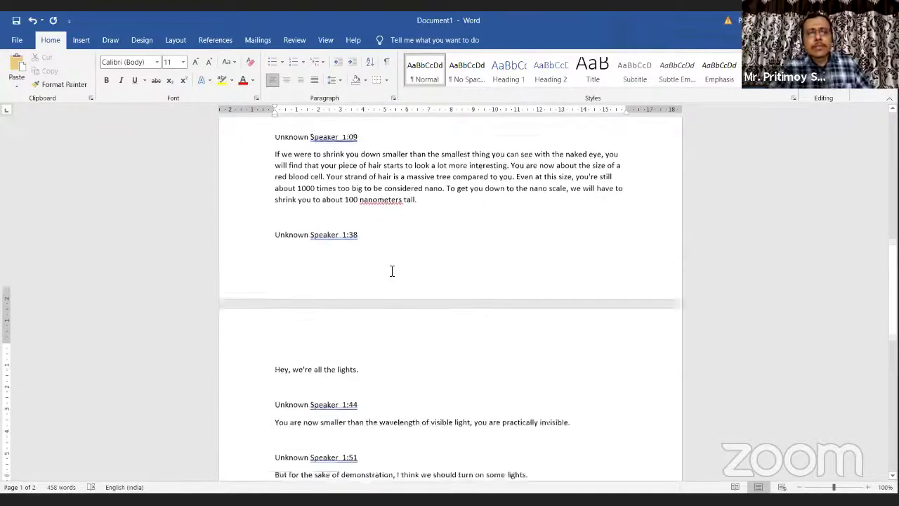
{"action": "scroll", "coordinate": [394, 272], "scroll_direction": "down", "scroll_amount": 5}
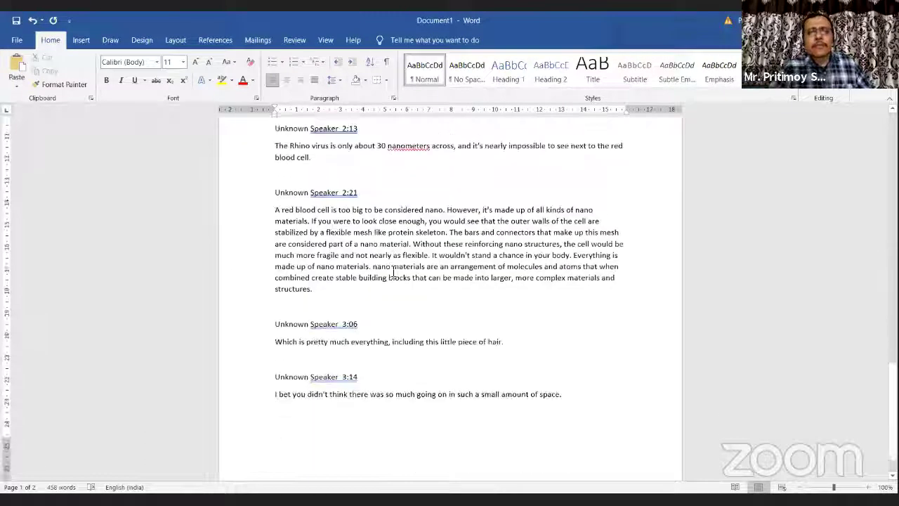
Step: Return to the start of the transcript and delete the Unknown Speaker label lines for 0:32 and 0:34
{"action": "scroll", "coordinate": [391, 271], "scroll_direction": "up", "scroll_amount": 2}
{"action": "scroll", "coordinate": [392, 272], "scroll_direction": "up", "scroll_amount": 4}
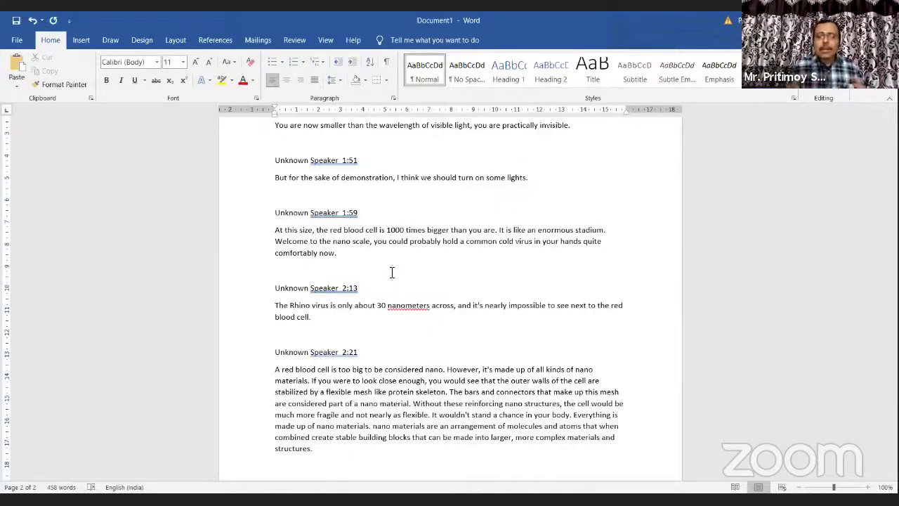
{"action": "scroll", "coordinate": [417, 317], "scroll_direction": "up", "scroll_amount": 9}
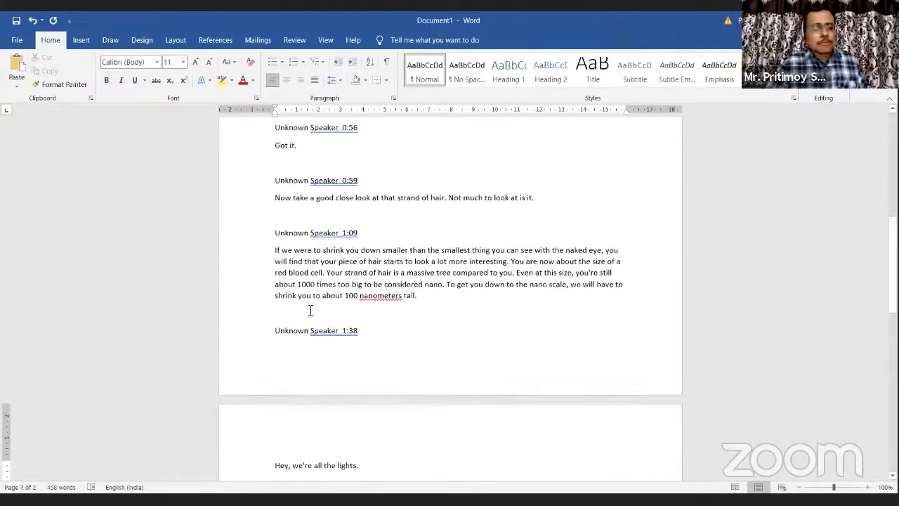
{"action": "scroll", "coordinate": [329, 313], "scroll_direction": "up", "scroll_amount": 9}
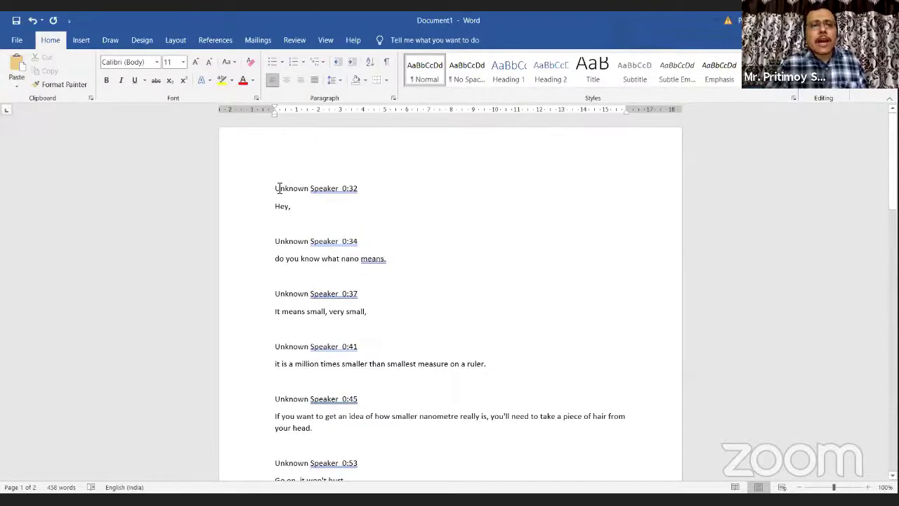
{"action": "left_click_drag", "start_coordinate": [302, 191], "coordinate": [412, 191]}
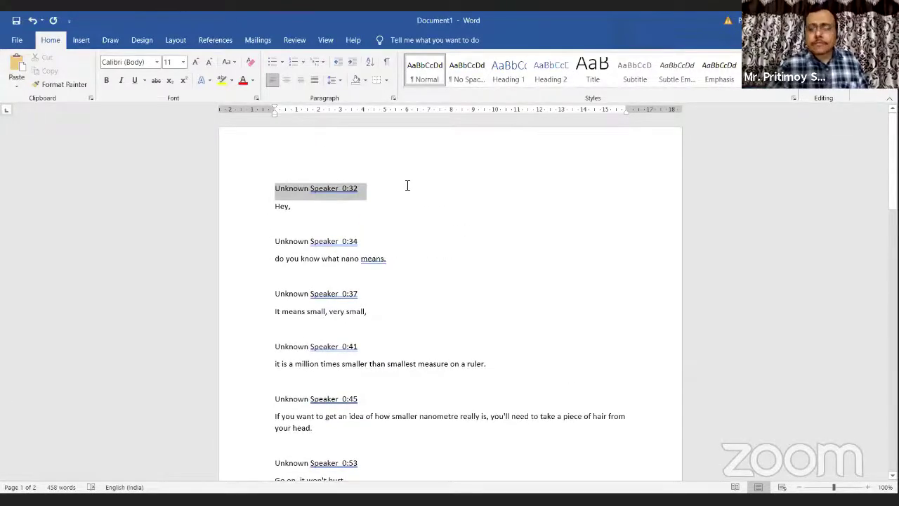
{"action": "key", "text": "Delete"}
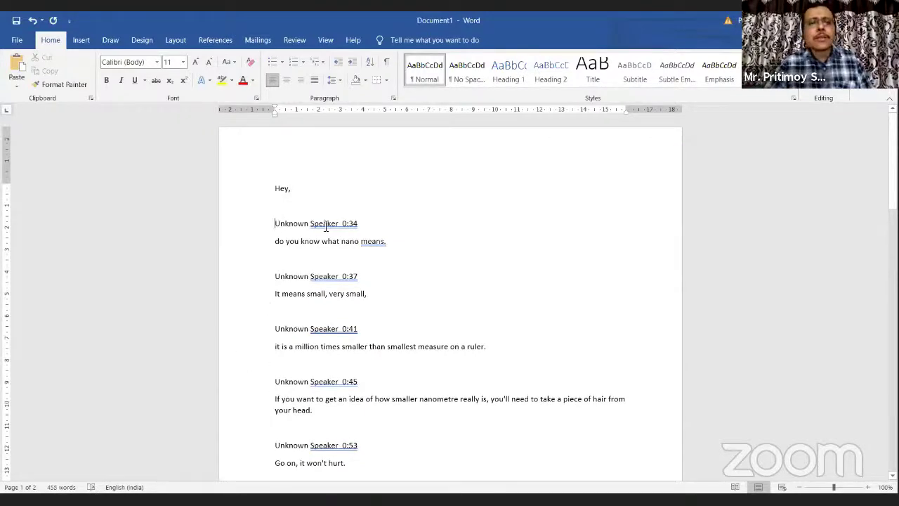
{"action": "left_click_drag", "start_coordinate": [275, 226], "coordinate": [373, 227]}
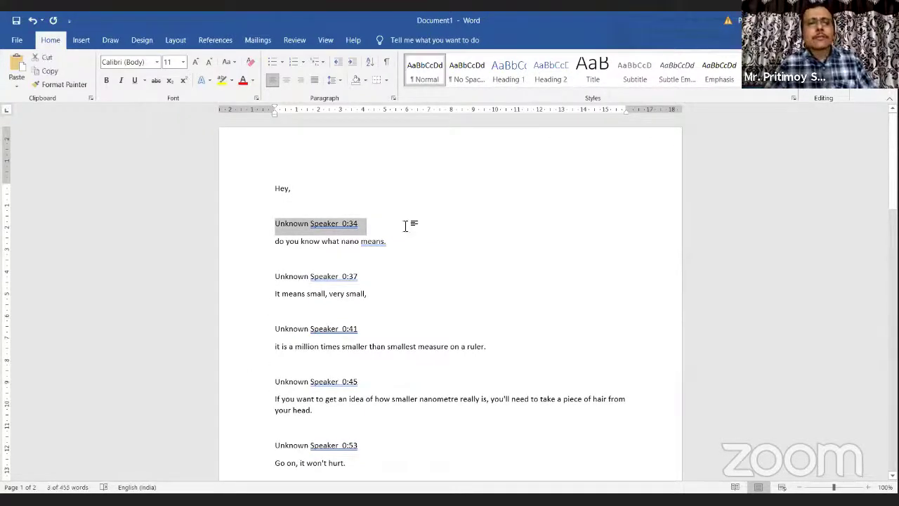
{"action": "left_click", "coordinate": [277, 233]}
{"action": "left_click_drag", "start_coordinate": [275, 225], "coordinate": [361, 224]}
{"action": "key", "text": "Delete"}
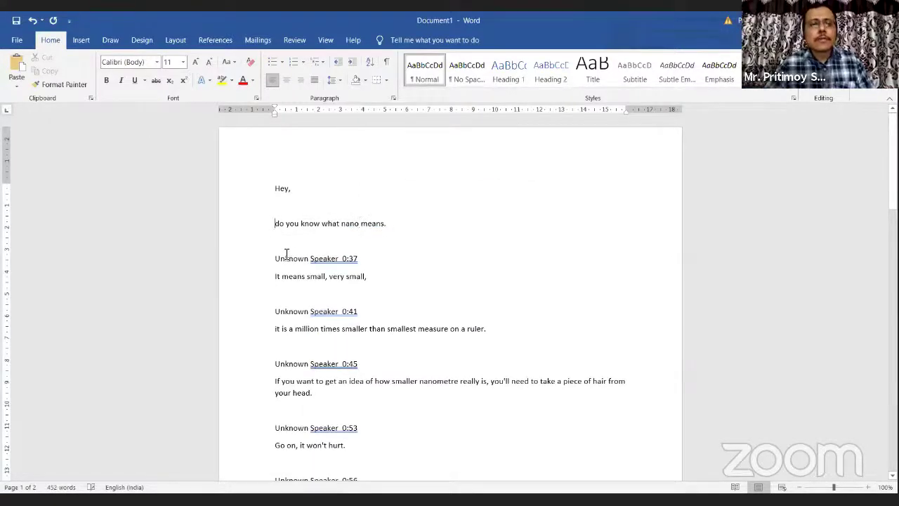
Step: Delete the Unknown Speaker label lines for 0:37, 0:41 and 0:45 from the transcript
{"action": "left_click_drag", "start_coordinate": [276, 259], "coordinate": [380, 260]}
{"action": "key", "text": "Delete"}
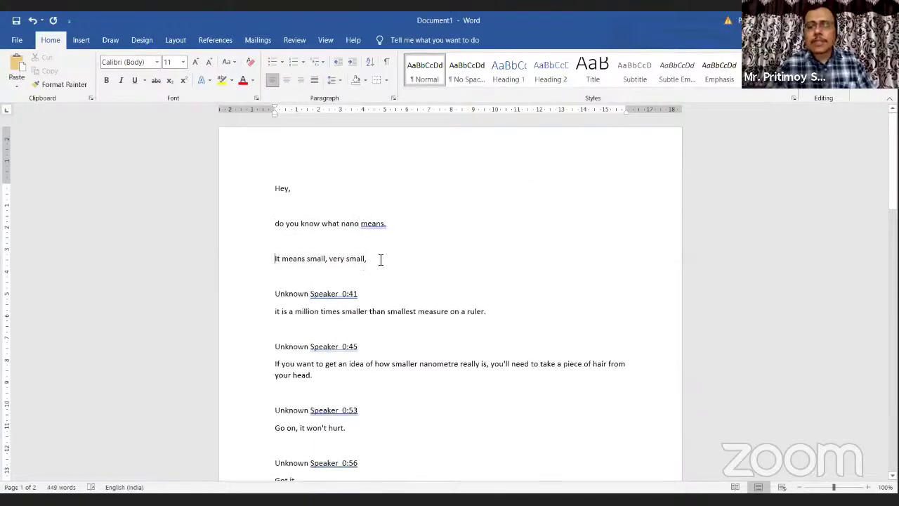
{"action": "left_click_drag", "start_coordinate": [274, 294], "coordinate": [374, 293]}
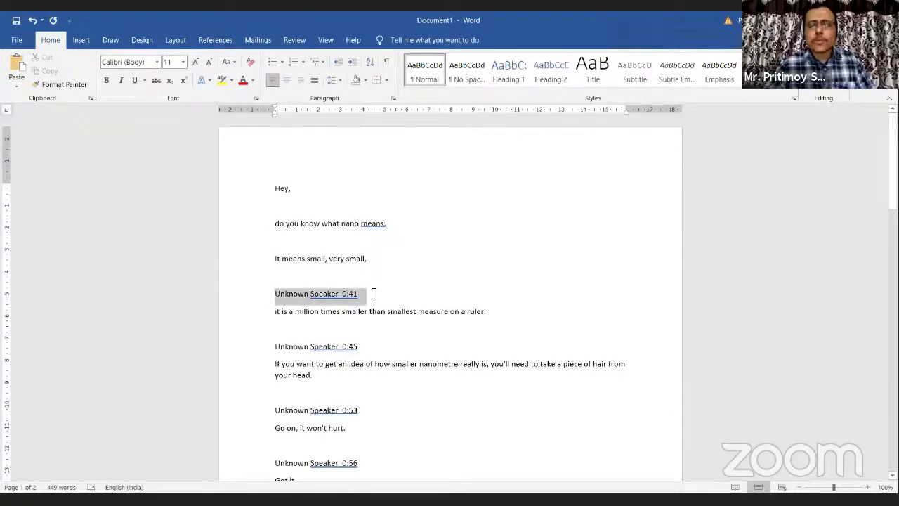
{"action": "key", "text": "Delete"}
{"action": "left_click_drag", "start_coordinate": [276, 330], "coordinate": [368, 334]}
{"action": "key", "text": "Delete"}
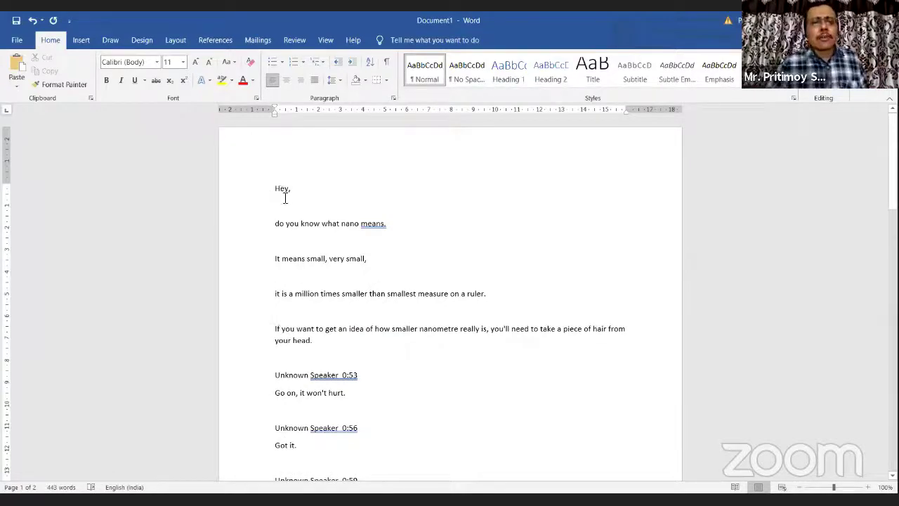
Step: Copy the entire transcript from Document1 and paste it into the text area of SAPI5 TTSAPP
{"action": "left_click_drag", "start_coordinate": [281, 189], "coordinate": [506, 343]}
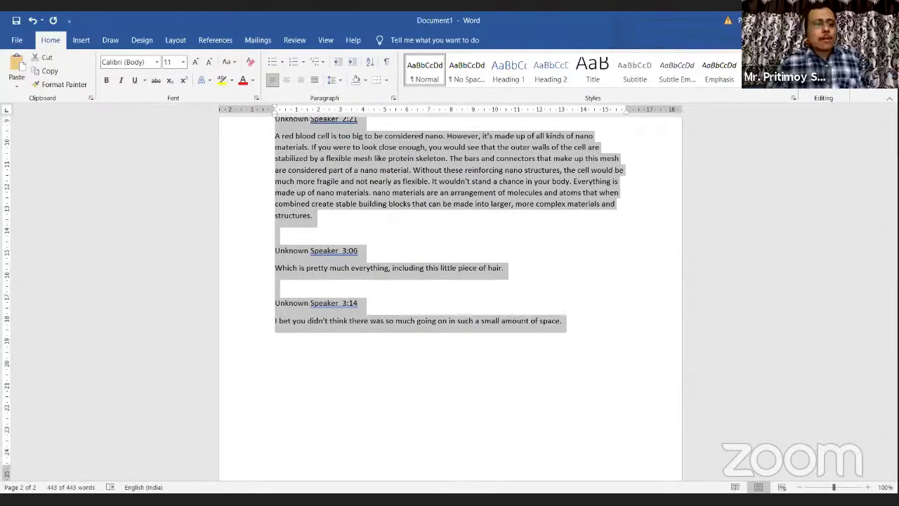
{"action": "key", "text": "Right"}
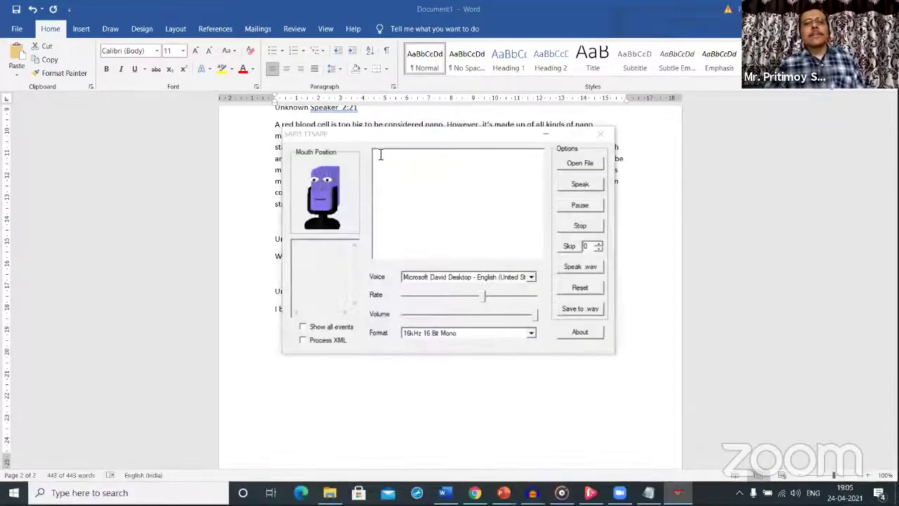
{"action": "left_click", "coordinate": [380, 154]}
{"action": "key", "text": "ctrl+v"}
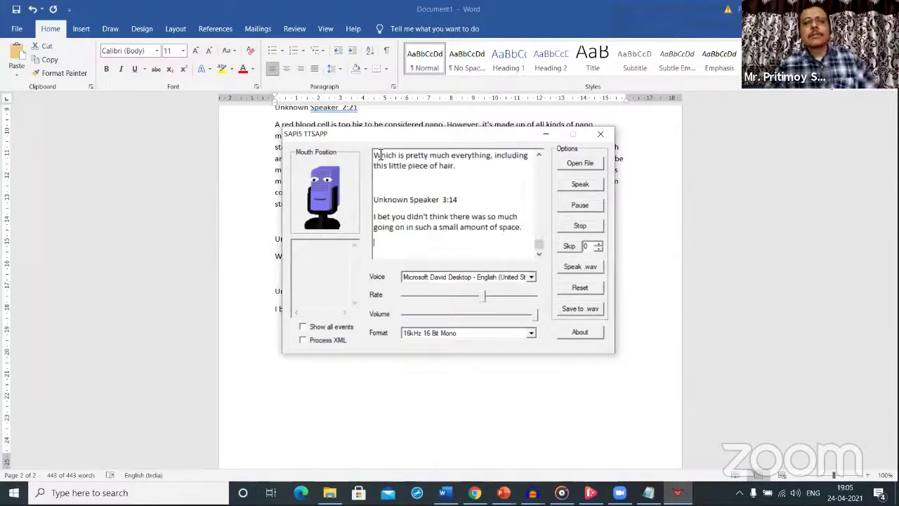
Step: Have the pasted transcript read aloud from its beginning, pause the speech partway and close SAPI5 TTSAPP
{"action": "left_click_drag", "start_coordinate": [537, 244], "coordinate": [537, 161]}
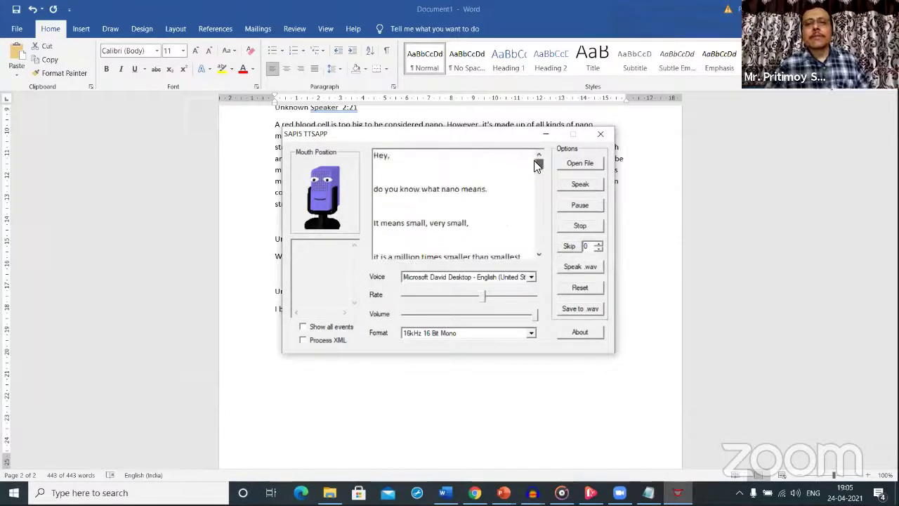
{"action": "left_click", "coordinate": [580, 185]}
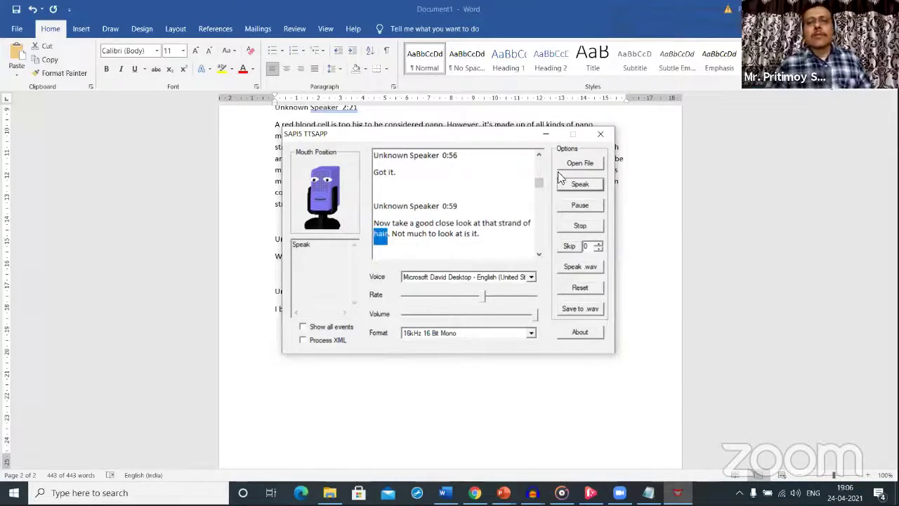
{"action": "left_click", "coordinate": [579, 203]}
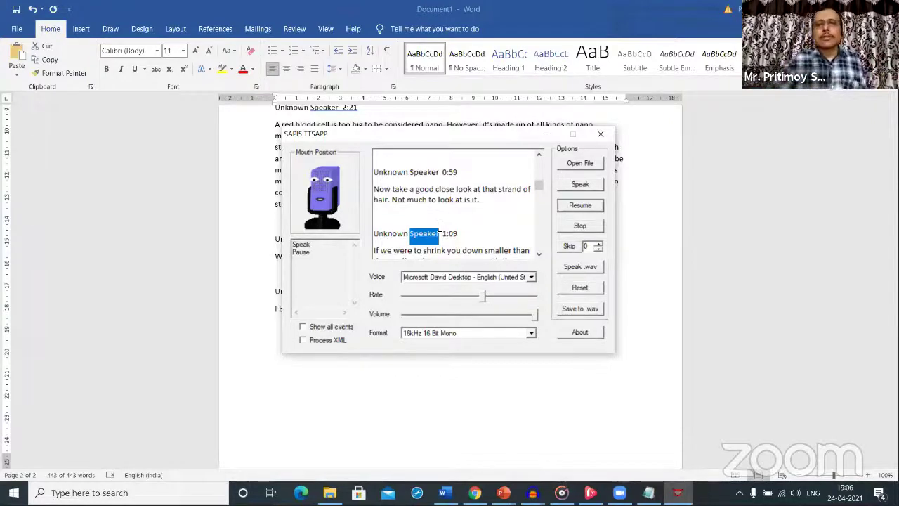
{"action": "left_click", "coordinate": [600, 132]}
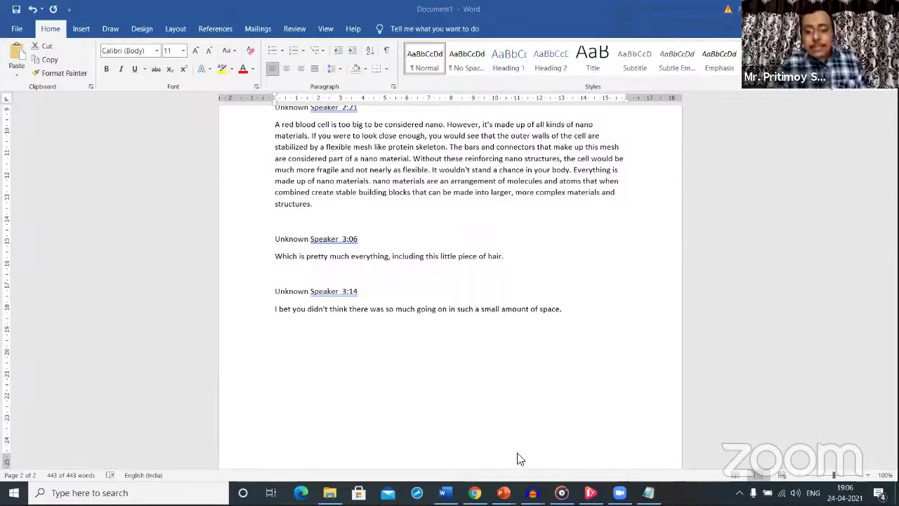
Step: Open Final Video1.3.mp4 from the TUTORIAL ON VIDEO PREPARATION folder, play it through the intro and pause at 0:26
{"action": "key", "text": "alt+Tab"}
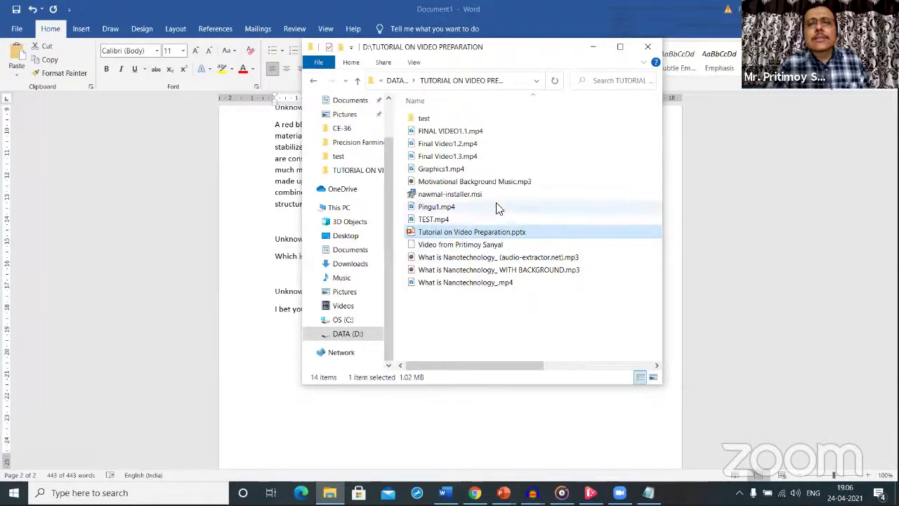
{"action": "double_click", "coordinate": [478, 156]}
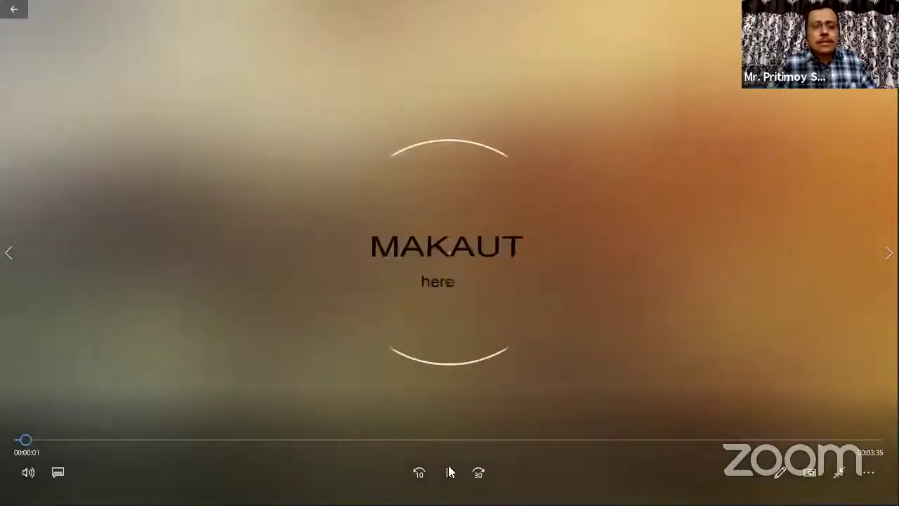
{"action": "left_click", "coordinate": [450, 473]}
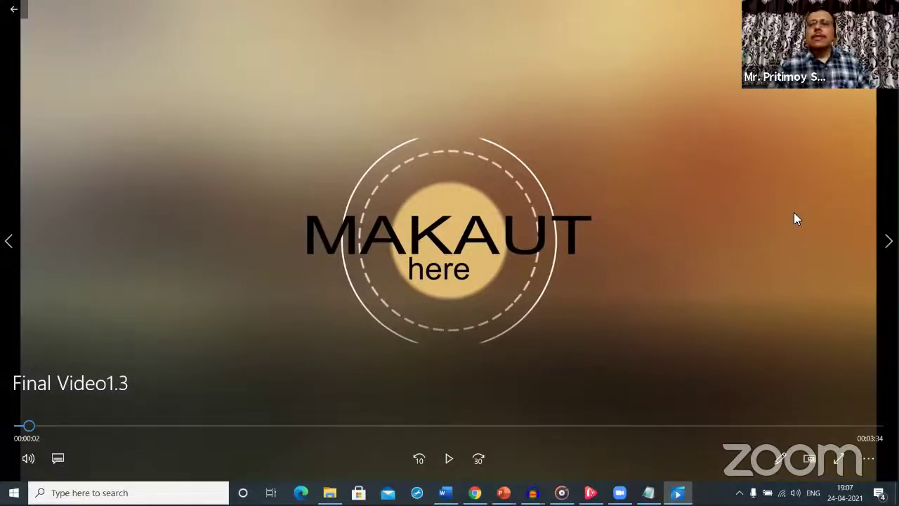
{"action": "left_click", "coordinate": [449, 459]}
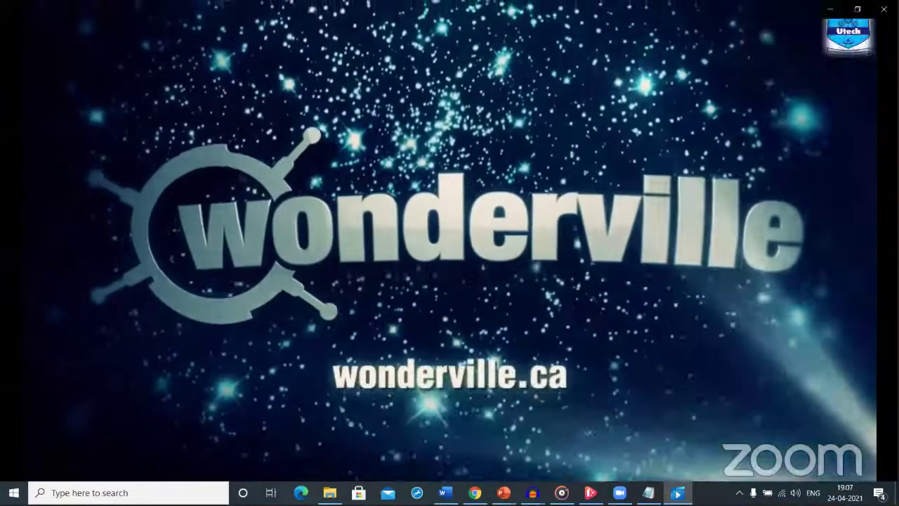
{"action": "mouse_move", "coordinate": [620, 387]}
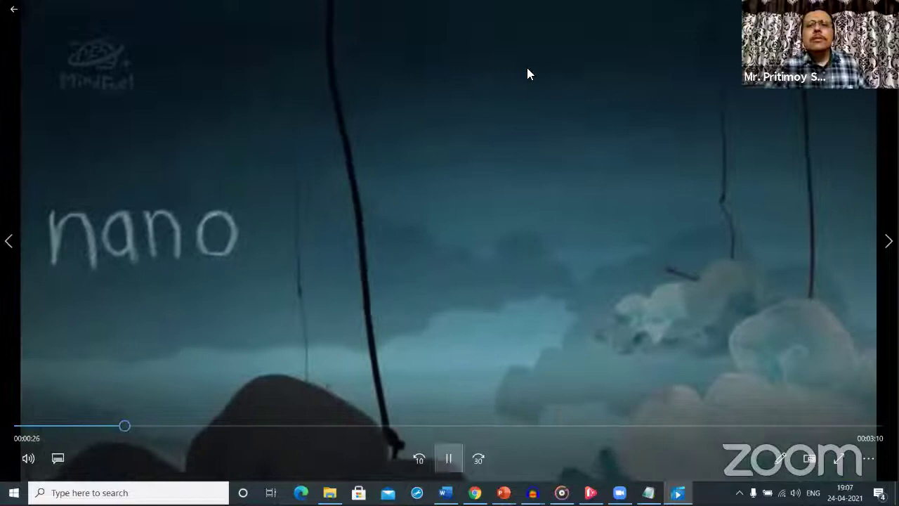
{"action": "left_click", "coordinate": [529, 73]}
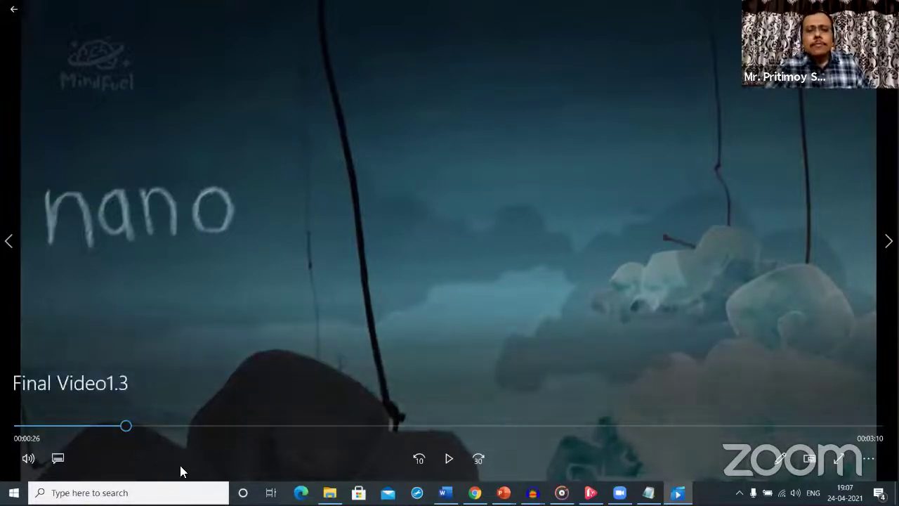
Step: Rewind Final Video1.3 to the beginning and play it again
{"action": "left_click", "coordinate": [17, 426]}
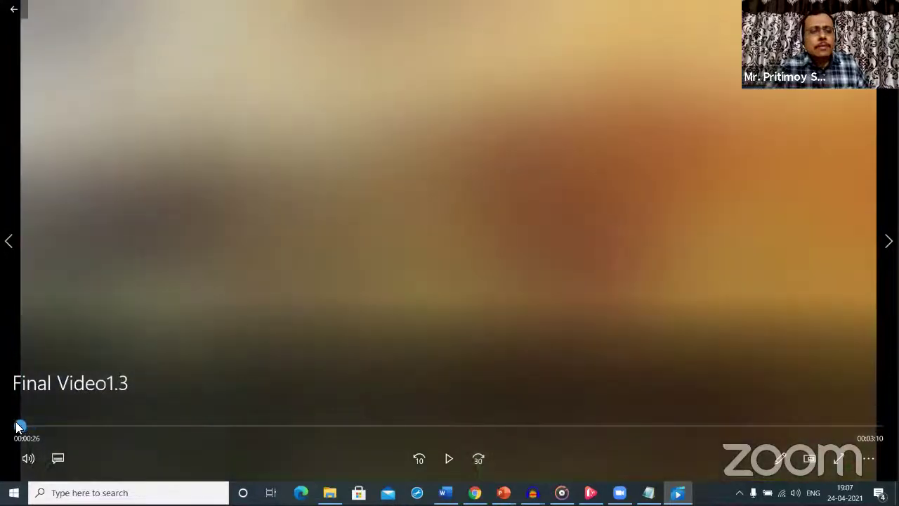
{"action": "left_click", "coordinate": [448, 458]}
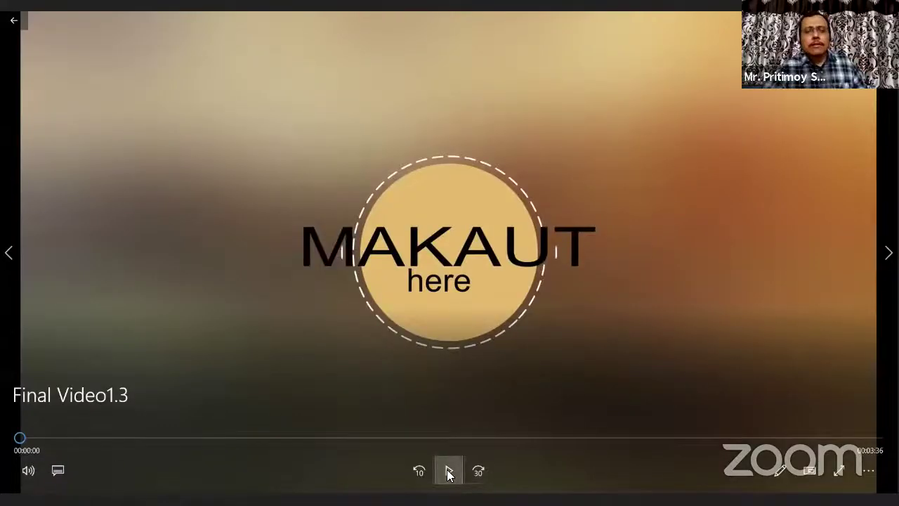
{"action": "left_click", "coordinate": [448, 472]}
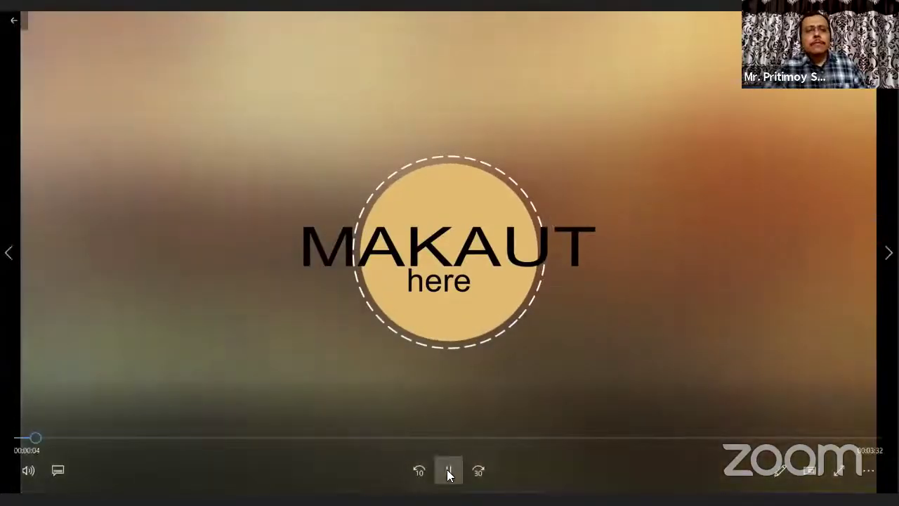
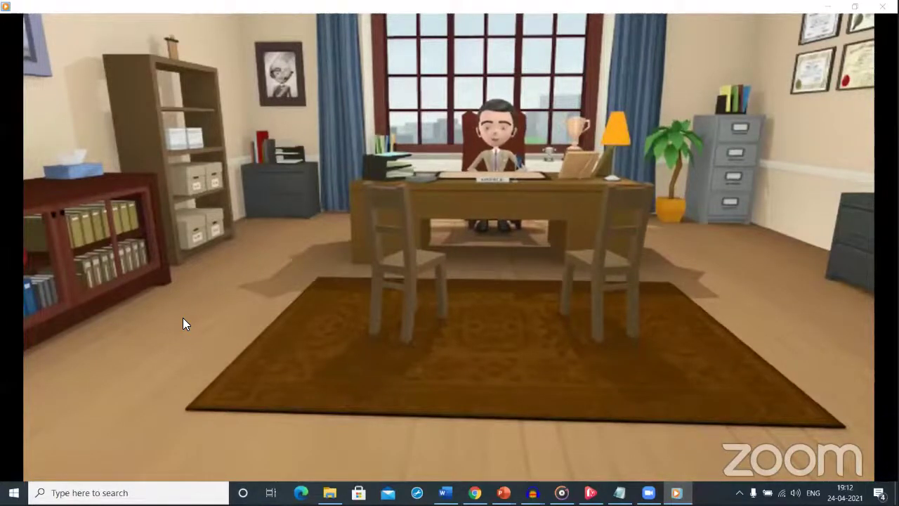
Step: Watch the animated office video, pause it at 1:21 and close the media player
{"action": "mouse_move", "coordinate": [179, 326]}
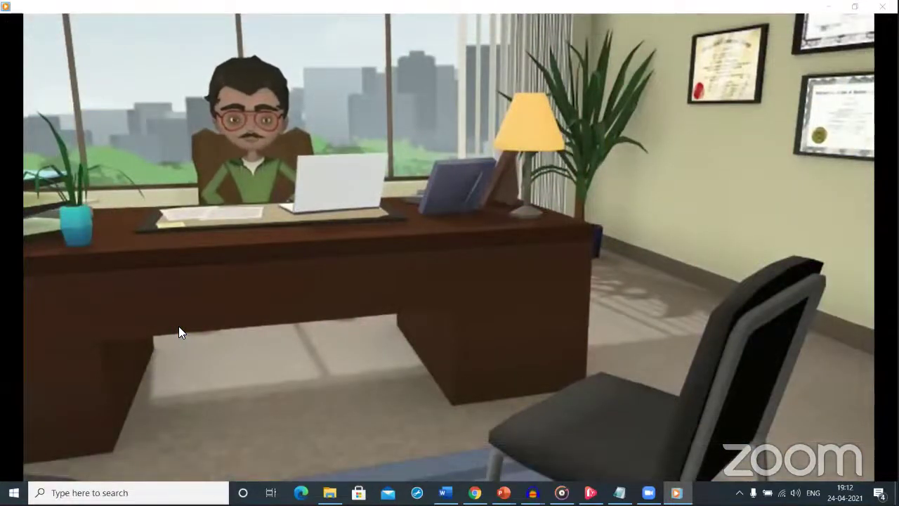
{"action": "mouse_move", "coordinate": [324, 370]}
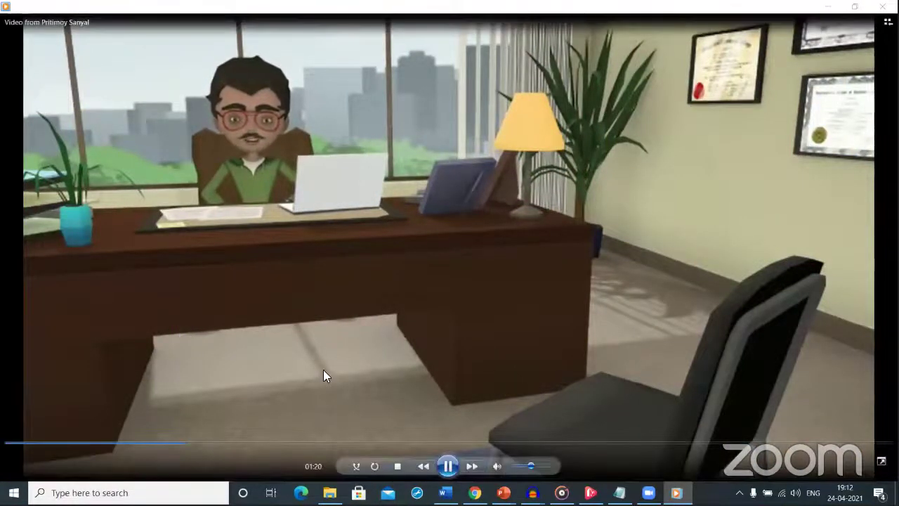
{"action": "left_click", "coordinate": [447, 466]}
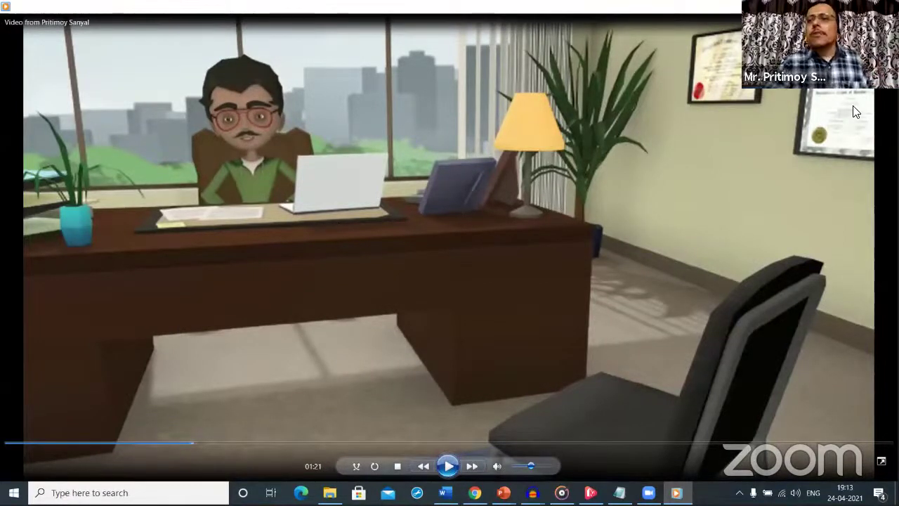
{"action": "key", "text": "alt+F4"}
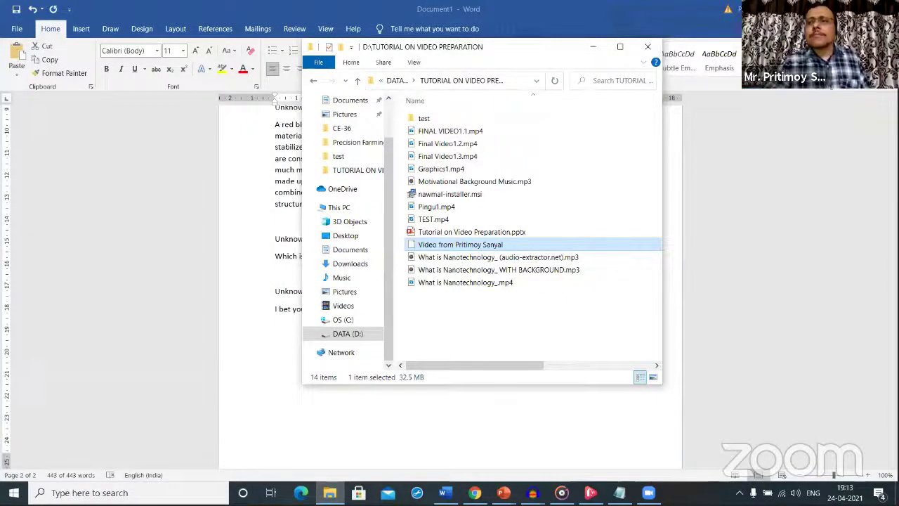
Step: Clear the open windows from the desktop and launch nawmal
{"action": "left_click", "coordinate": [818, 8]}
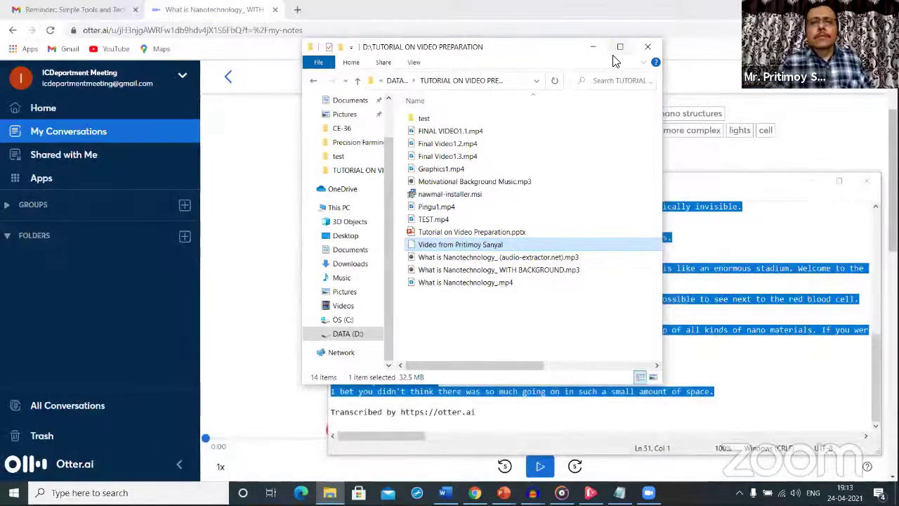
{"action": "left_click", "coordinate": [818, 8]}
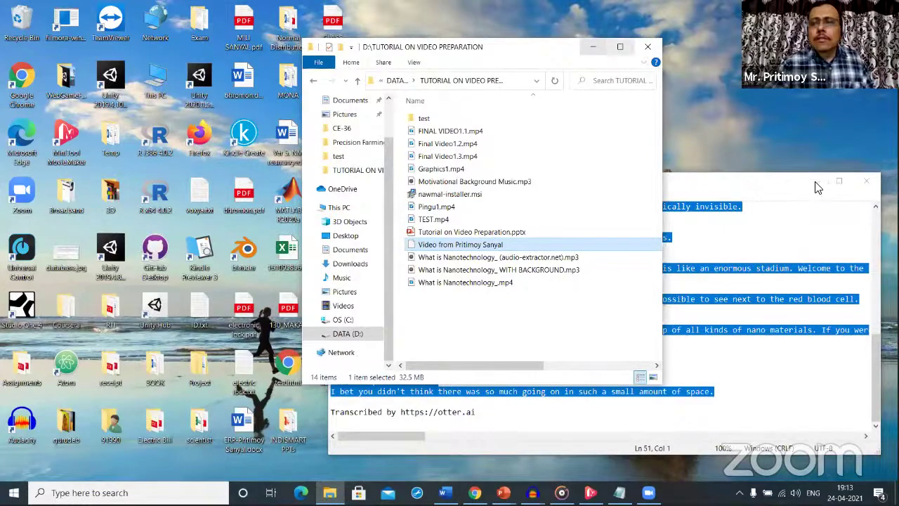
{"action": "left_click", "coordinate": [596, 49]}
{"action": "key", "text": "super+d"}
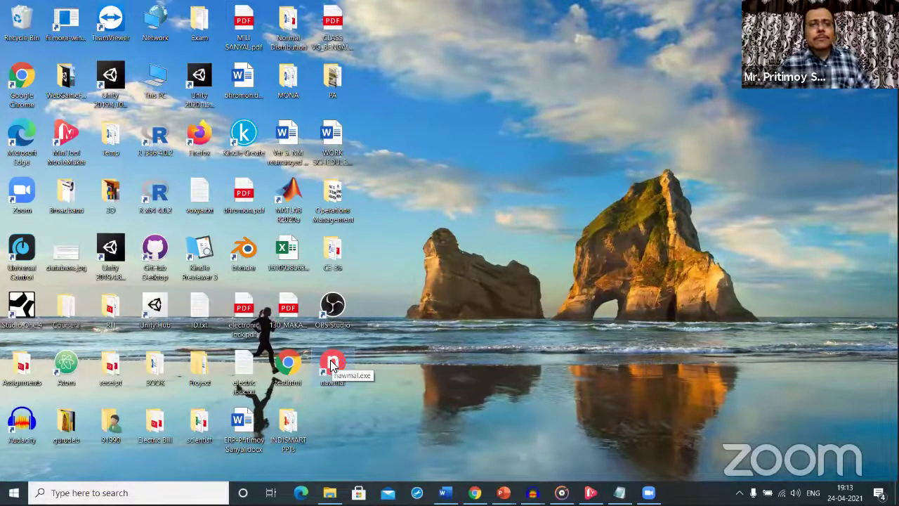
{"action": "double_click", "coordinate": [333, 364]}
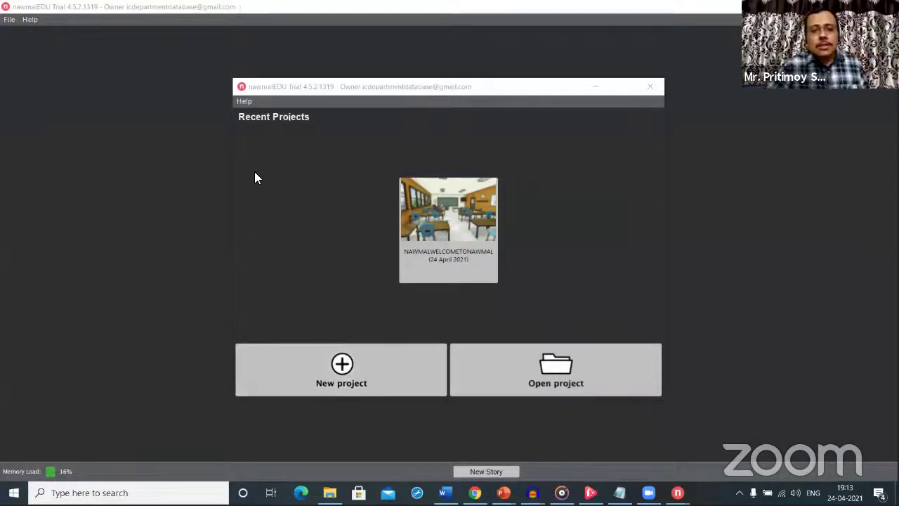
Step: Create a new project using the Reception Room set from the Peeps collection
{"action": "left_click", "coordinate": [342, 365]}
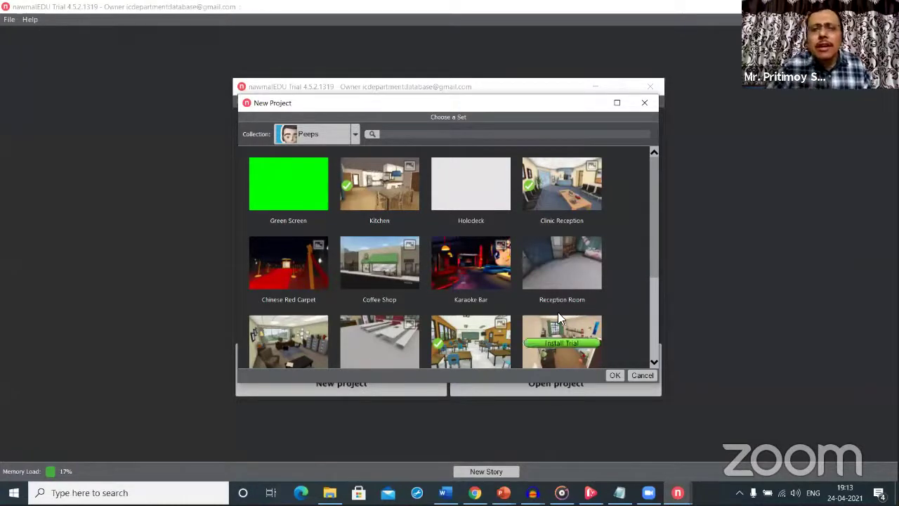
{"action": "left_click", "coordinate": [559, 276]}
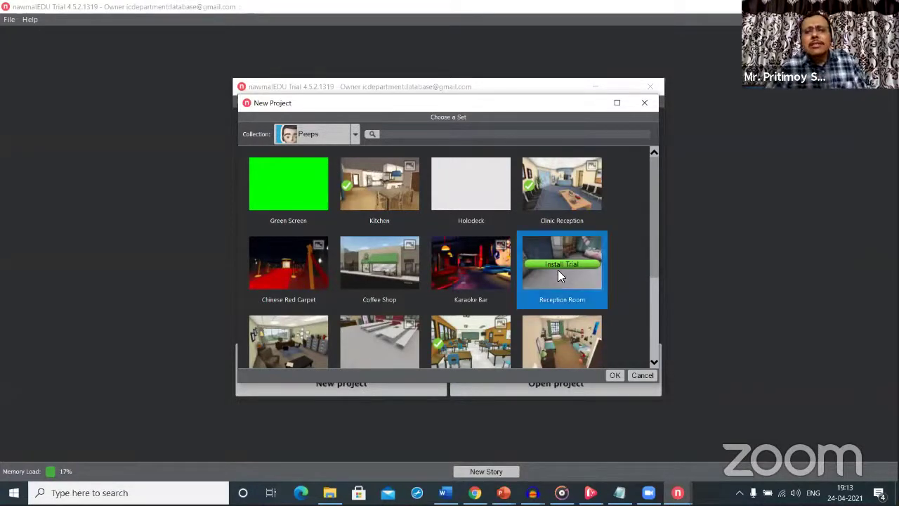
{"action": "left_click", "coordinate": [614, 373]}
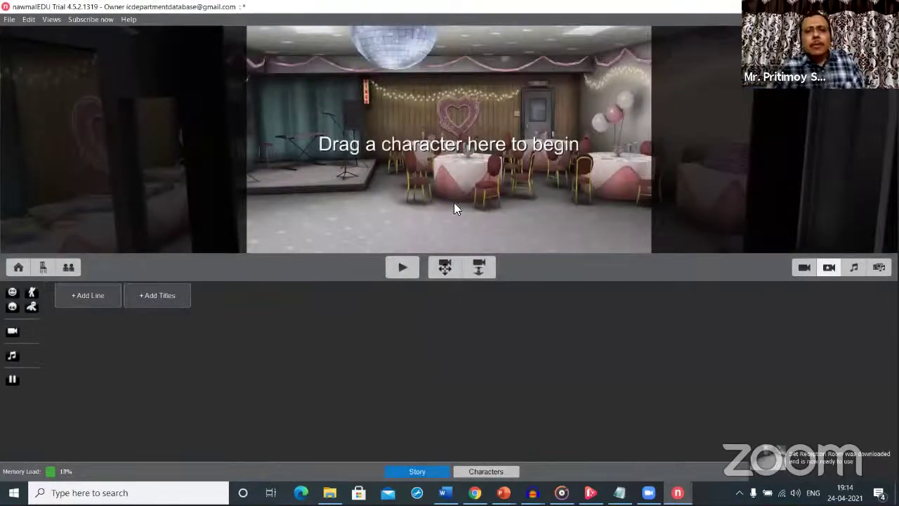
Step: Frame the camera on the dining tables and add the Peeps character Andre to a chair in the scene
{"action": "left_click", "coordinate": [453, 268]}
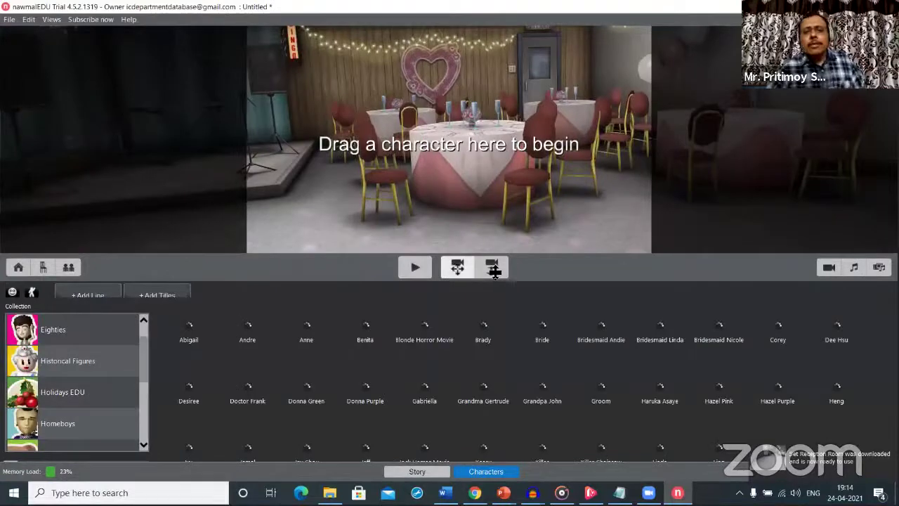
{"action": "left_click", "coordinate": [452, 272]}
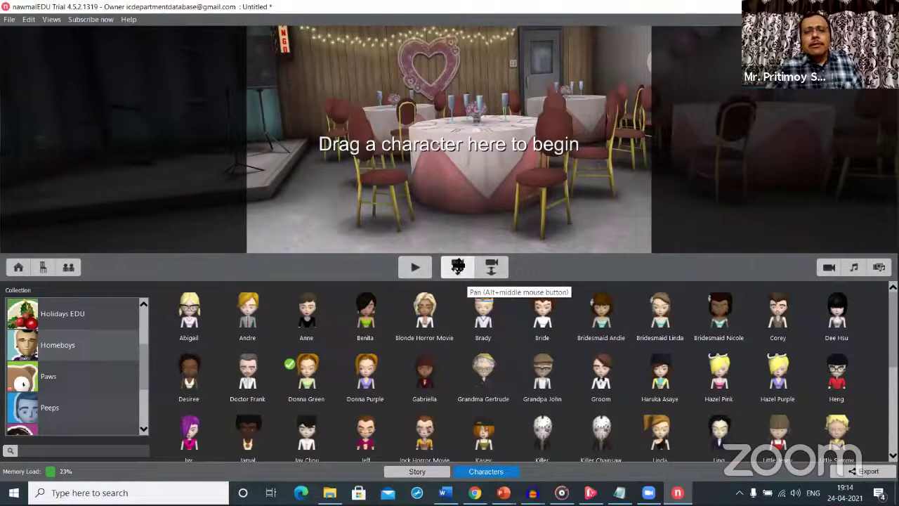
{"action": "left_click", "coordinate": [457, 267]}
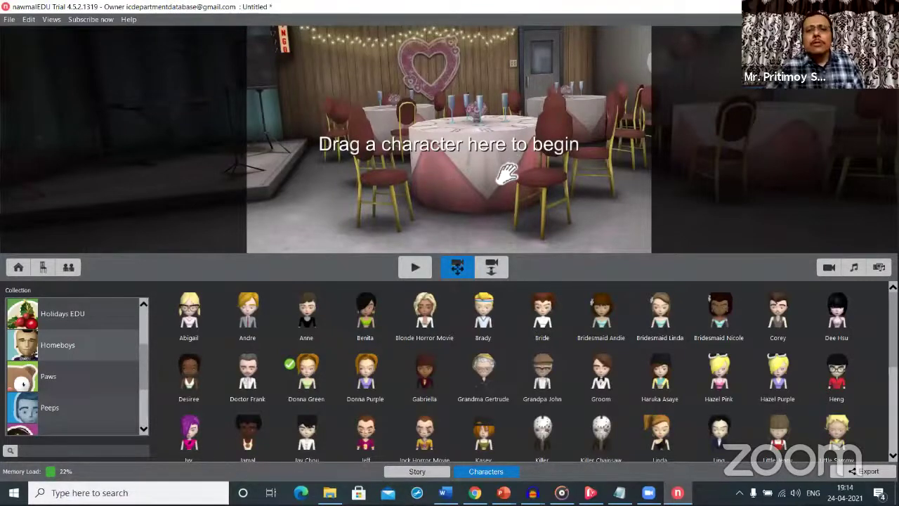
{"action": "left_click_drag", "start_coordinate": [507, 172], "coordinate": [474, 179]}
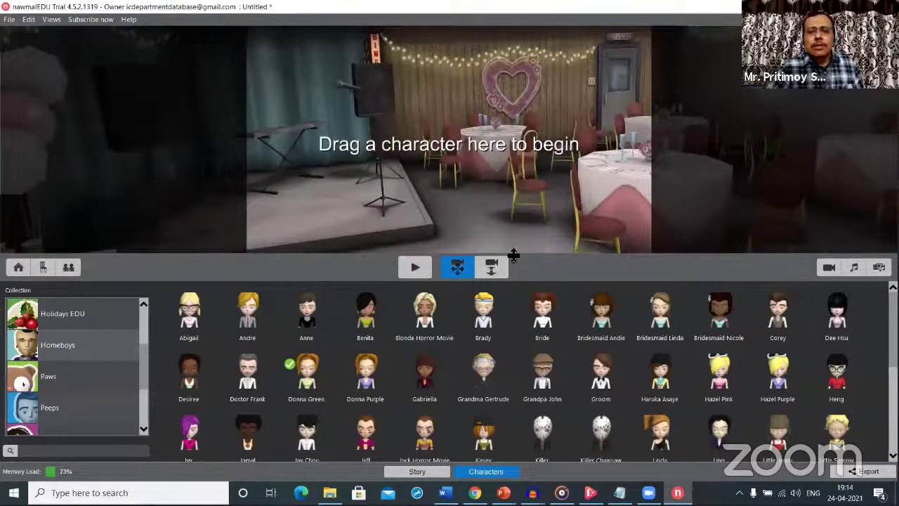
{"action": "left_click", "coordinate": [493, 267]}
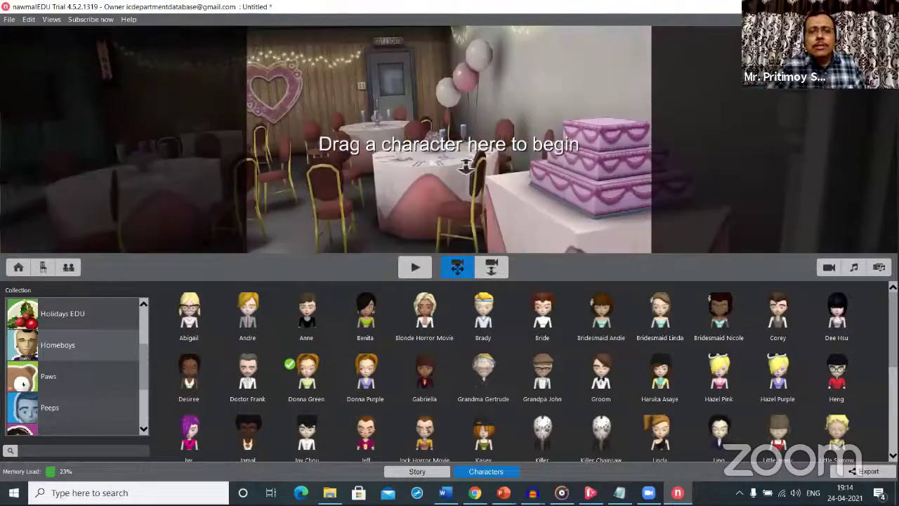
{"action": "left_click", "coordinate": [491, 267]}
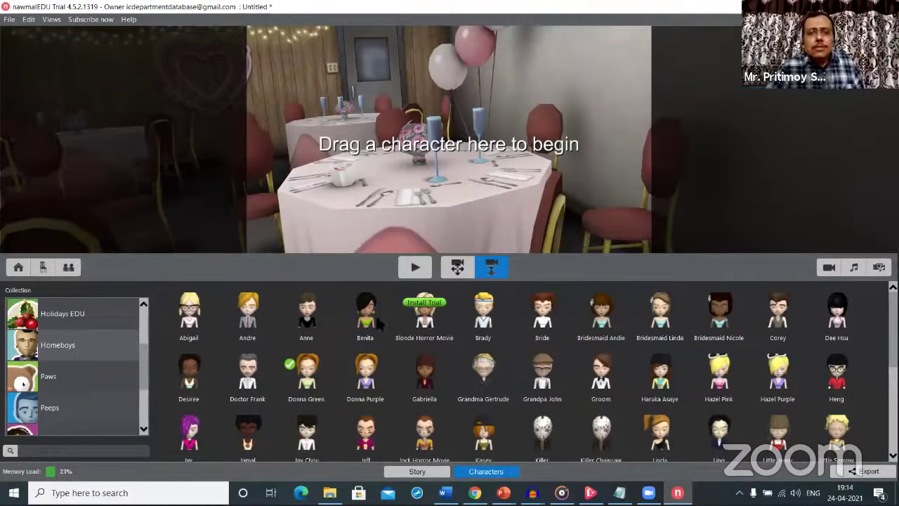
{"action": "left_click_drag", "start_coordinate": [246, 318], "coordinate": [366, 112]}
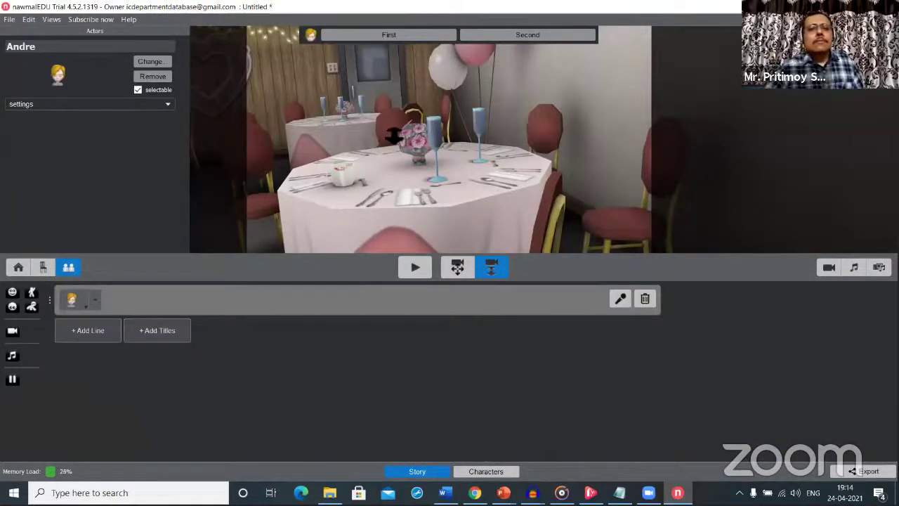
Step: Replace the actor Andre with the Doctor Frank character from the Peeps collection
{"action": "left_click_drag", "start_coordinate": [371, 133], "coordinate": [450, 123]}
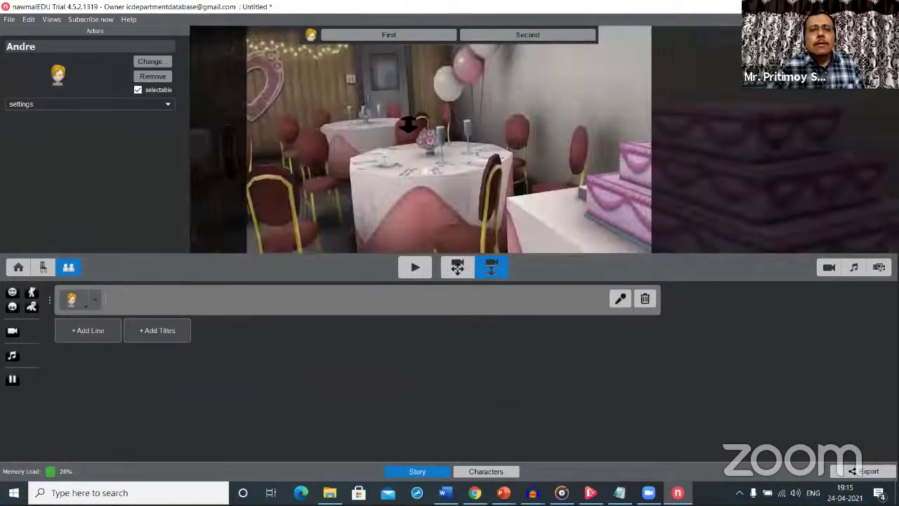
{"action": "left_click", "coordinate": [455, 269]}
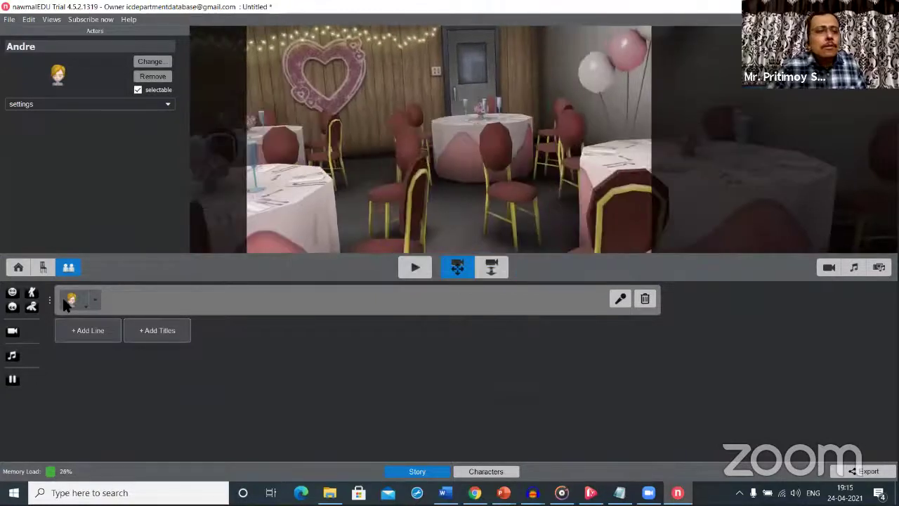
{"action": "left_click", "coordinate": [71, 300]}
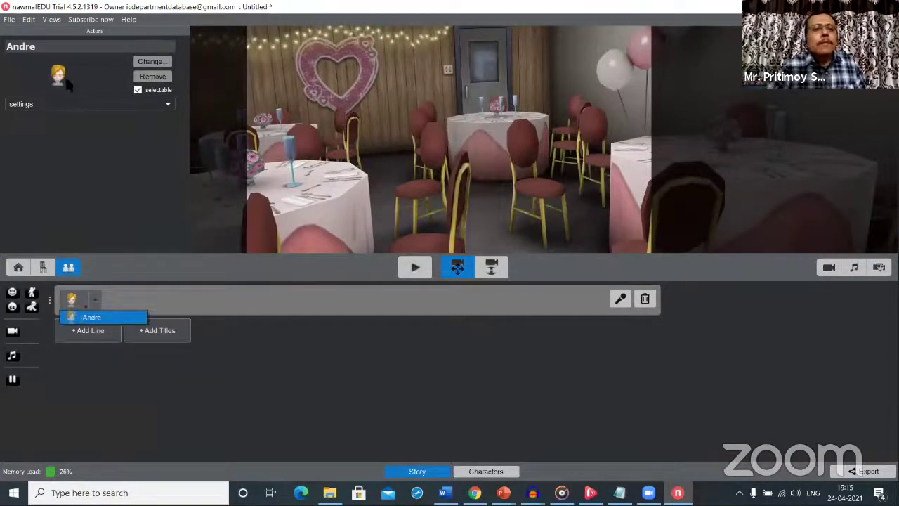
{"action": "left_click", "coordinate": [150, 62]}
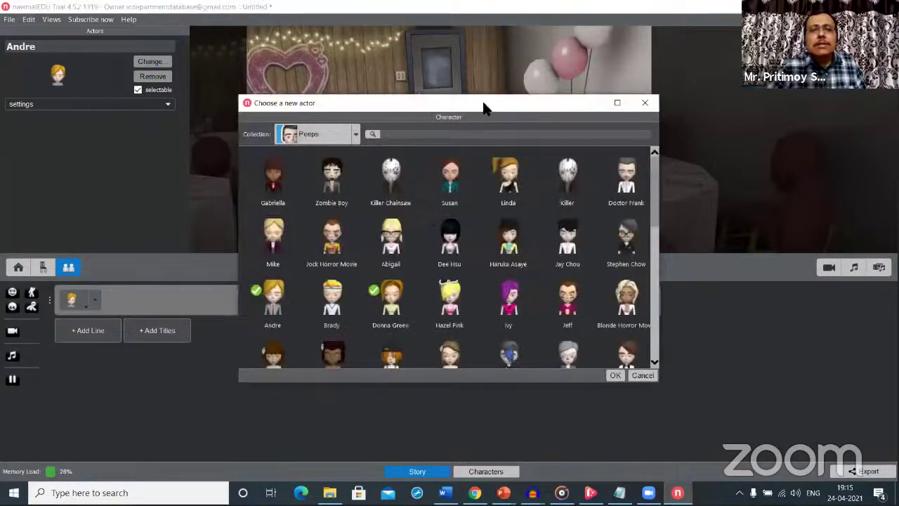
{"action": "left_click", "coordinate": [623, 276]}
{"action": "left_click_drag", "start_coordinate": [510, 103], "coordinate": [510, 192]}
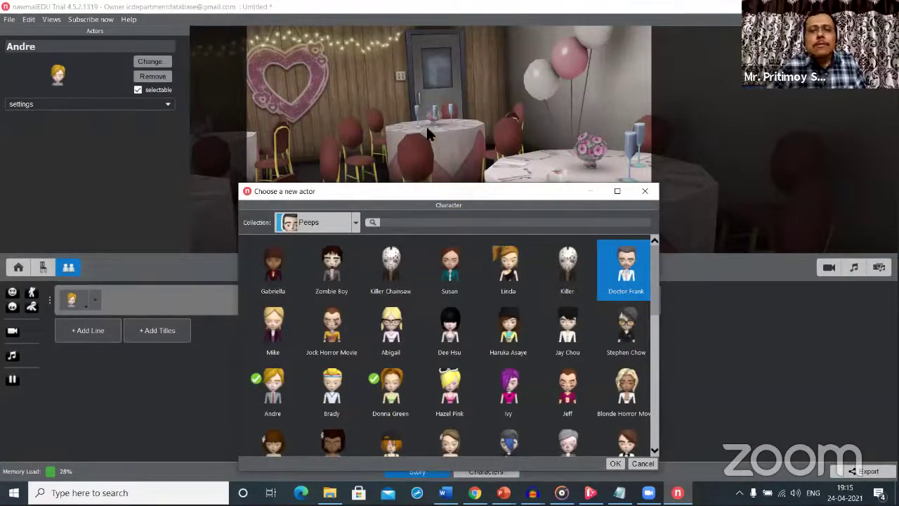
{"action": "left_click_drag", "start_coordinate": [624, 270], "coordinate": [341, 107]}
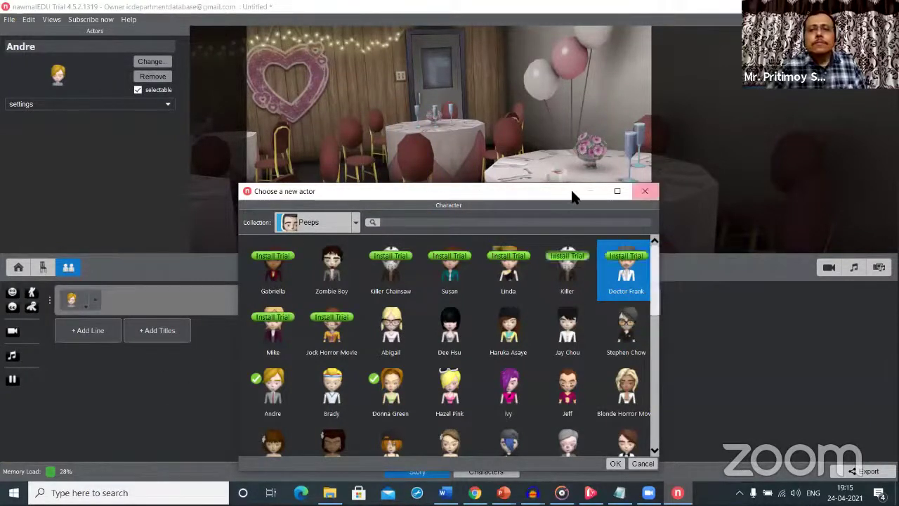
{"action": "left_click_drag", "start_coordinate": [576, 200], "coordinate": [669, 114]}
{"action": "left_click", "coordinate": [707, 378]}
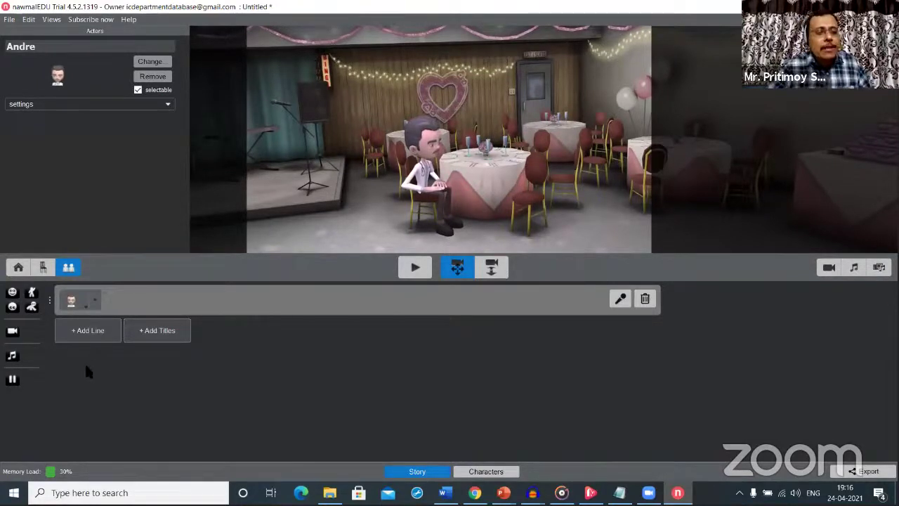
Step: Add a second dialogue line for the seated actor reading "hi I AM A SEN"
{"action": "left_click", "coordinate": [92, 327]}
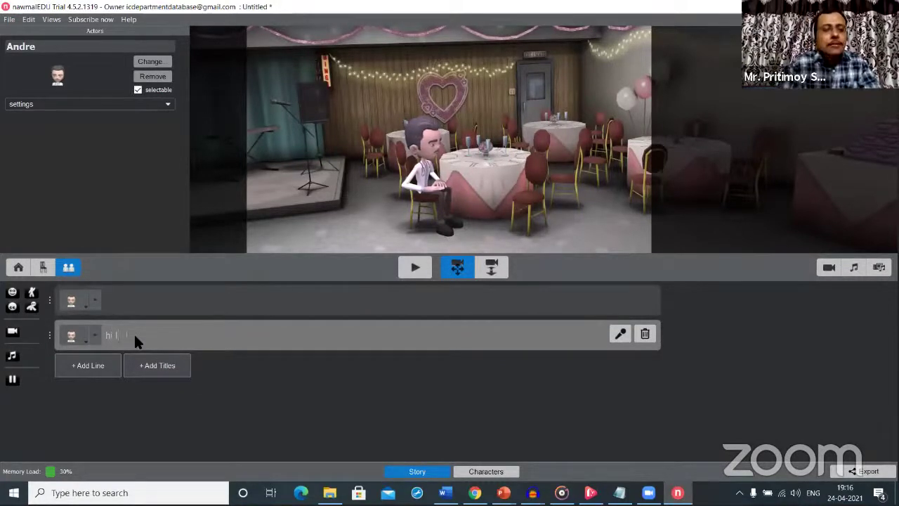
{"action": "type", "text": "hi I    AM"}
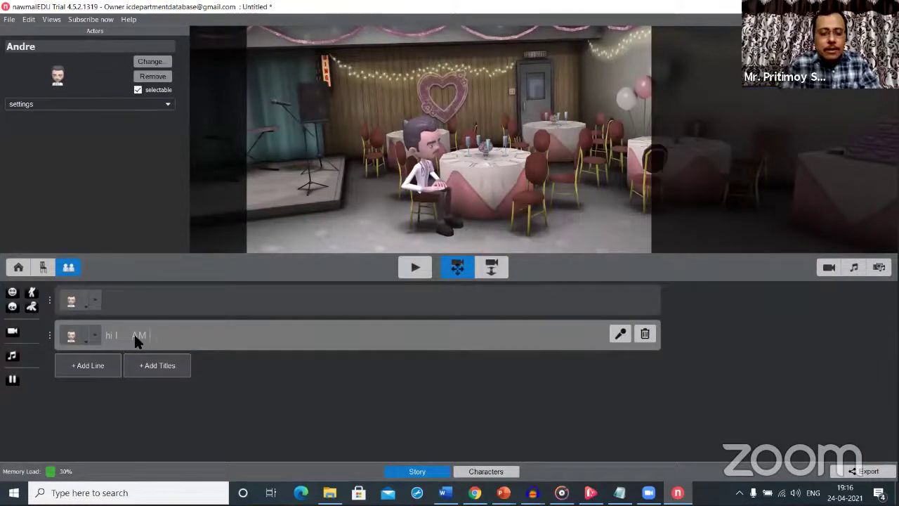
{"action": "type", "text": " A"}
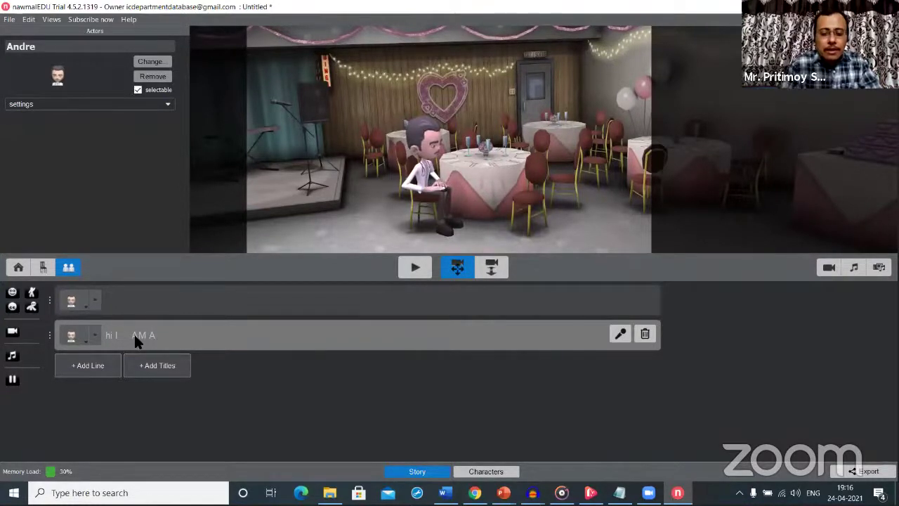
{"action": "type", "text": " SEN"}
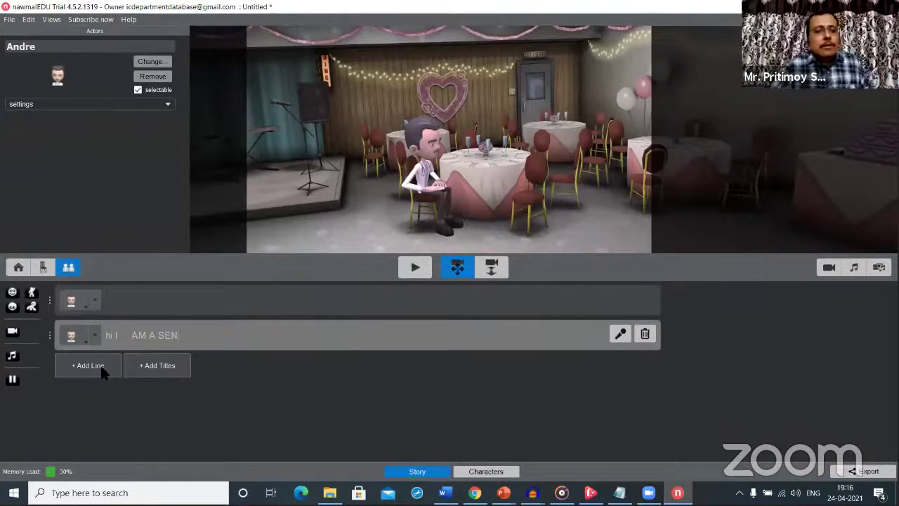
Step: Add two more dialogue lines for the actor and enter "HOW ARE YOU?" in the last one
{"action": "left_click", "coordinate": [101, 370]}
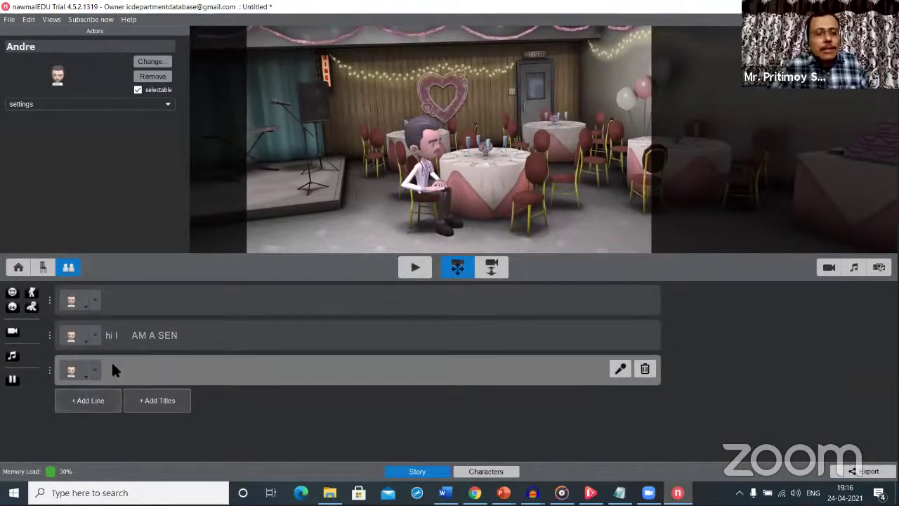
{"action": "left_click", "coordinate": [97, 401]}
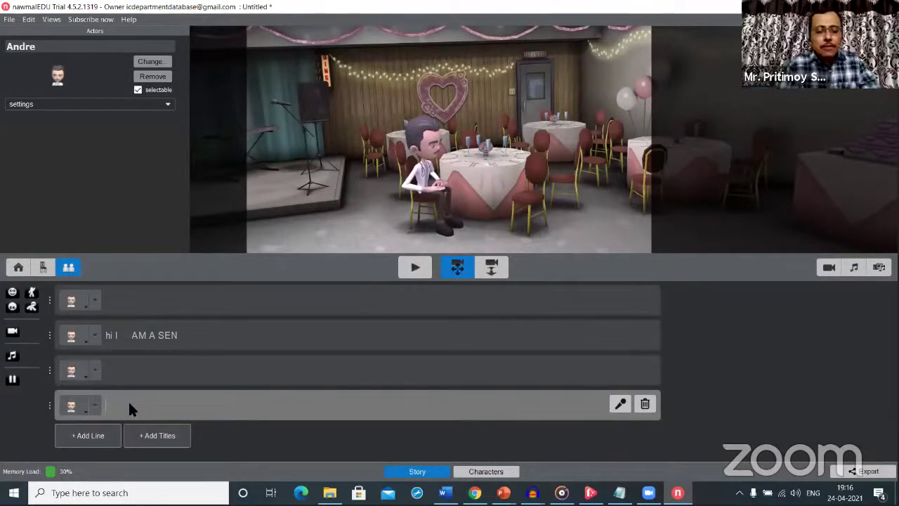
{"action": "type", "text": "HOW"}
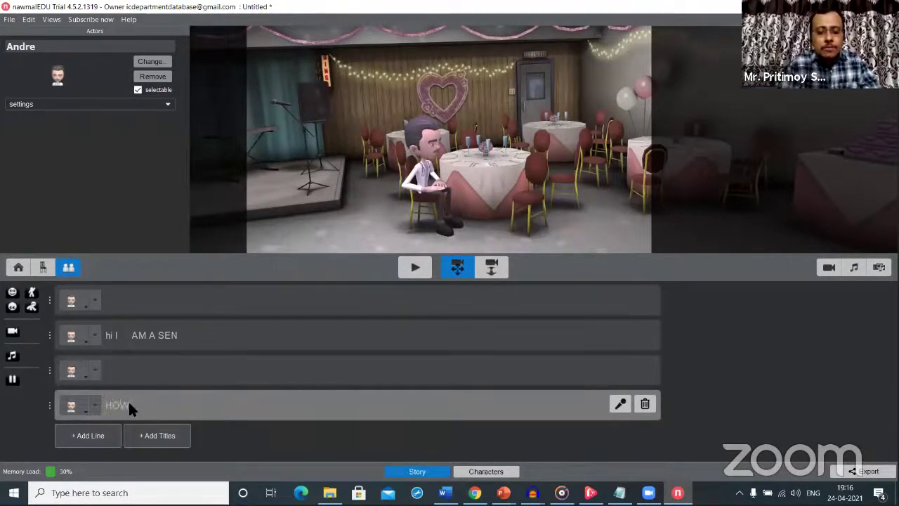
{"action": "type", "text": " ARE YOU"}
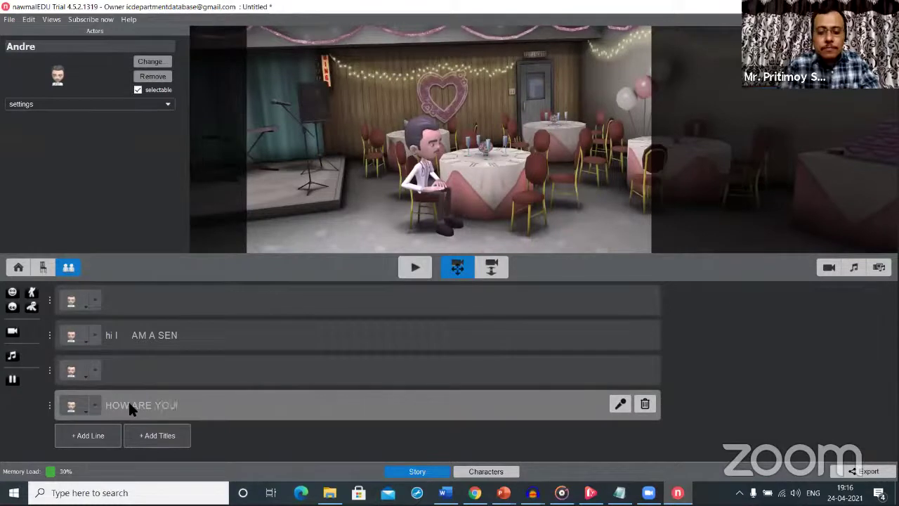
{"action": "type", "text": "?"}
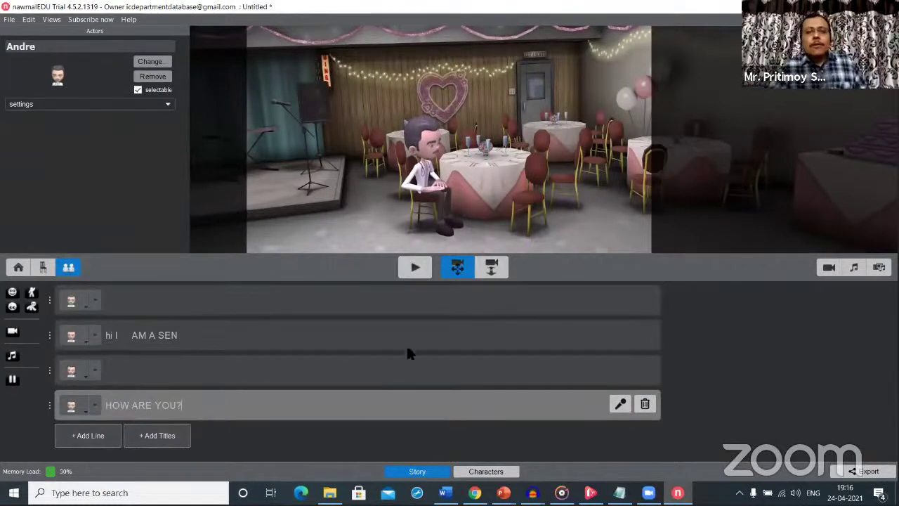
Step: Preview the scene with the seated actor and its dialogue lines
{"action": "left_click", "coordinate": [418, 271]}
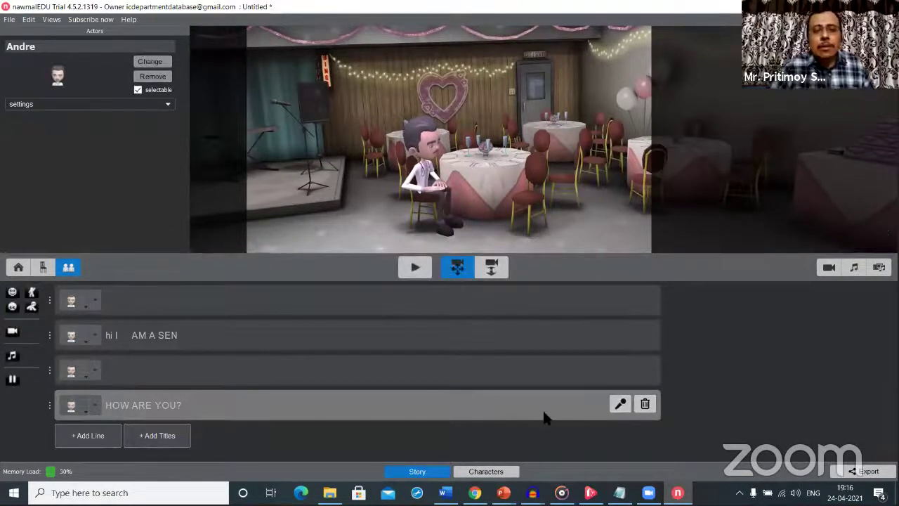
{"action": "left_click", "coordinate": [31, 292]}
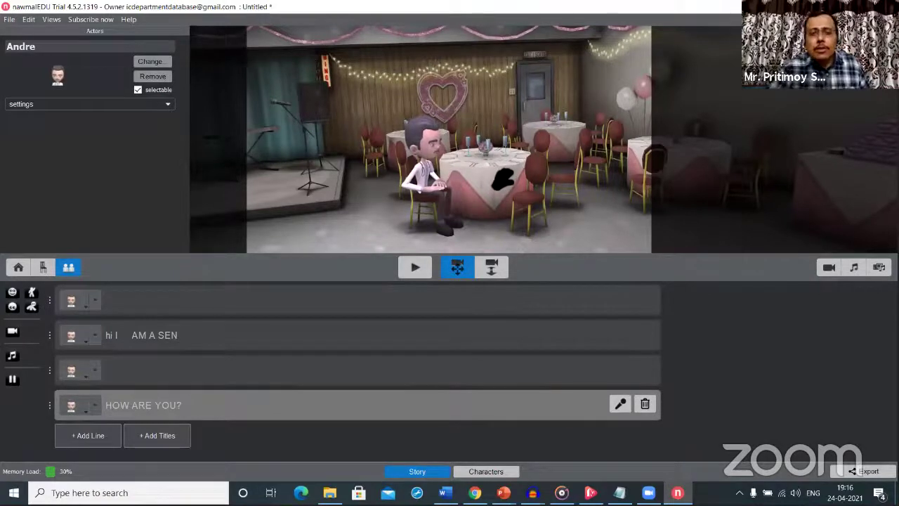
{"action": "left_click_drag", "start_coordinate": [472, 177], "coordinate": [504, 179]}
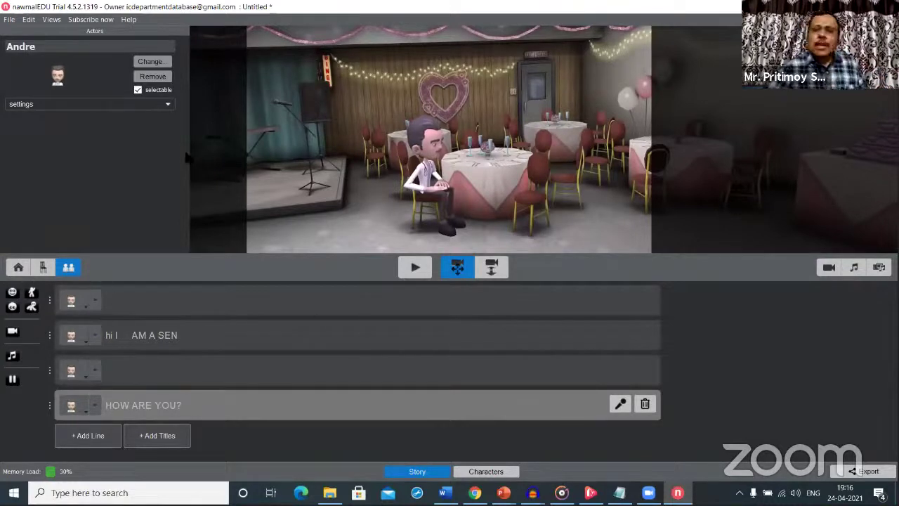
Step: Export the scene as a movie file named ANIMATEDMOVIE.mp4 and close the video export dialog when it finishes
{"action": "left_click", "coordinate": [9, 20]}
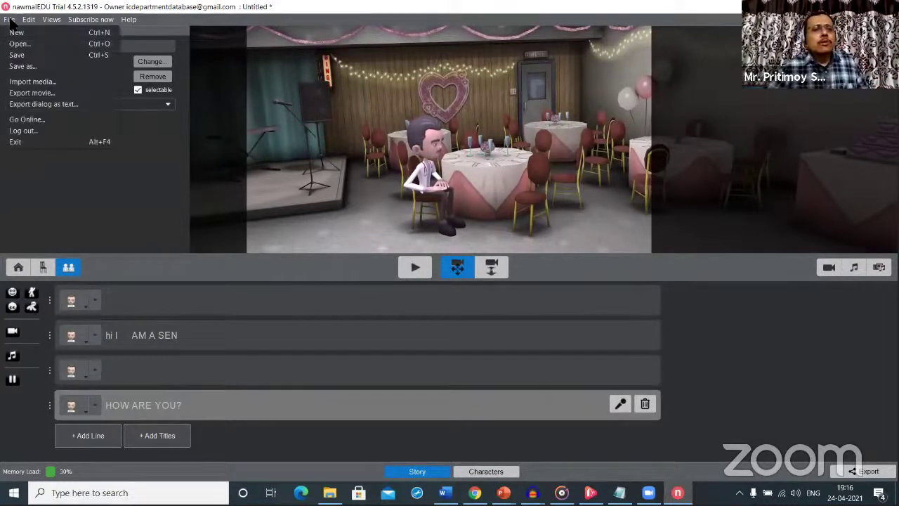
{"action": "left_click", "coordinate": [24, 93]}
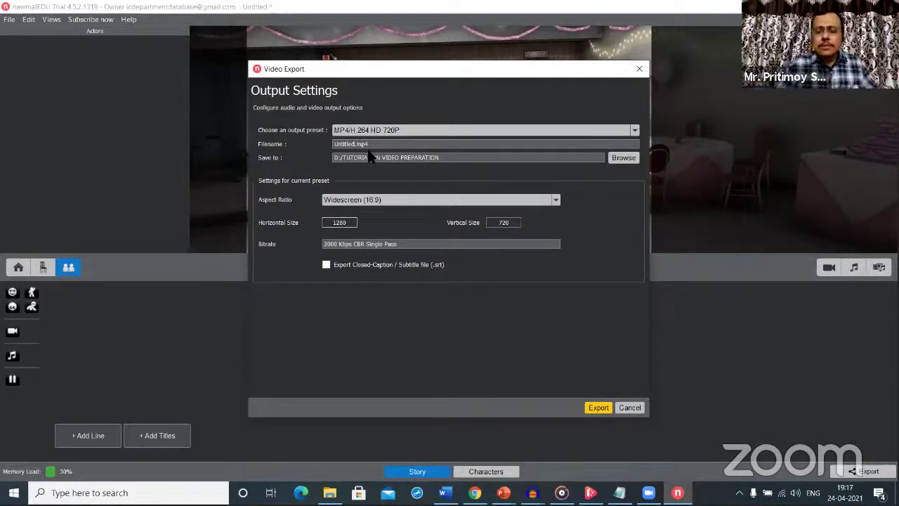
{"action": "key", "text": "BackSpace"}
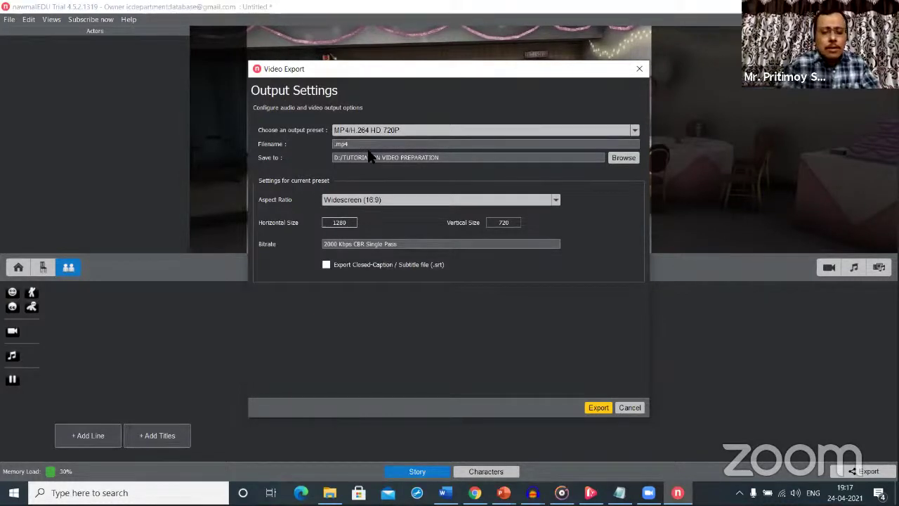
{"action": "type", "text": "TEST"}
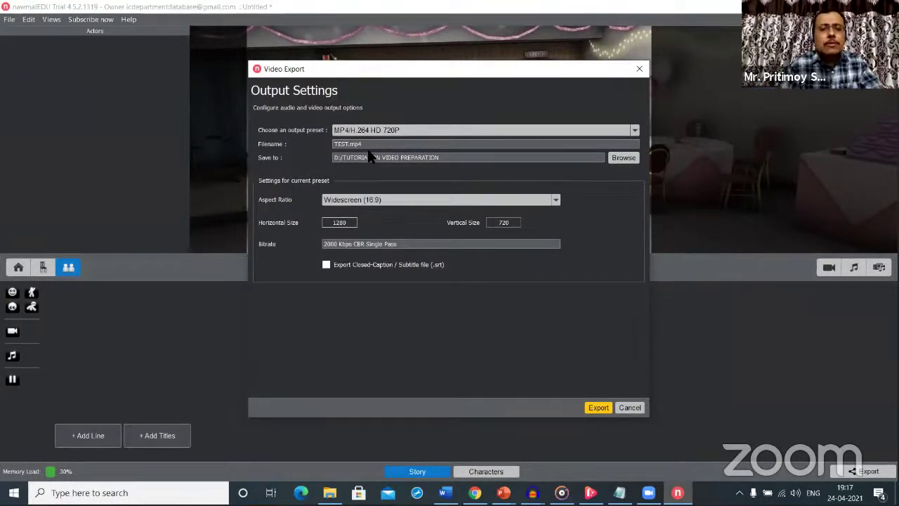
{"action": "key", "text": "BackSpace"}
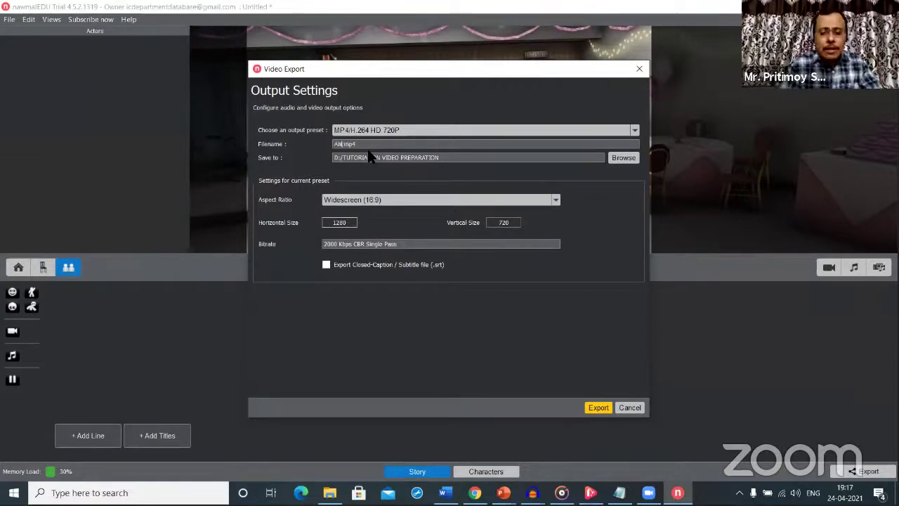
{"action": "type", "text": "ANIMATED"}
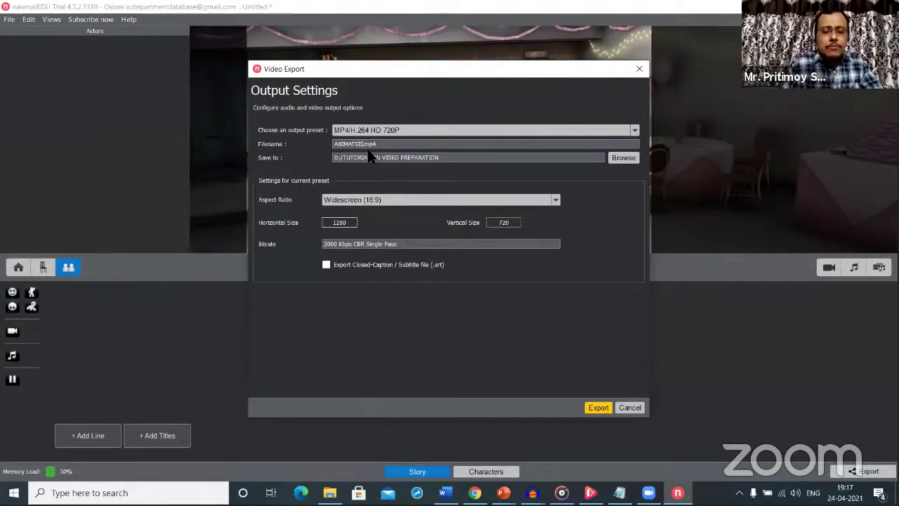
{"action": "type", "text": "MOVI"}
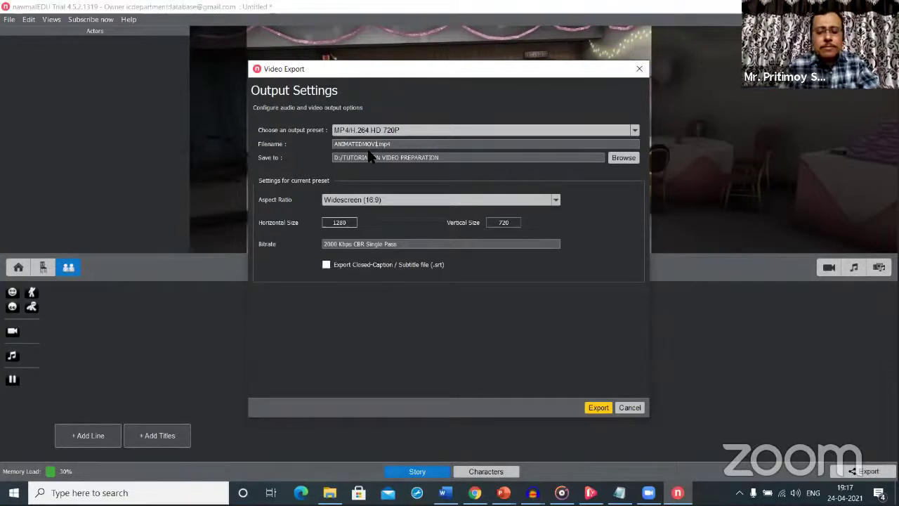
{"action": "type", "text": "E"}
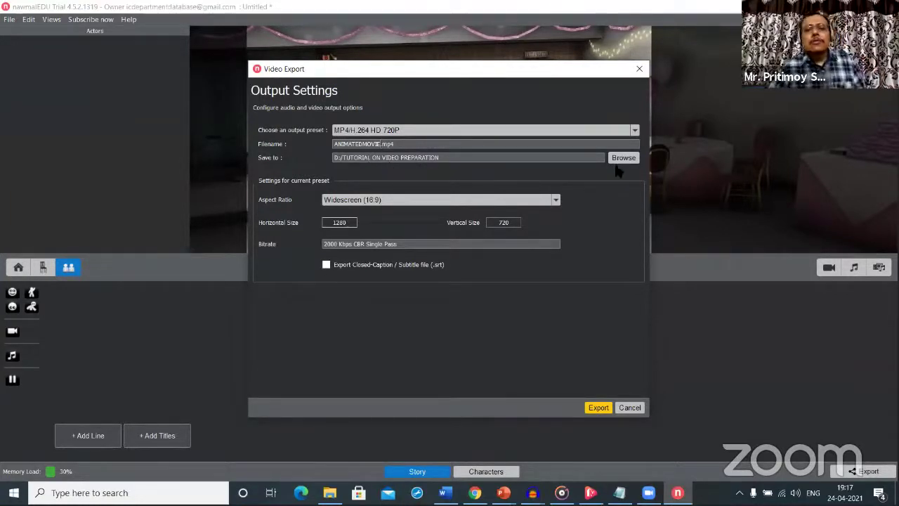
{"action": "left_click", "coordinate": [596, 409]}
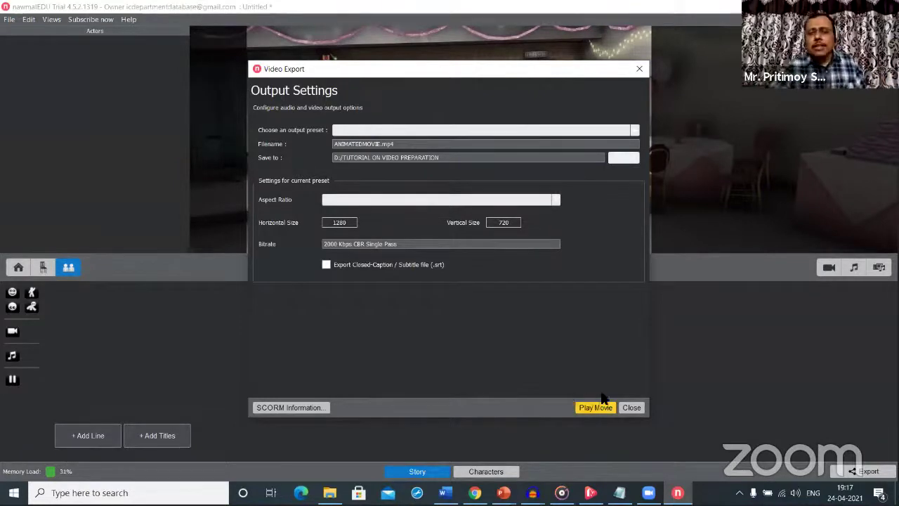
{"action": "left_click", "coordinate": [633, 407]}
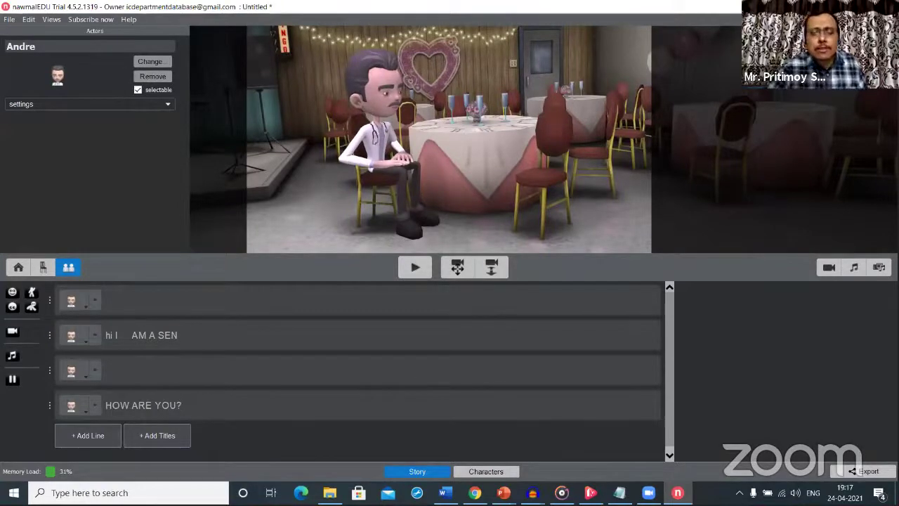
Step: Switch to File Explorer and play the exported ANIMATEDMOVIE.mp4 from the TUTORIAL ON VIDEO PREPARATION folder, restarting it from the beginning
{"action": "key", "text": "super+d"}
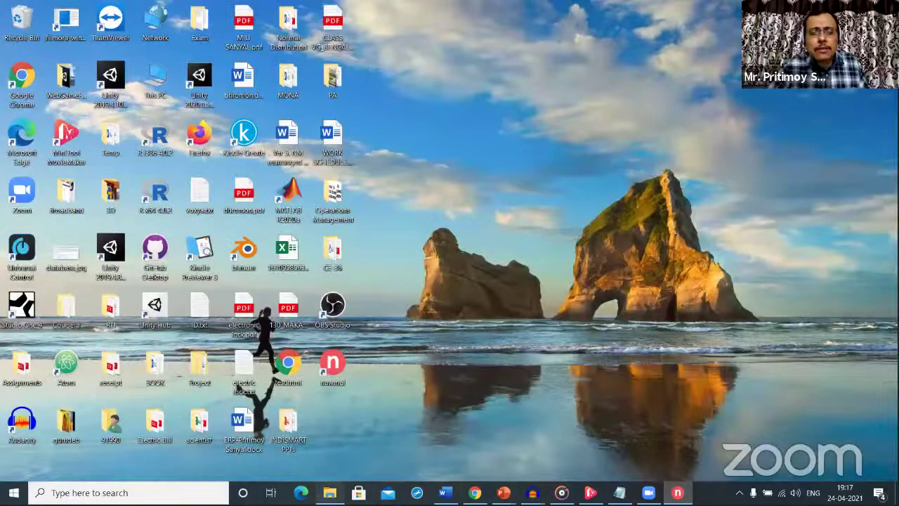
{"action": "left_click", "coordinate": [330, 493]}
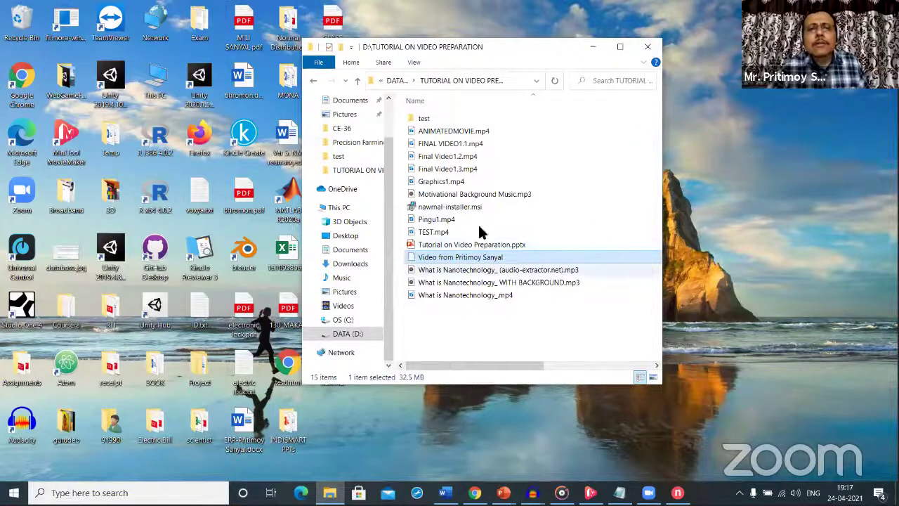
{"action": "double_click", "coordinate": [484, 133]}
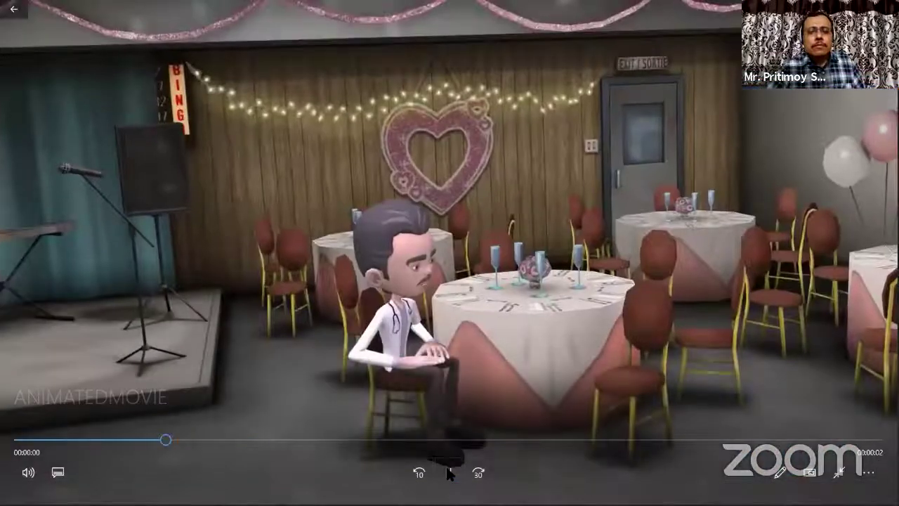
{"action": "left_click", "coordinate": [17, 440]}
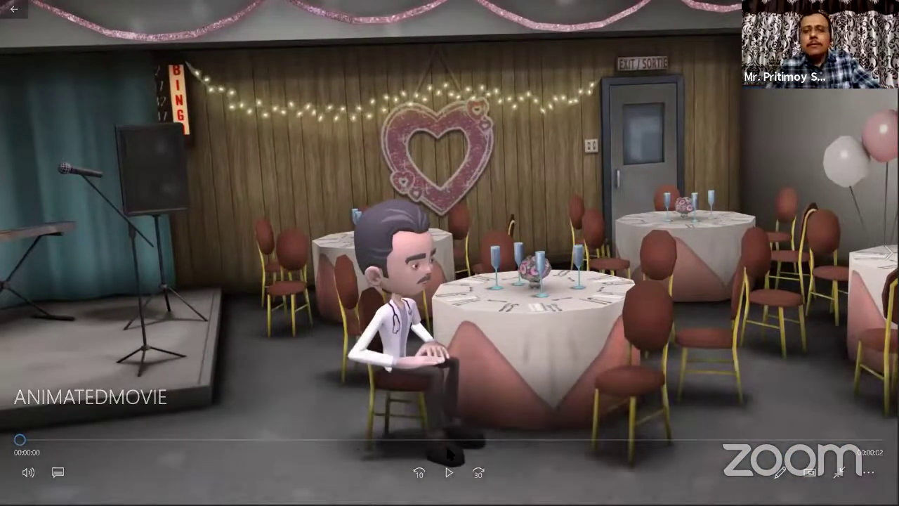
{"action": "key", "text": "Escape"}
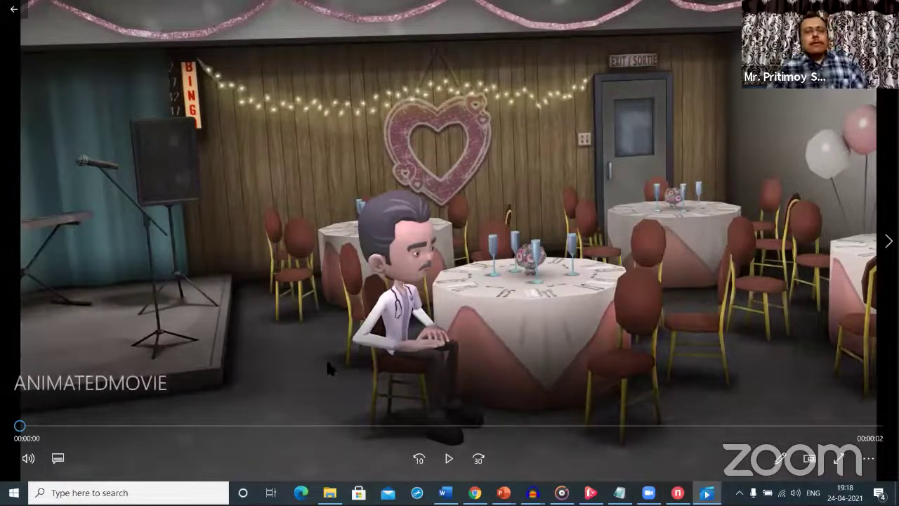
{"action": "left_click", "coordinate": [447, 460]}
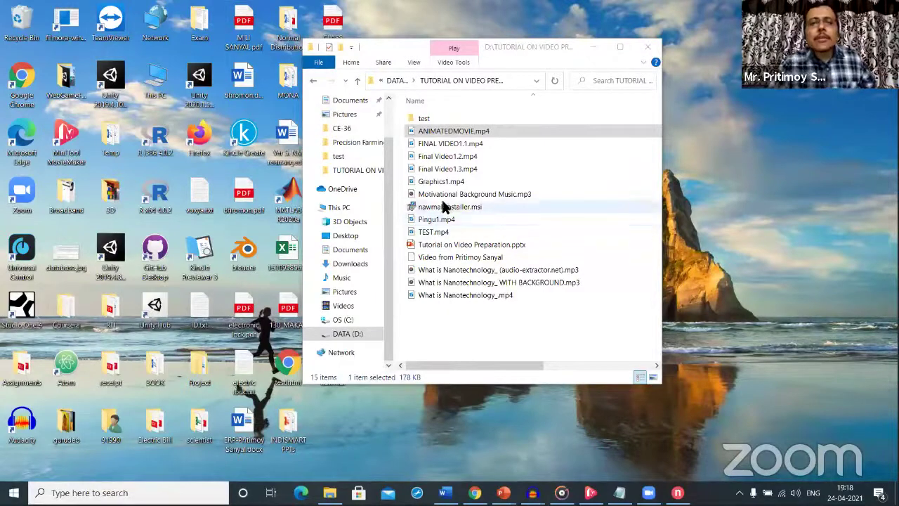
Step: Open the presentation Tutorial on Video Preparation.pptx from the TUTORIAL ON VIDEO PREPARATION folder in PowerPoint
{"action": "left_click", "coordinate": [438, 246]}
{"action": "double_click", "coordinate": [439, 243]}
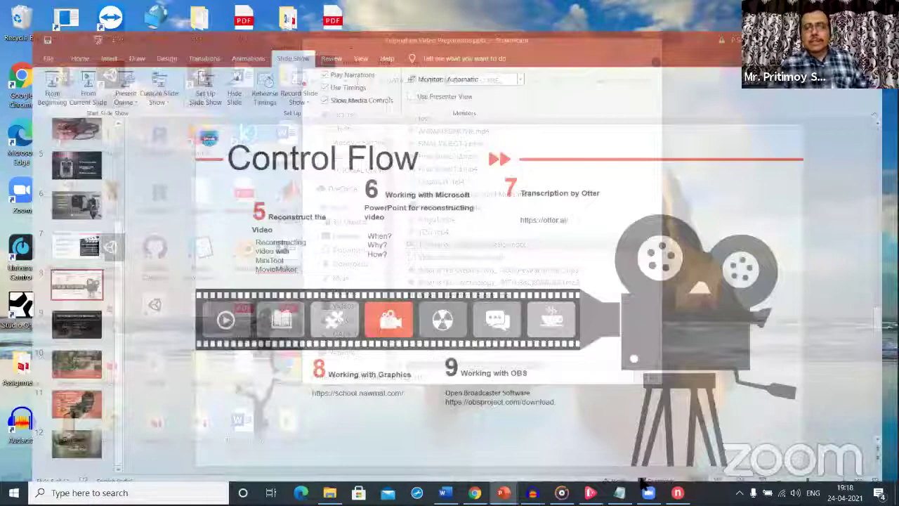